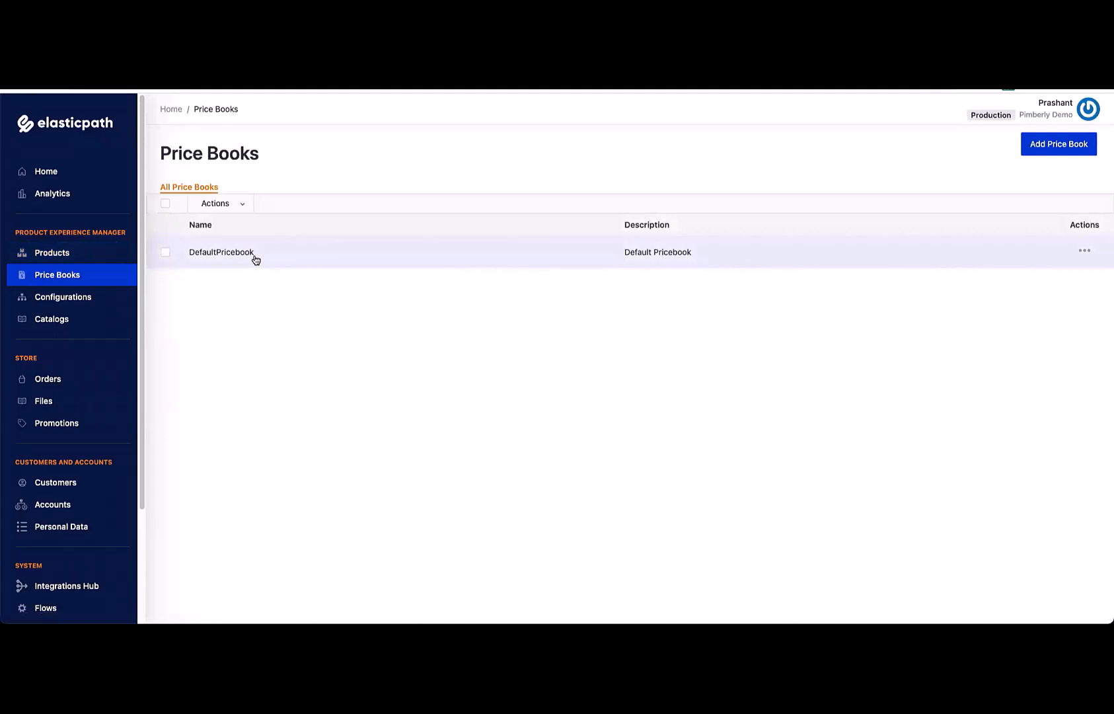
Inspect the empty DefaultPricebook, the node-less Default Hierarchy and the Additional Info template's Feature 1–3 attributes
click(237, 259)
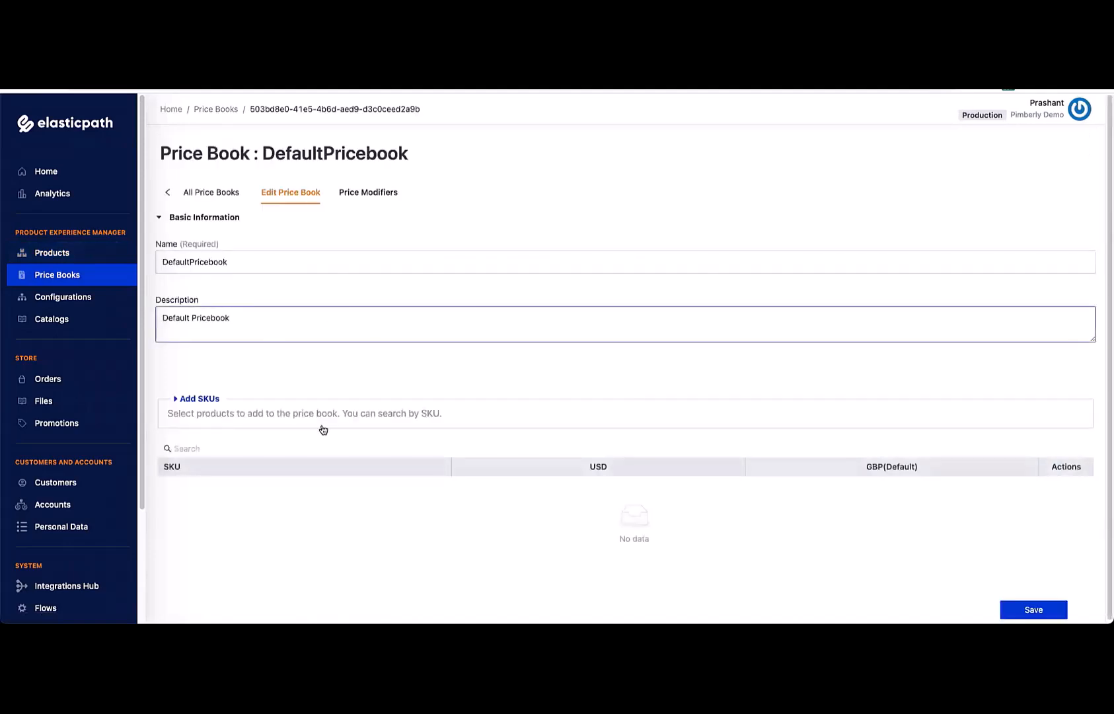
click(105, 300)
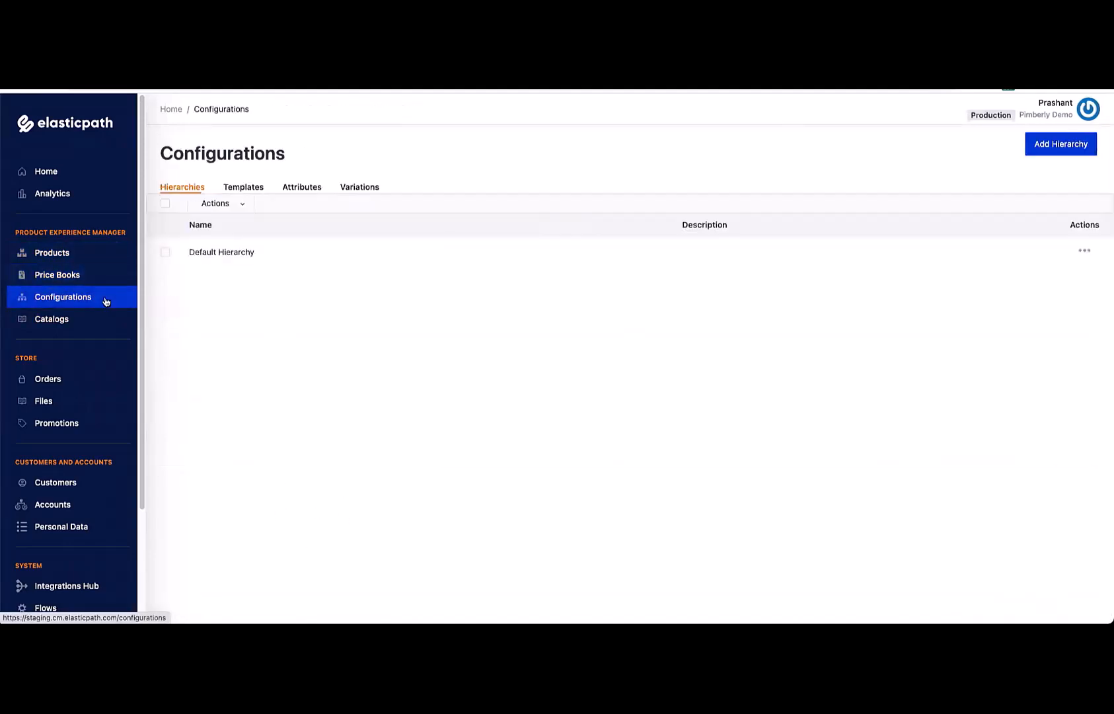
click(258, 263)
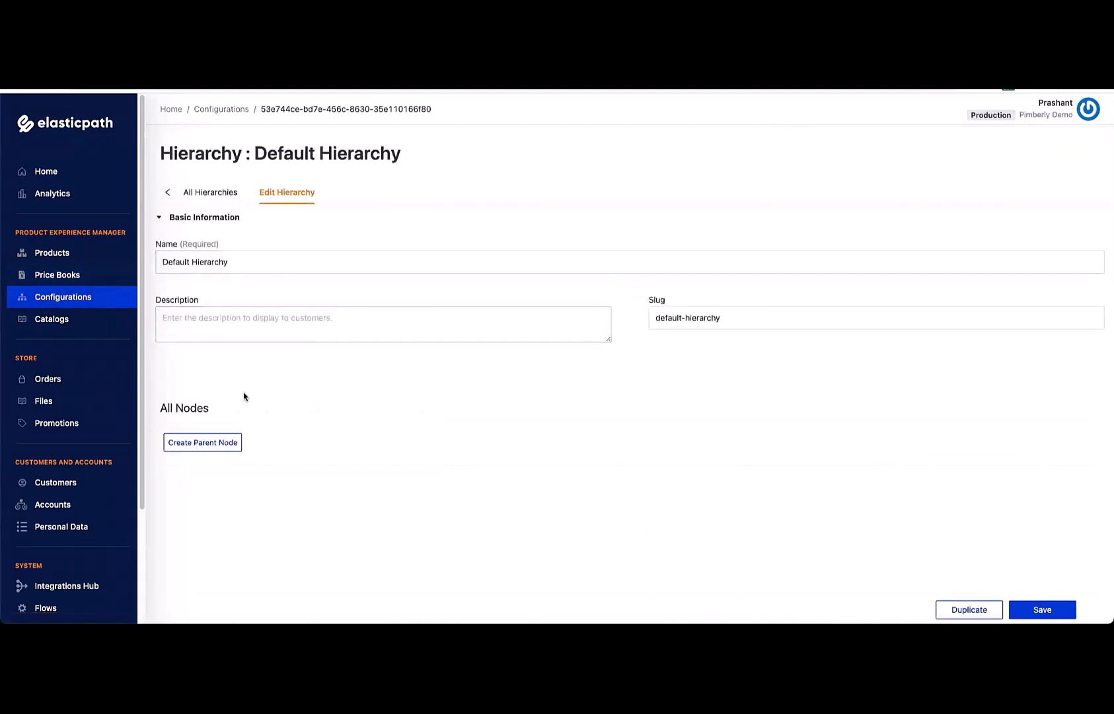
click(97, 296)
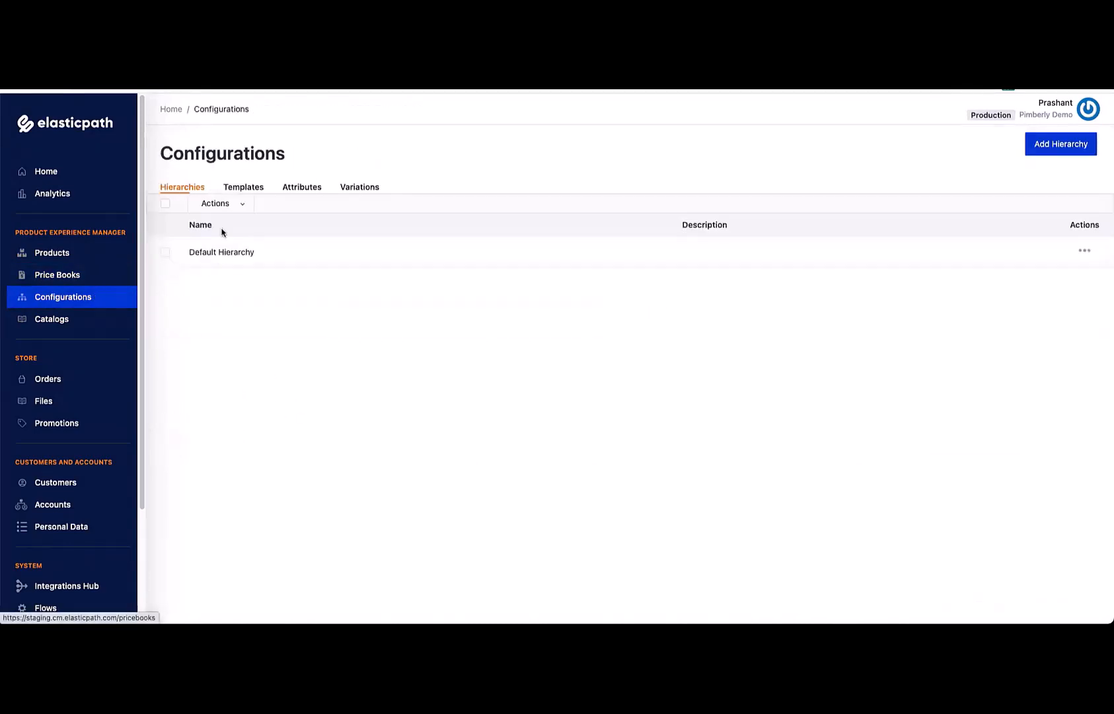
click(242, 188)
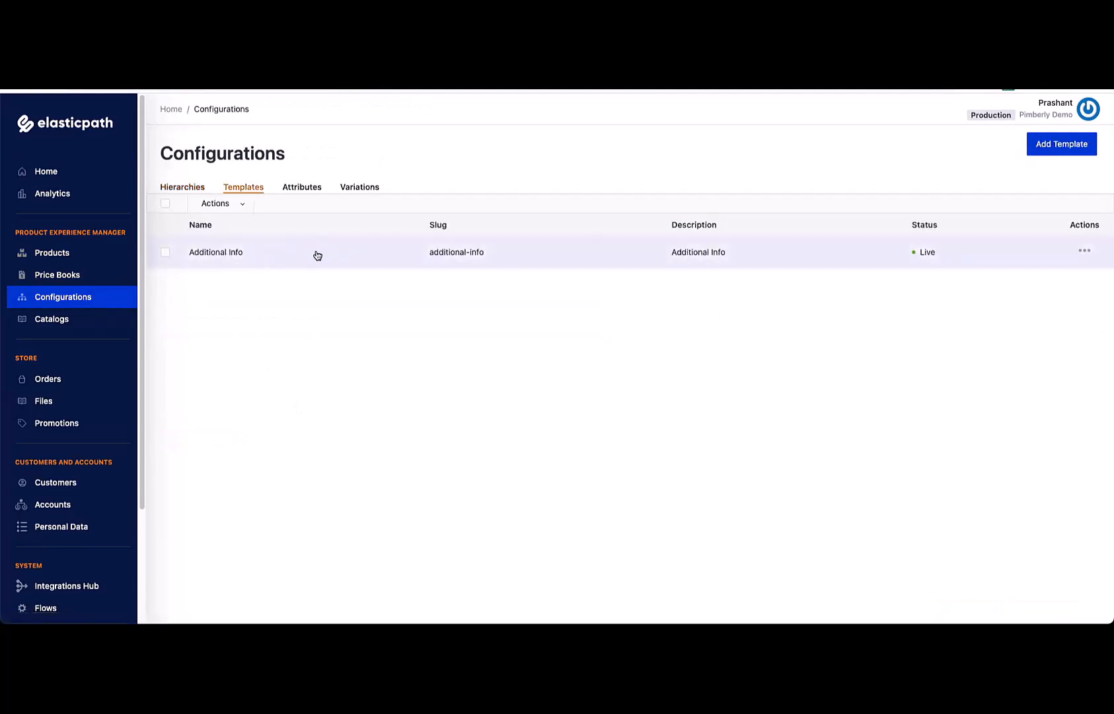
click(319, 255)
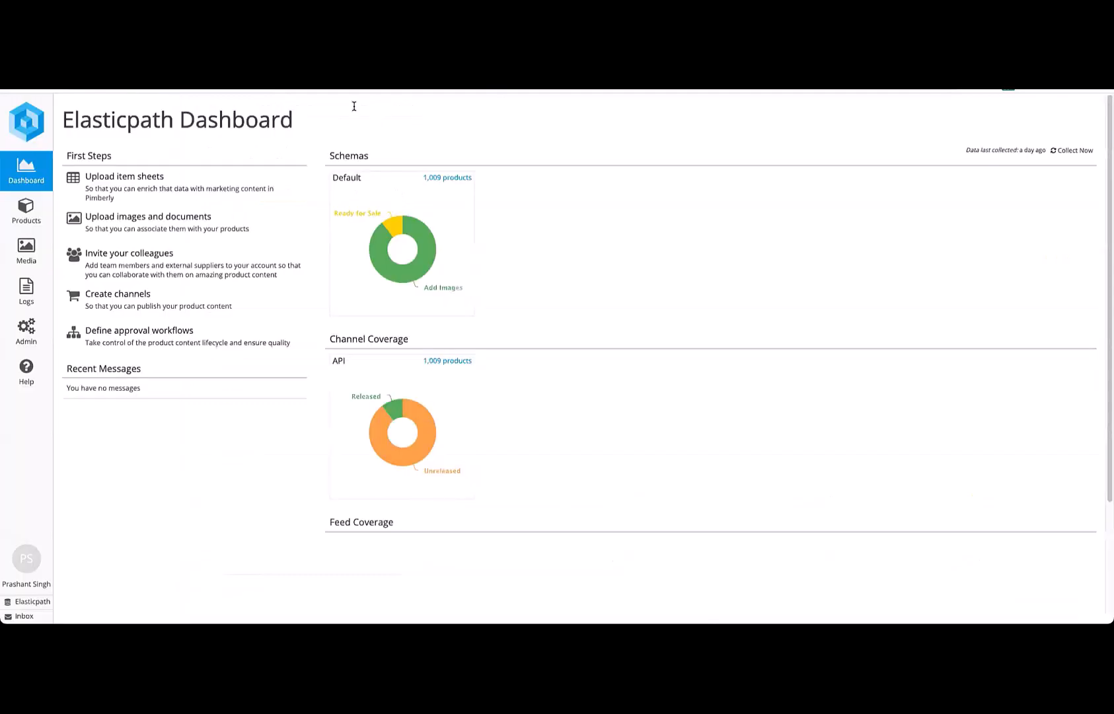
click(30, 220)
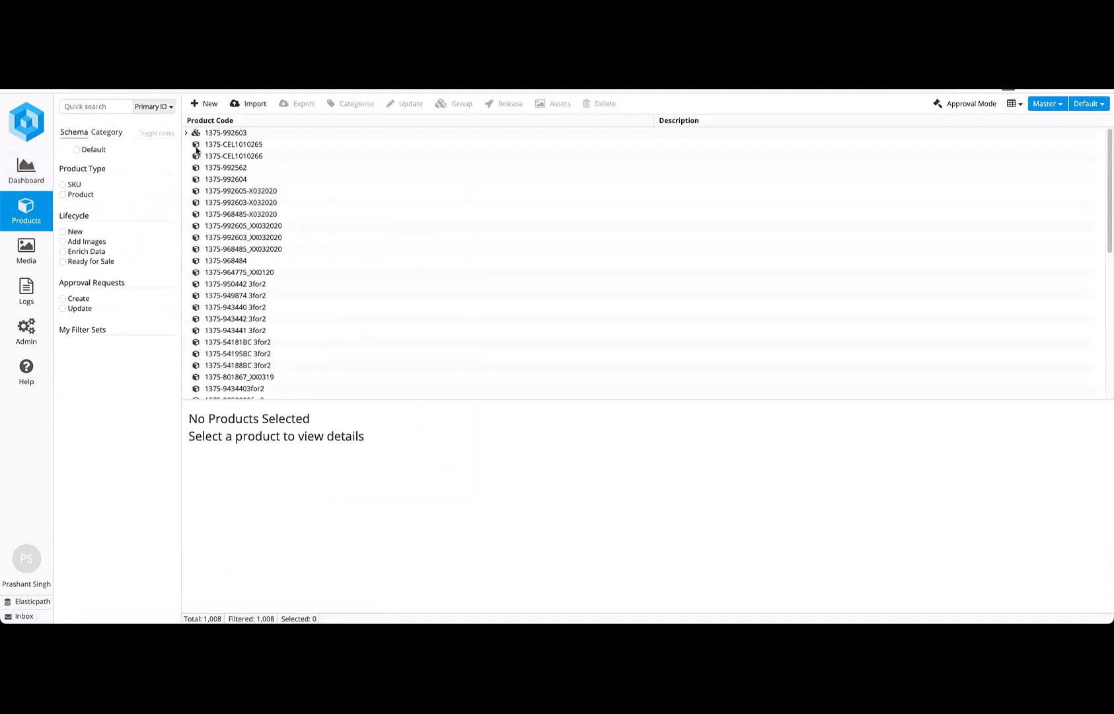
click(187, 134)
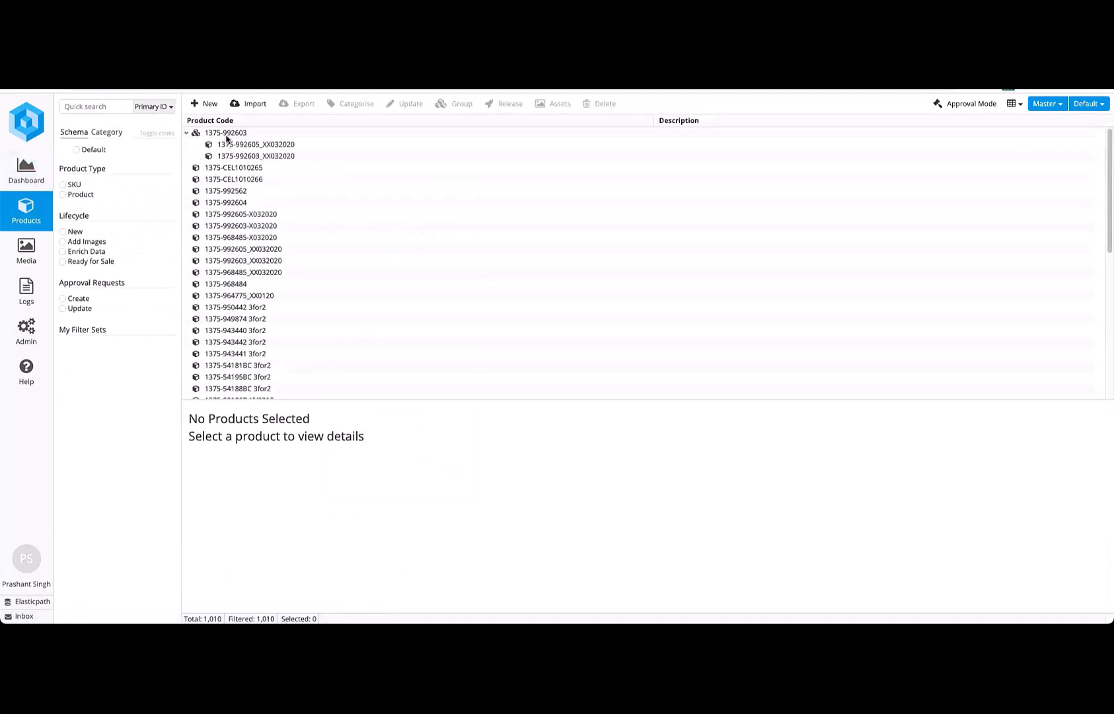
click(272, 145)
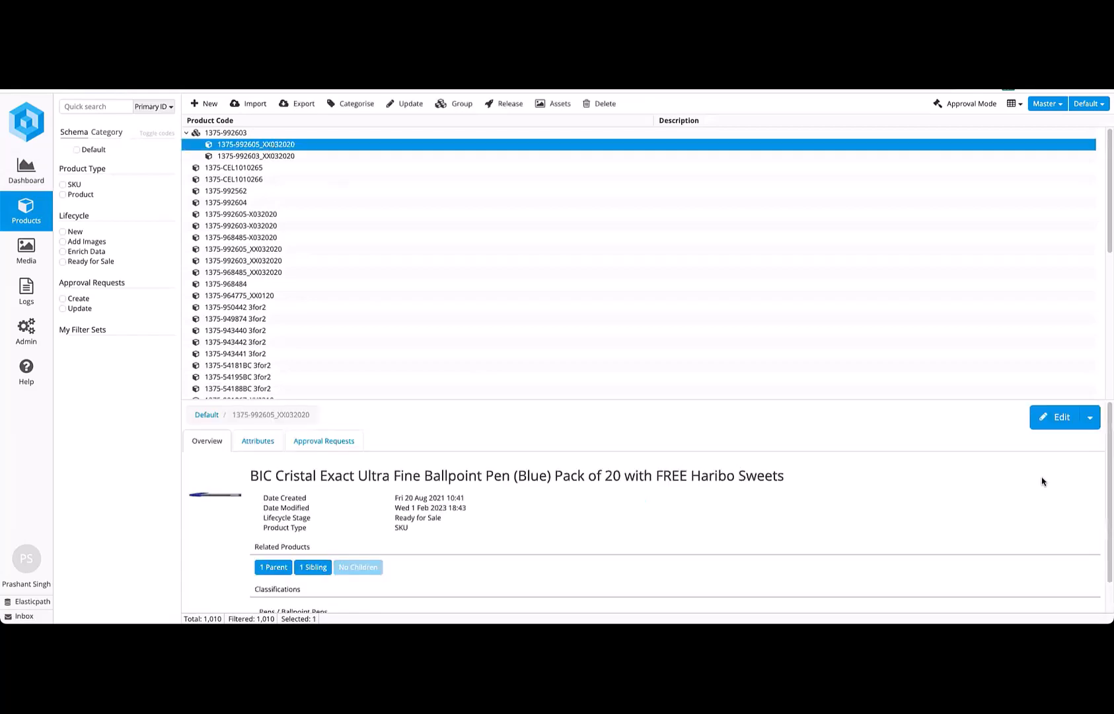
click(1047, 426)
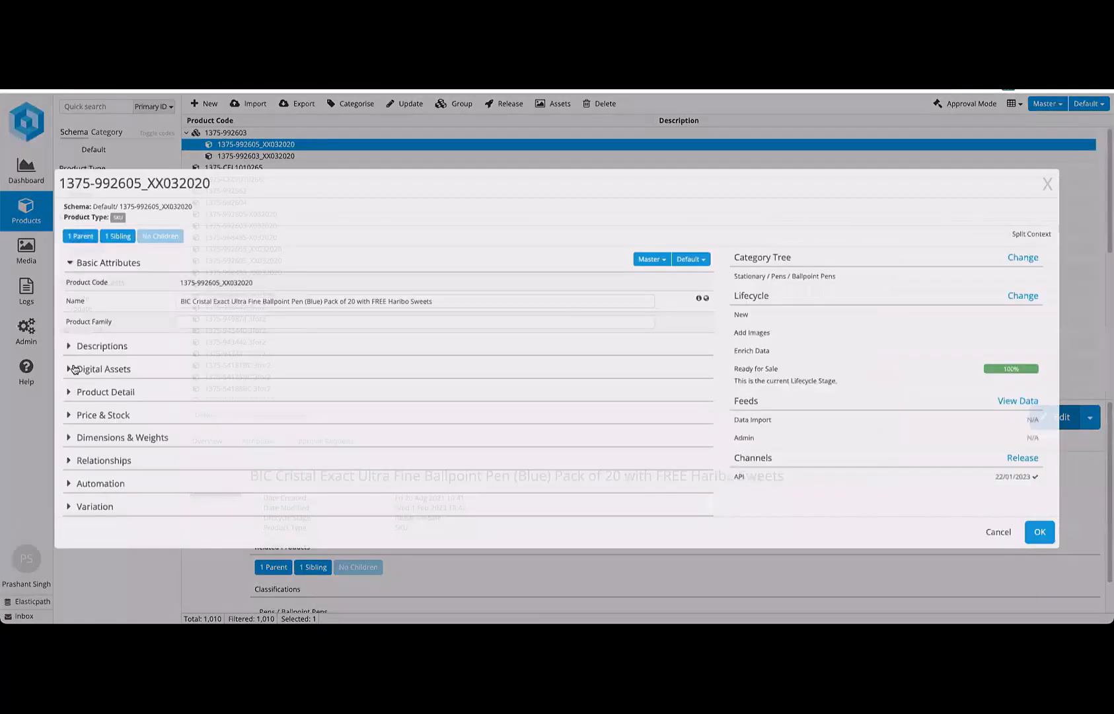
Expand Descriptions, Price & Stock and Variation to show Feature 1–3, £10.00 and Color Blue
click(75, 338)
scroll(69, 423, down, 3)
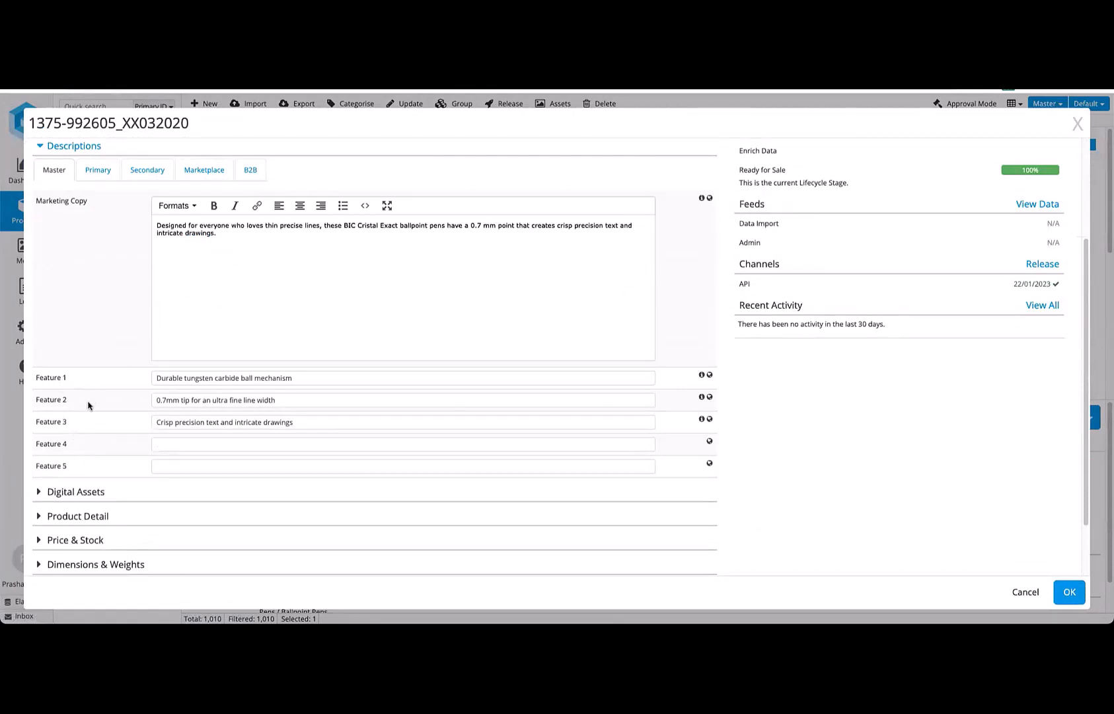
scroll(88, 406, down, 1)
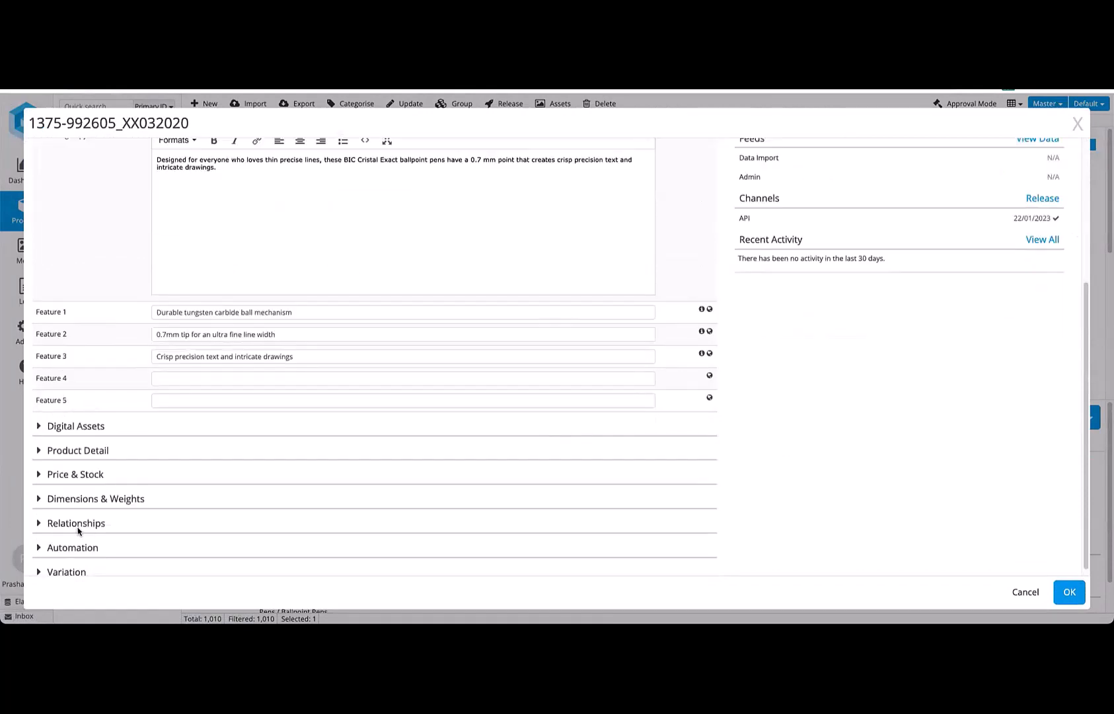
click(81, 483)
scroll(137, 480, down, 1)
scroll(251, 452, down, 1)
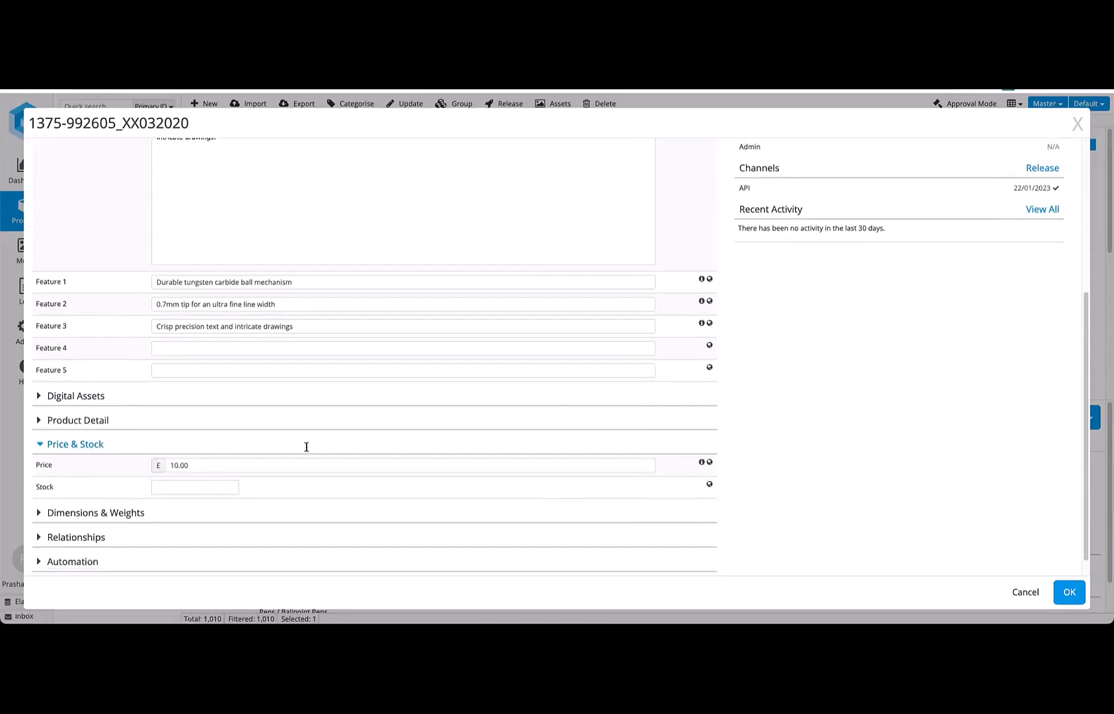
click(66, 565)
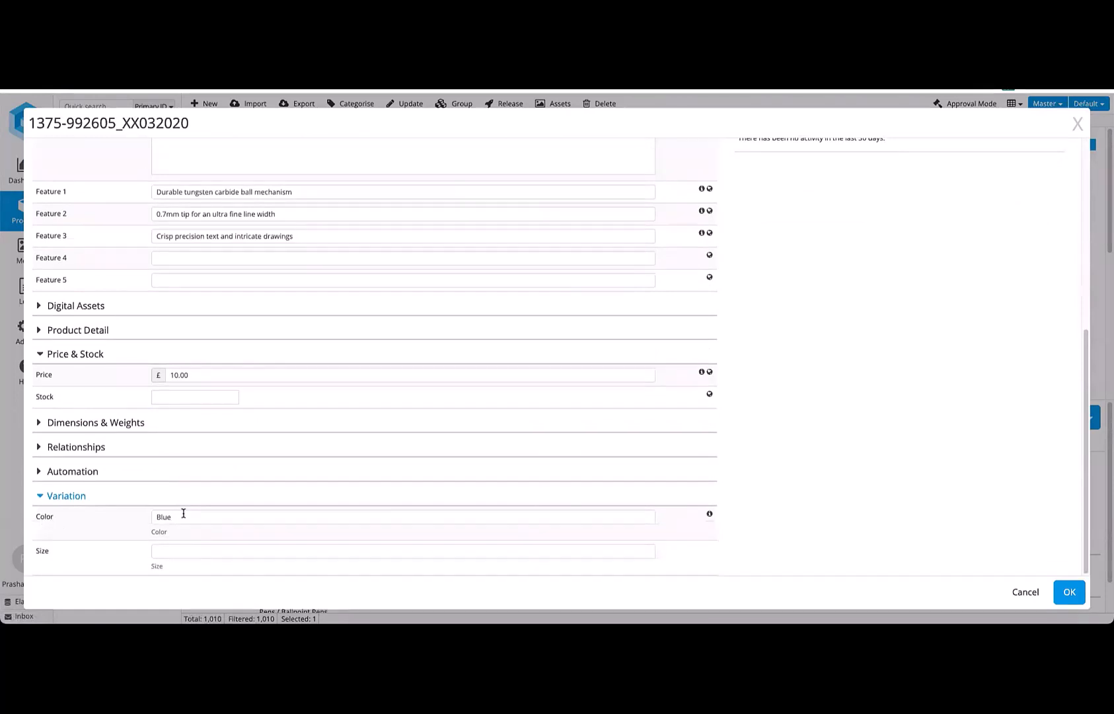
click(183, 514)
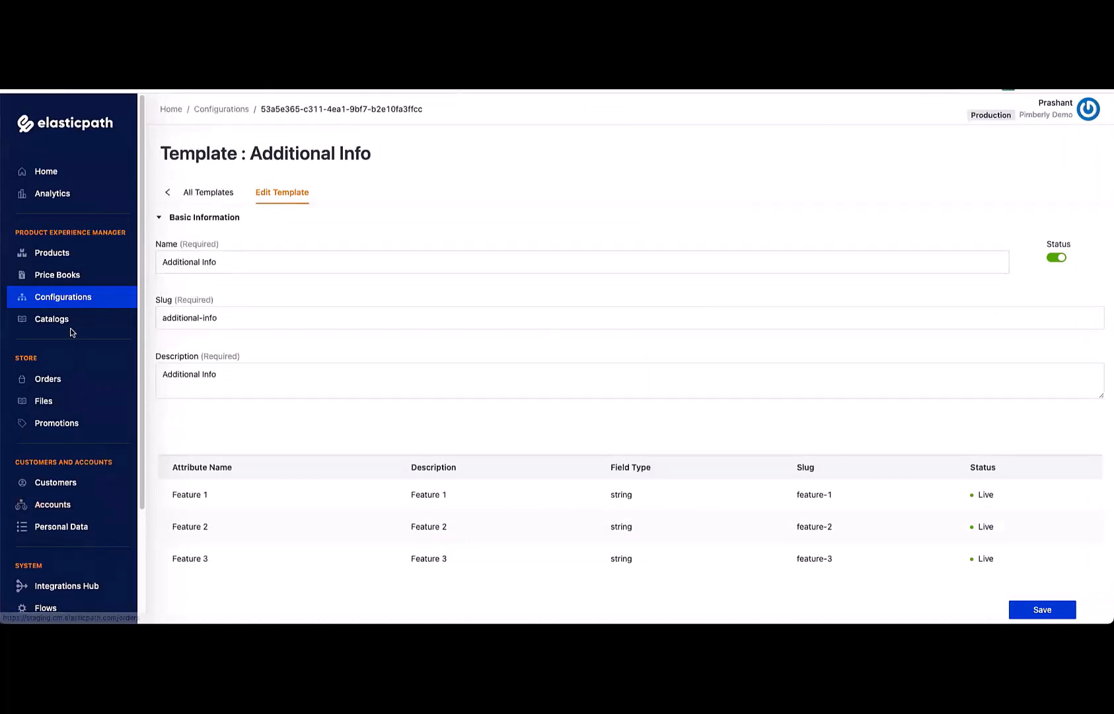
Show the Color variation's options, Black and Blue, in Configurations > Variations
click(92, 300)
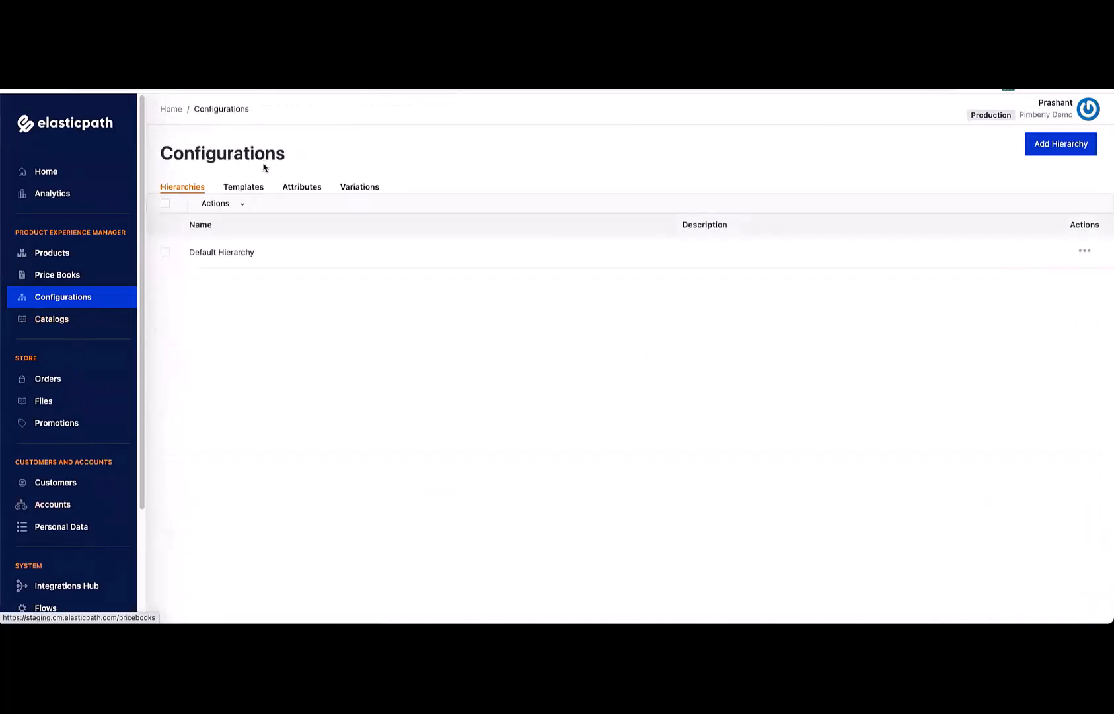
click(360, 189)
click(203, 238)
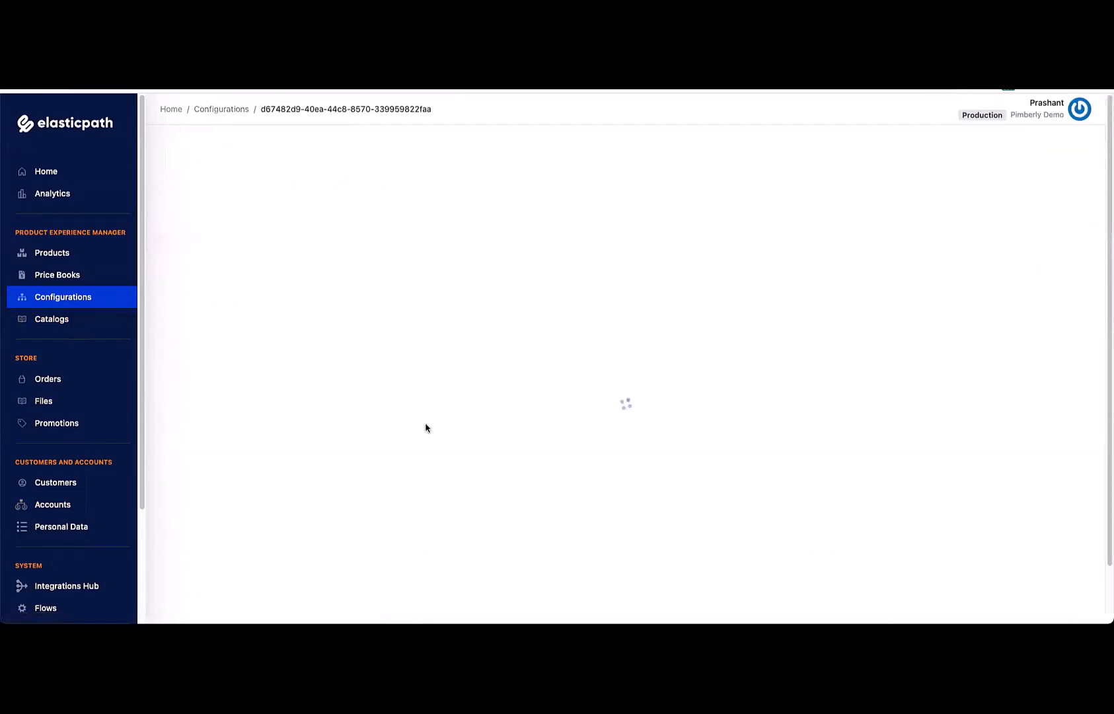
click(295, 218)
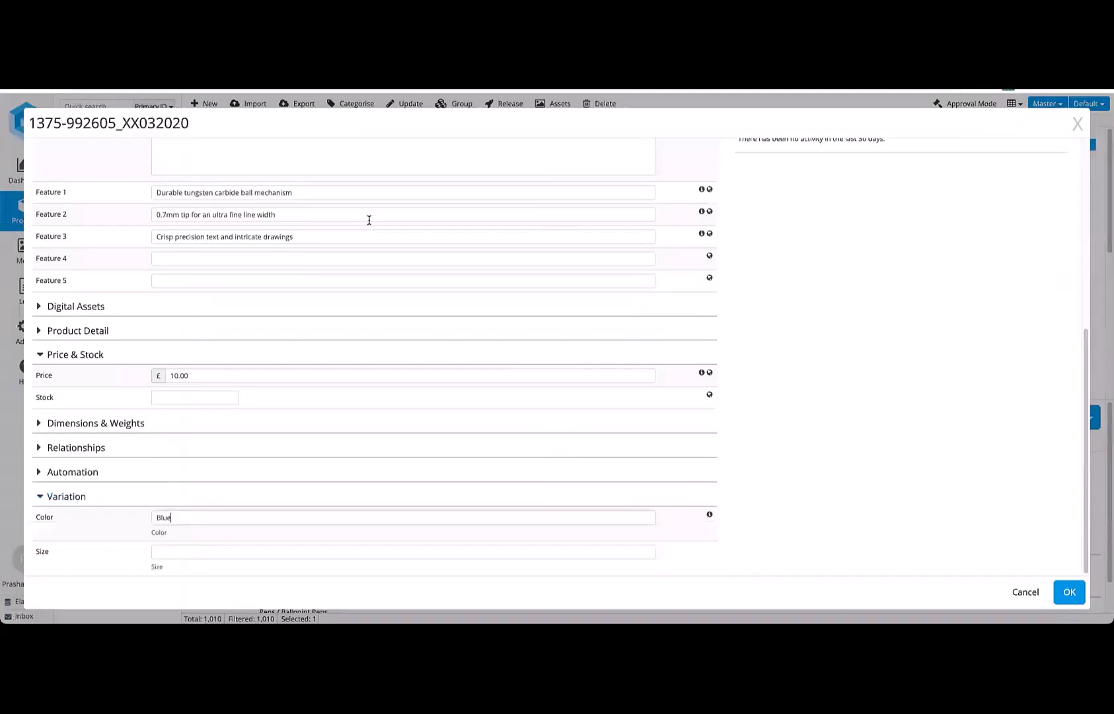
Close both Pimberly variant editors without saving, then go to Application Keys
click(1025, 591)
click(317, 157)
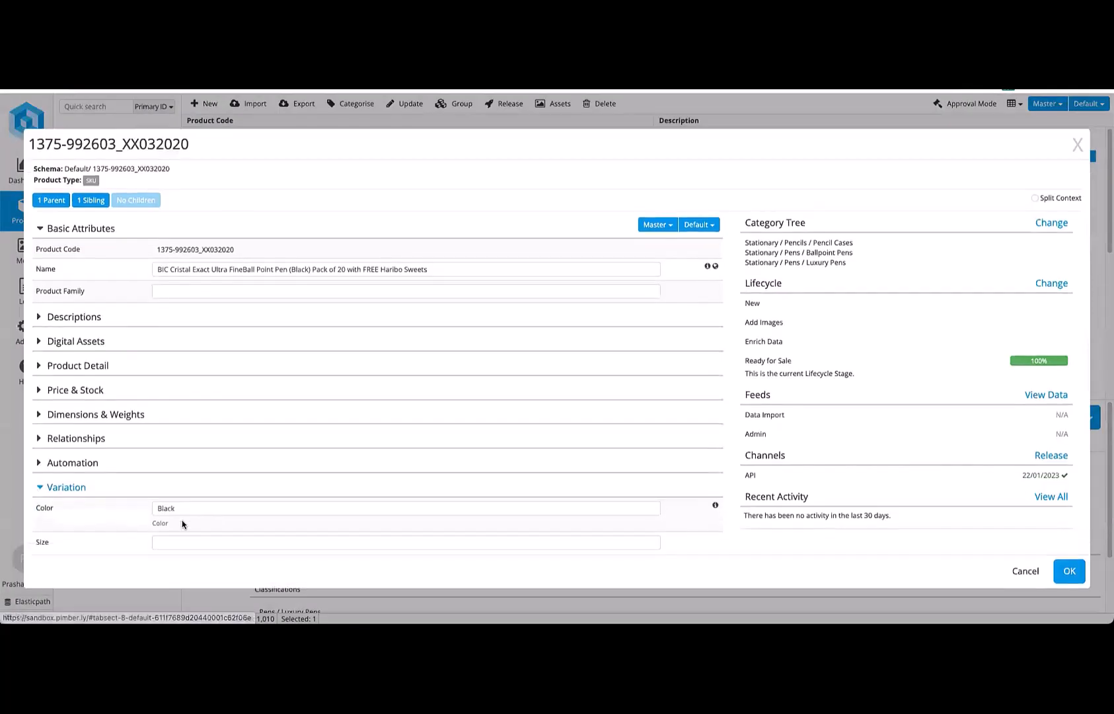
click(1025, 576)
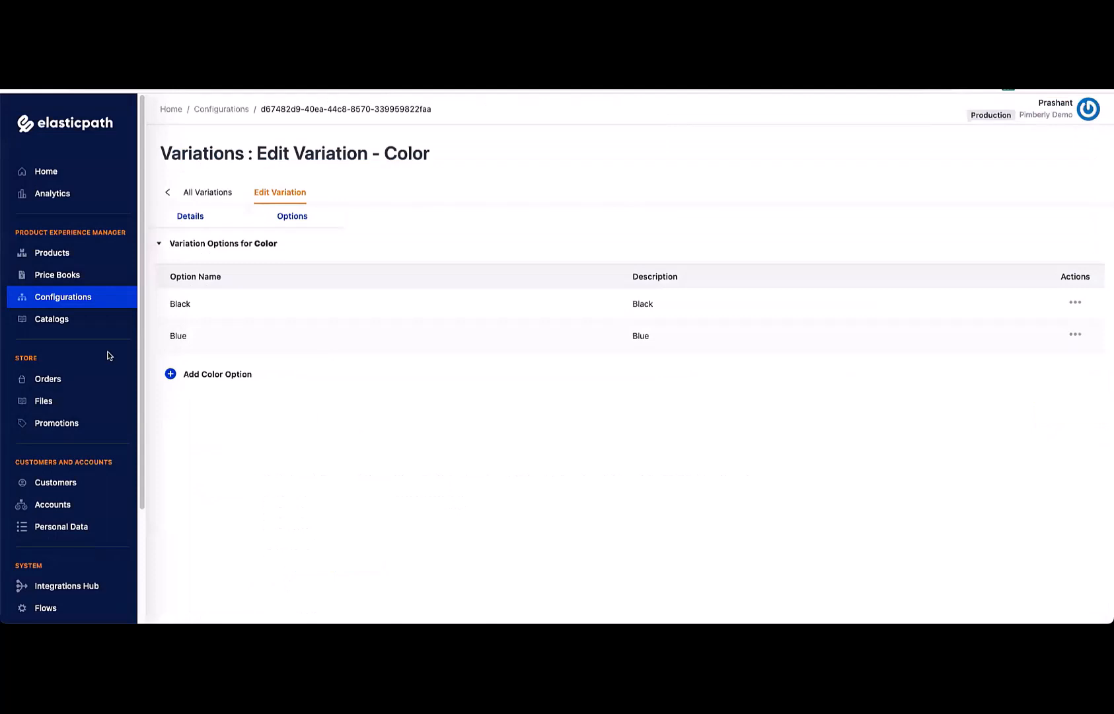
scroll(92, 462, down, 4)
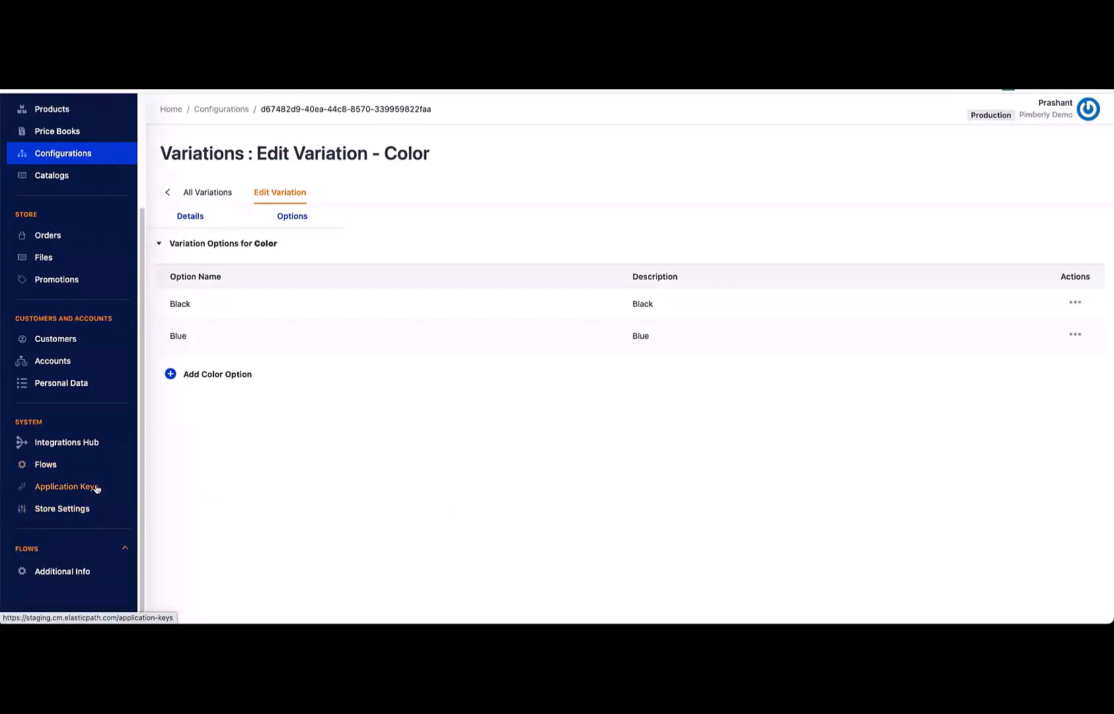
click(94, 488)
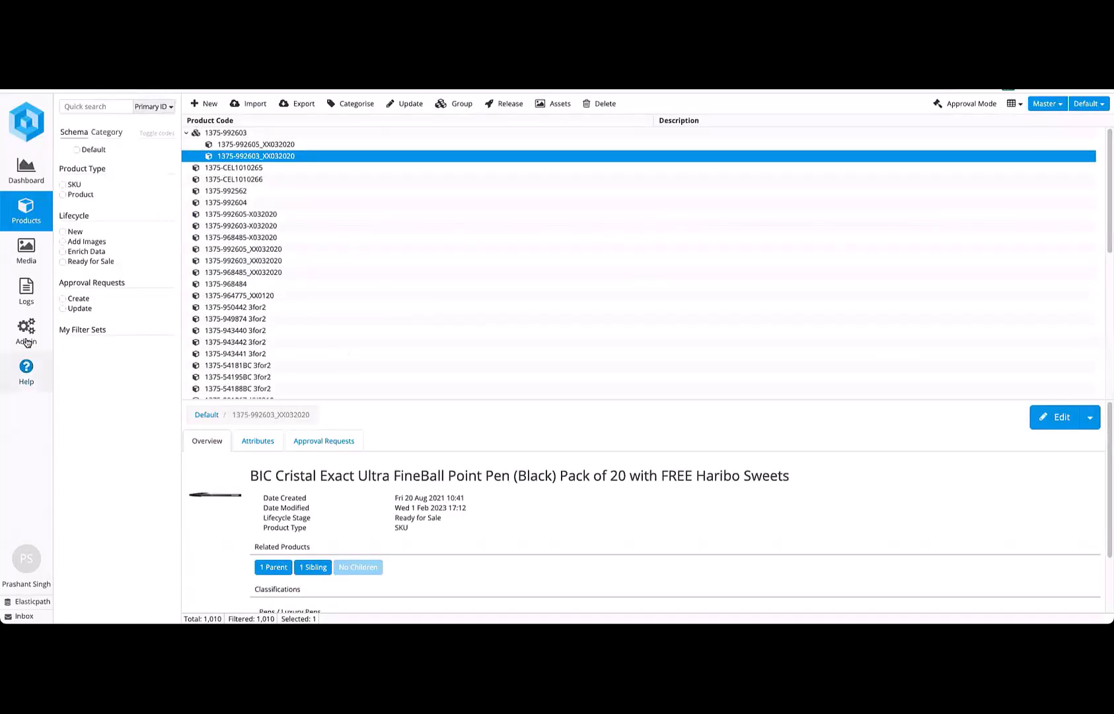
Open the API output channel's settings under Admin > Channels to see its REST connector
click(30, 333)
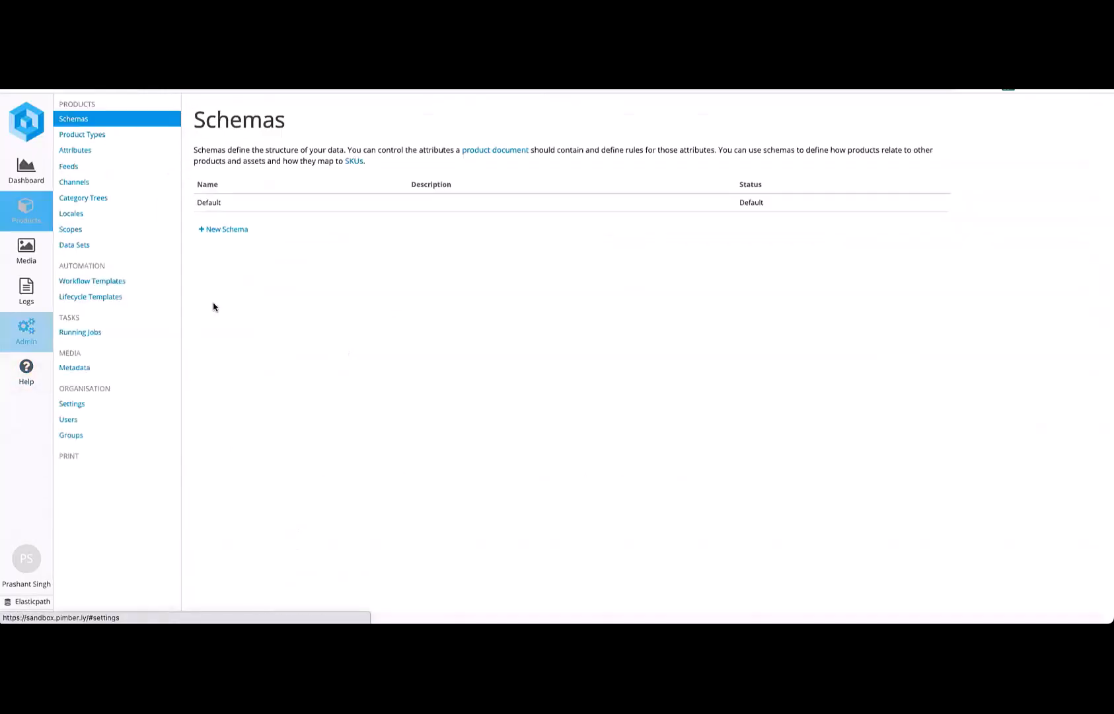
click(110, 183)
click(281, 206)
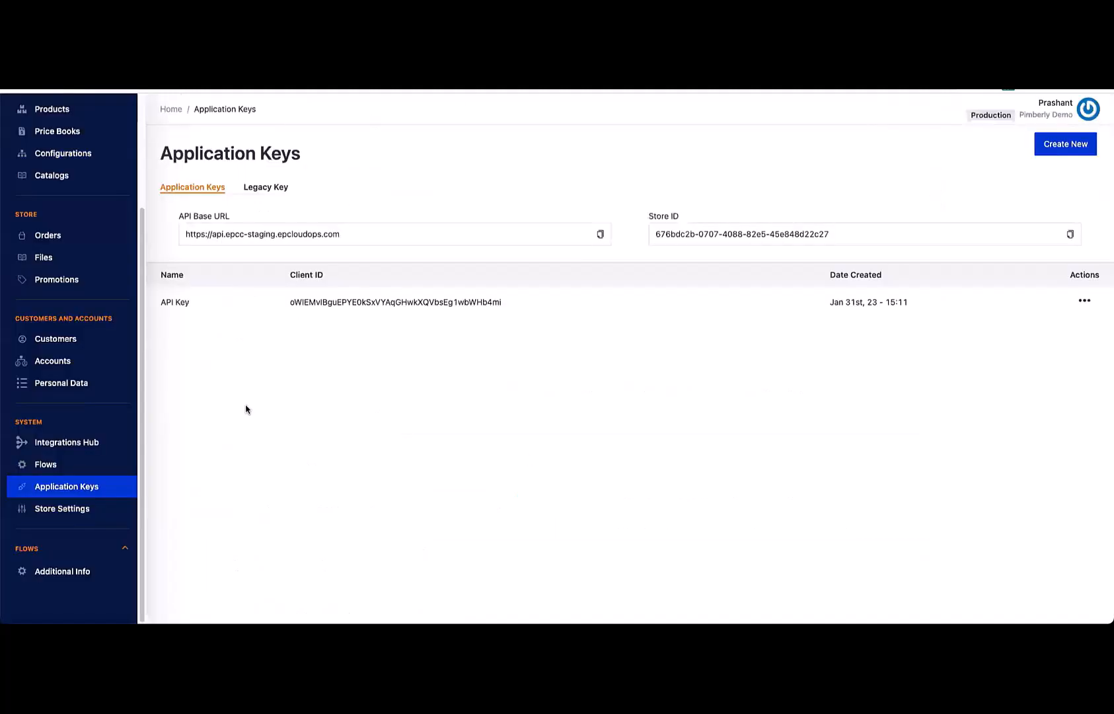
Open the Pimberly card under Product Information in the Integrations Hub
click(95, 447)
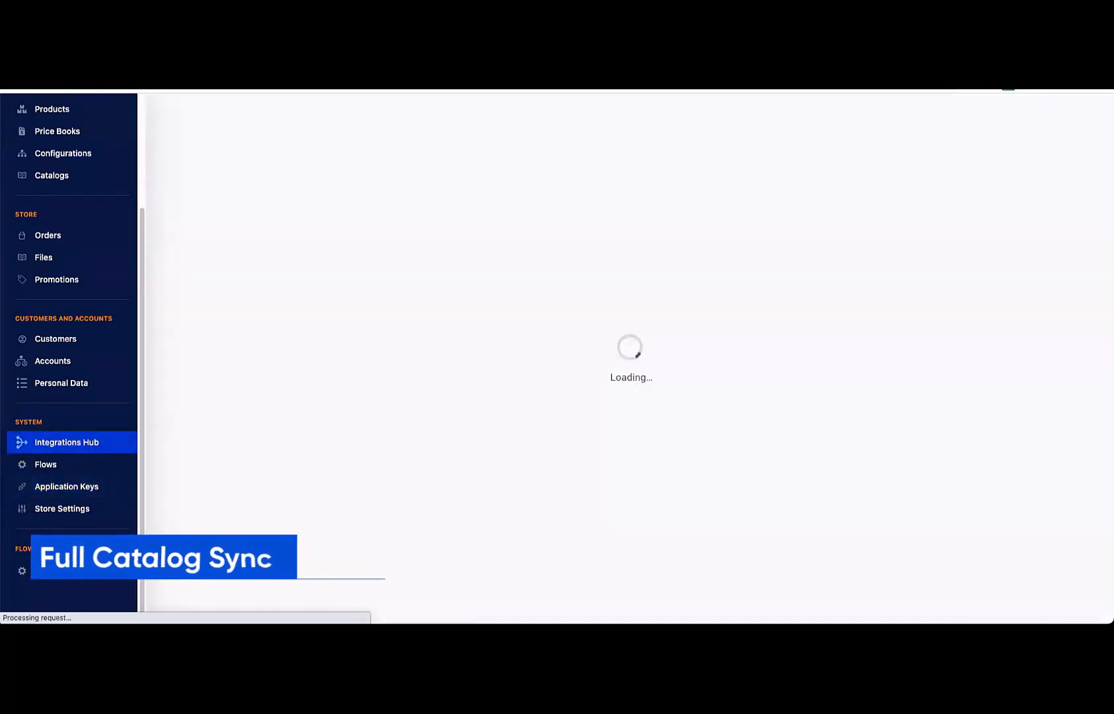
scroll(361, 460, down, 10)
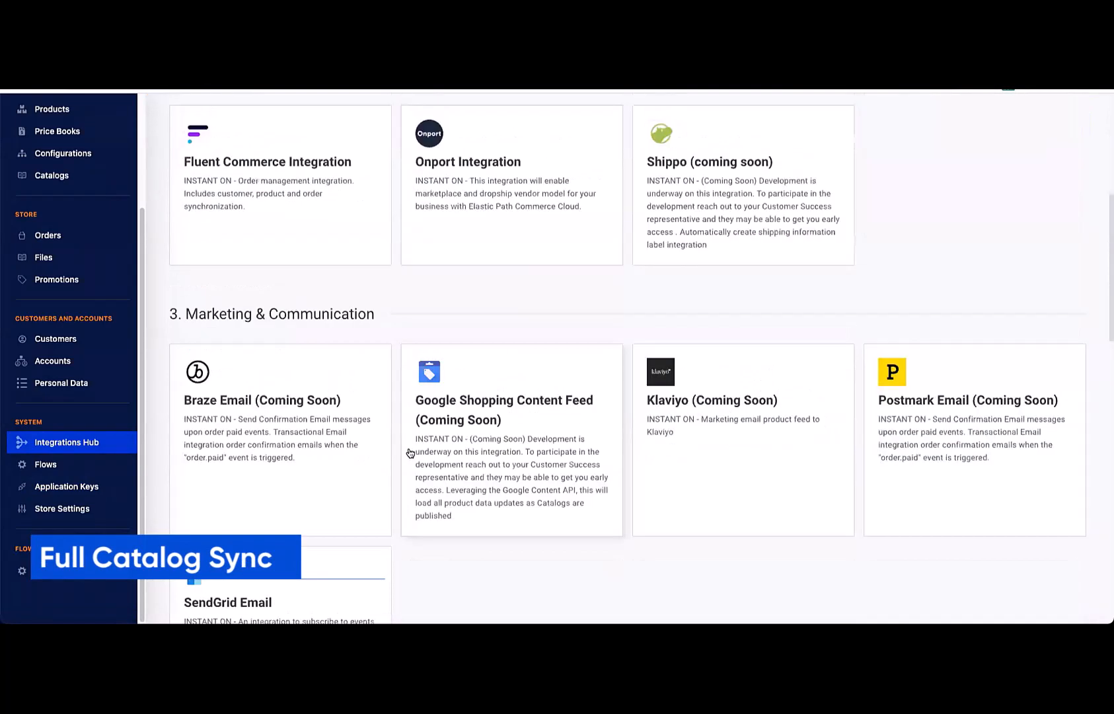
click(277, 425)
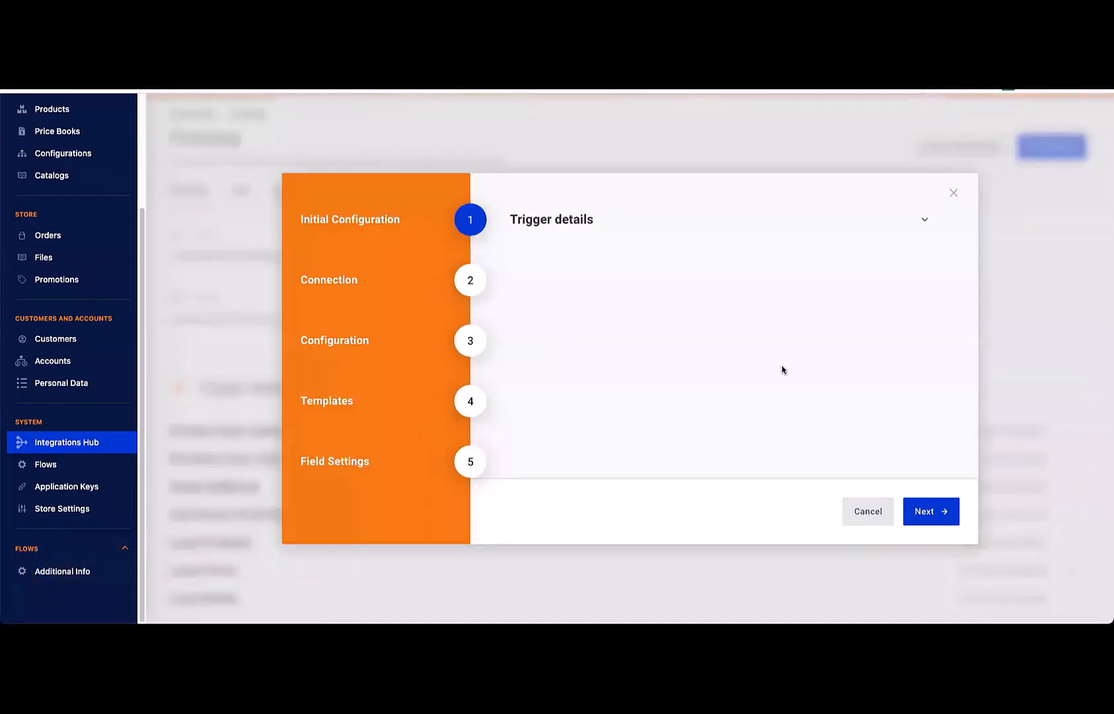
Paste the Commerce Cloud client ID and client secret into the connection step
click(937, 513)
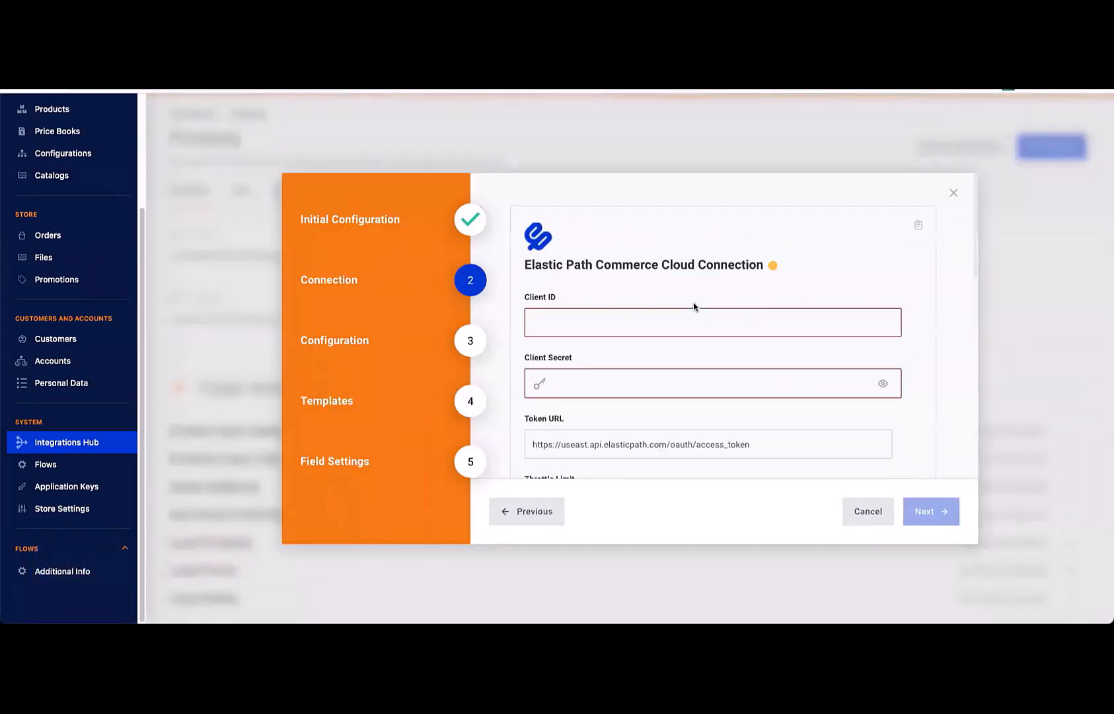
click(616, 326)
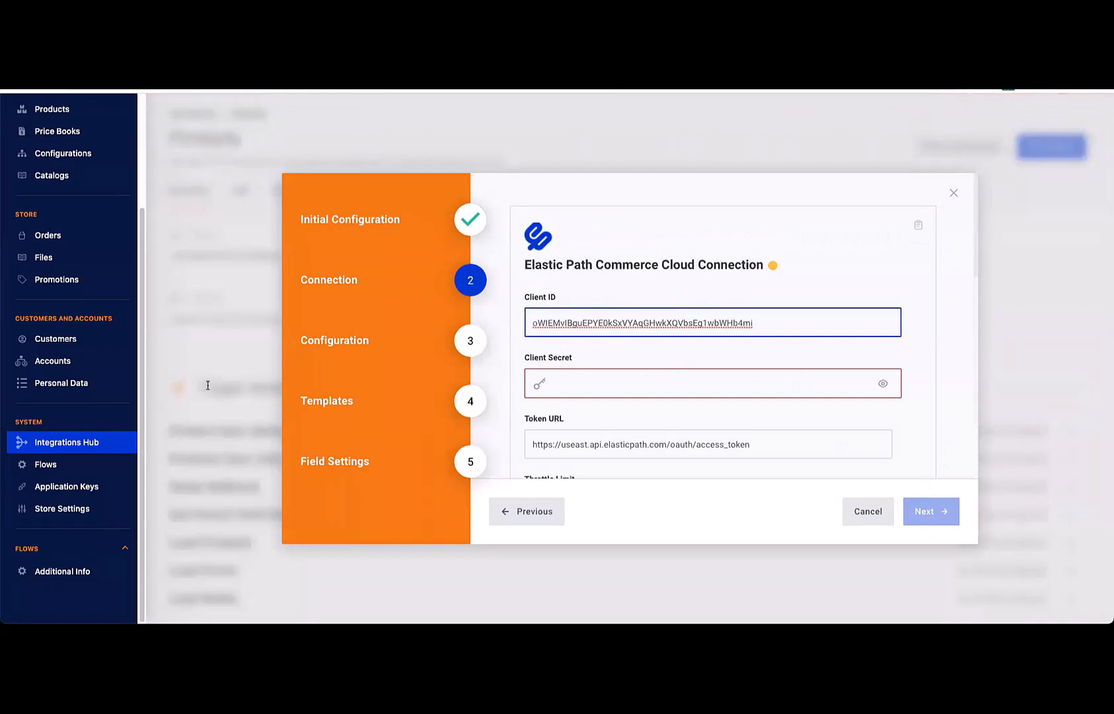
click(615, 390)
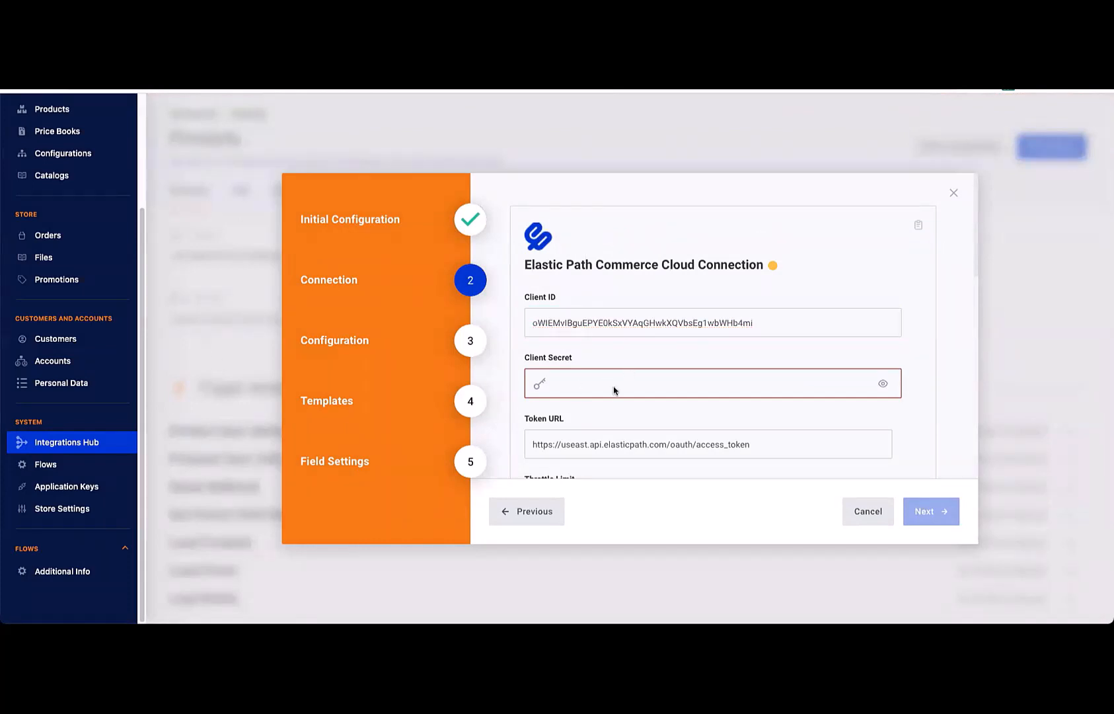
key(ctrl+v)
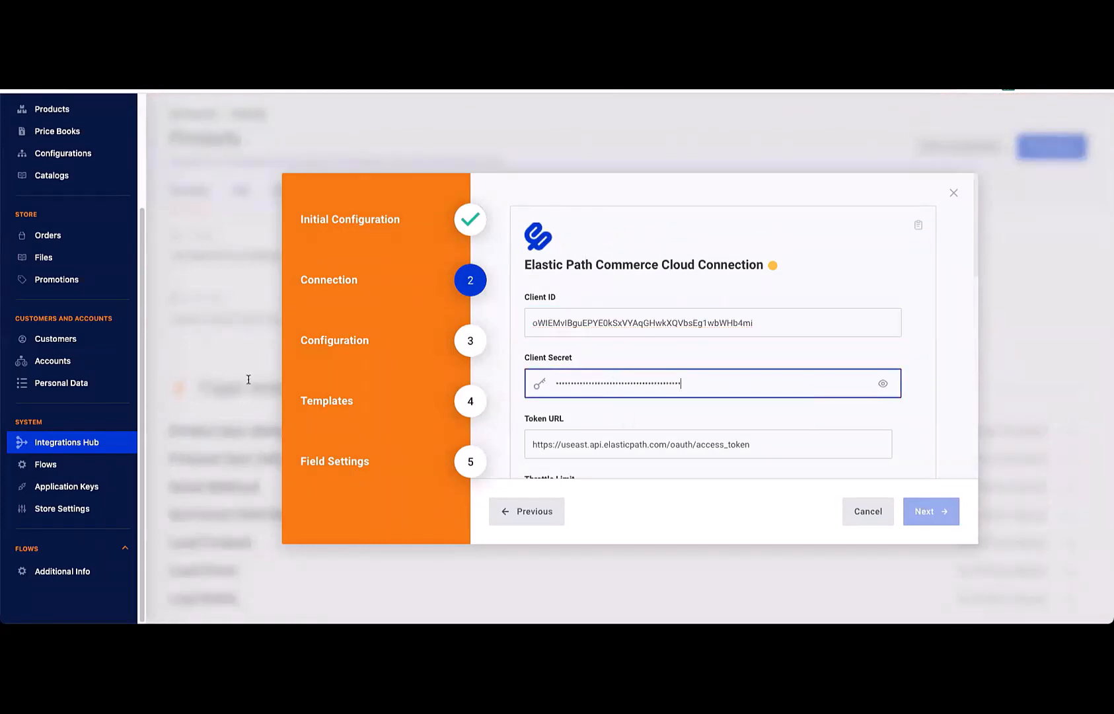
click(498, 389)
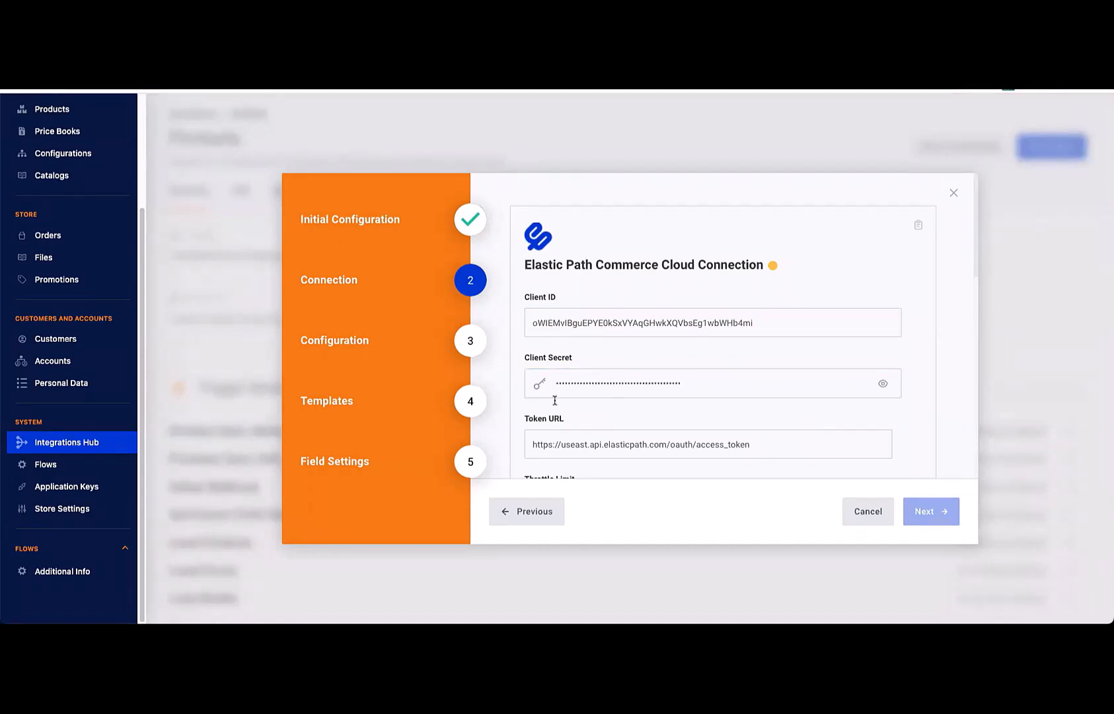
Replace the Token URL with the staging address and connect Elastic Path Commerce Cloud
click(606, 454)
key(ctrl+a)
key(ctrl+v)
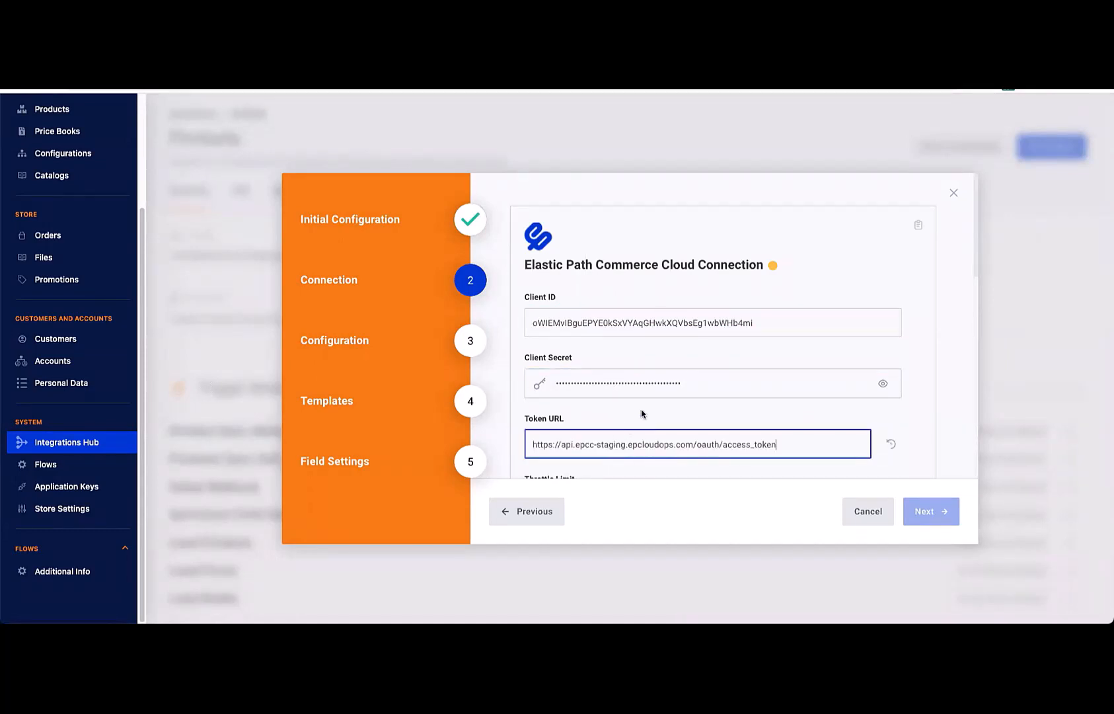
scroll(644, 417, down, 3)
scroll(645, 417, down, 2)
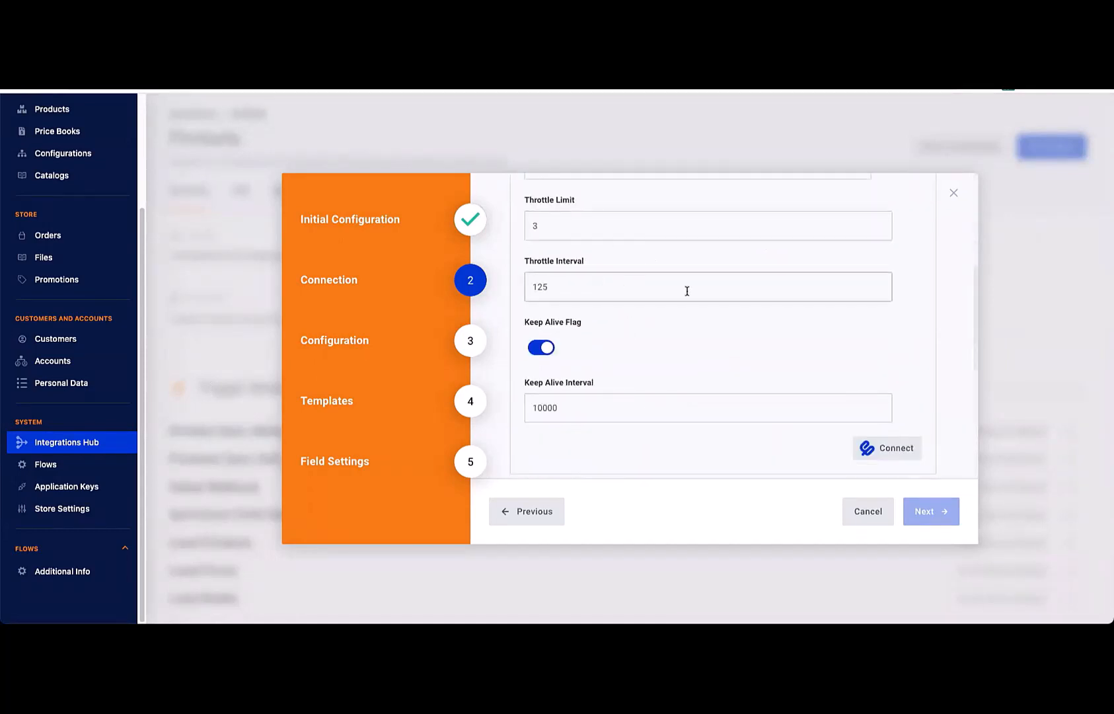
scroll(686, 291, down, 1)
scroll(760, 330, down, 1)
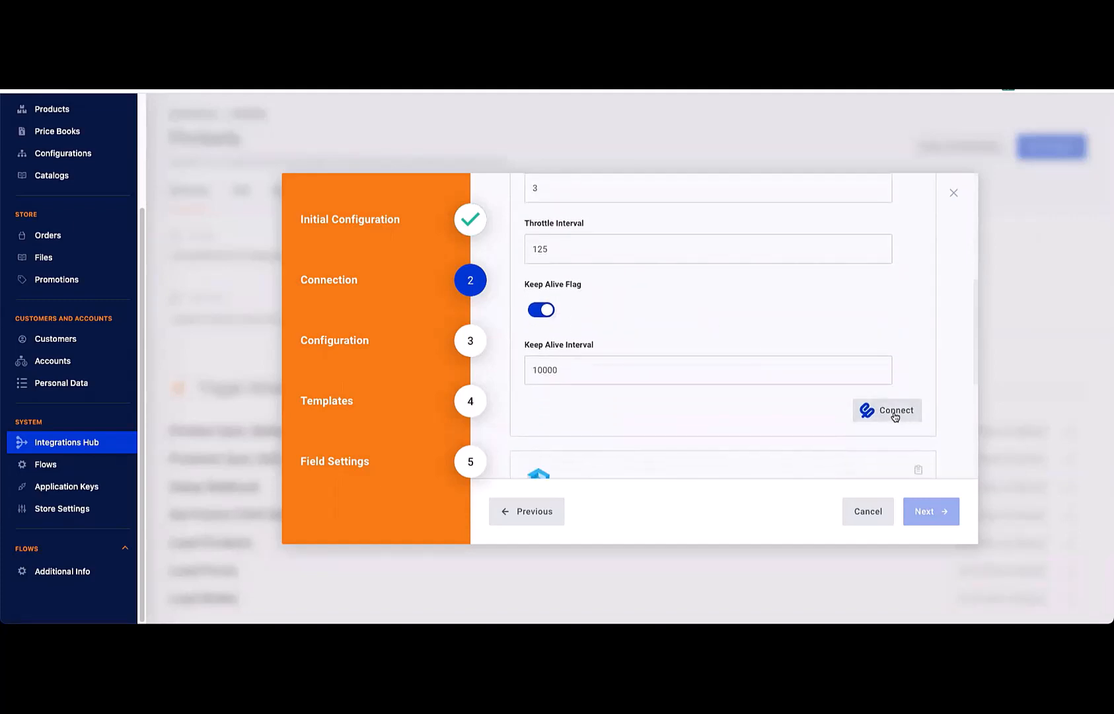
click(896, 414)
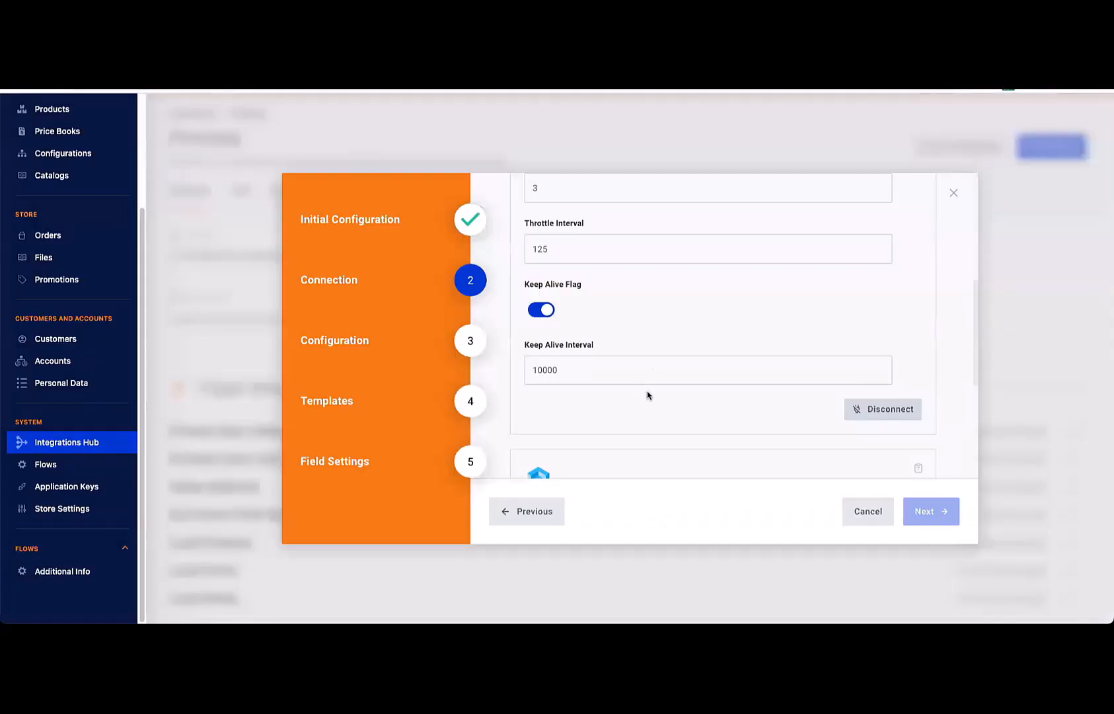
scroll(647, 391, down, 4)
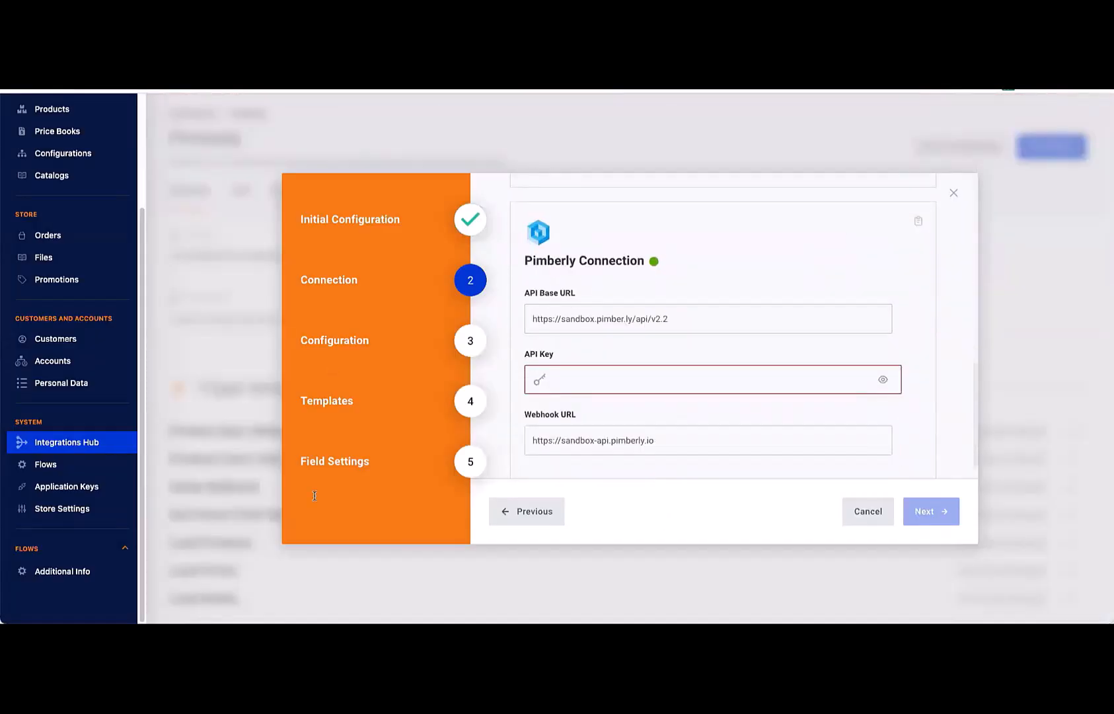
Paste the Pimberly API key into the API Key field
click(564, 384)
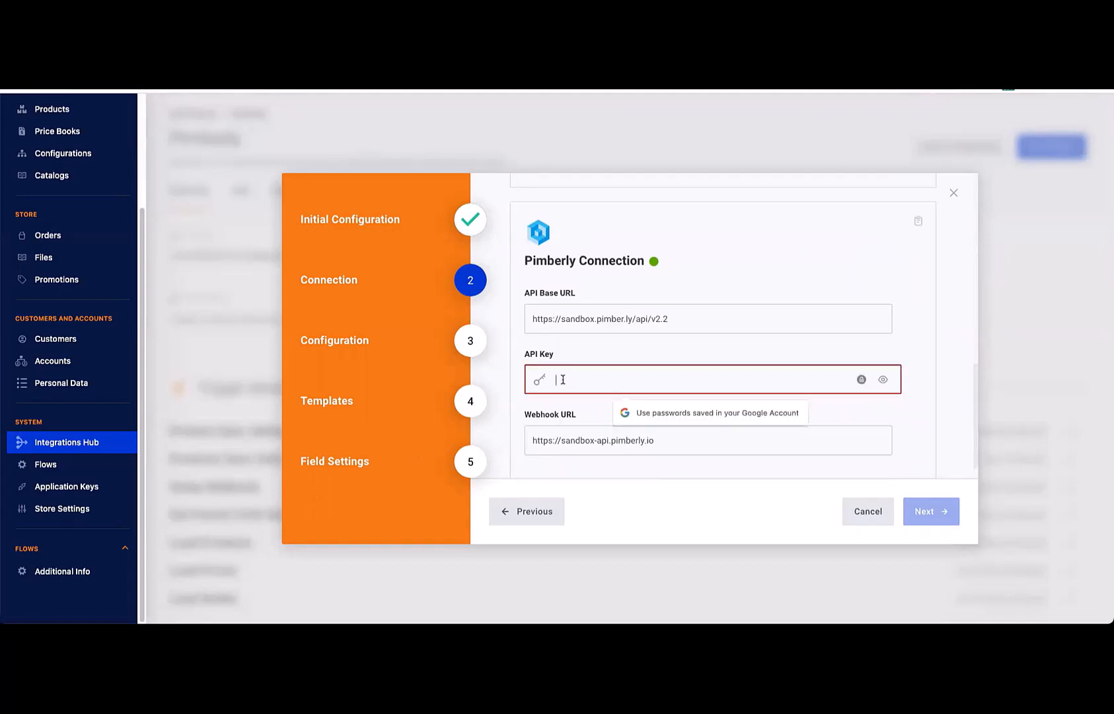
key(ctrl+v)
click(519, 409)
Verify the API Base URL and Webhook URL, then save the connections
scroll(521, 409, down, 1)
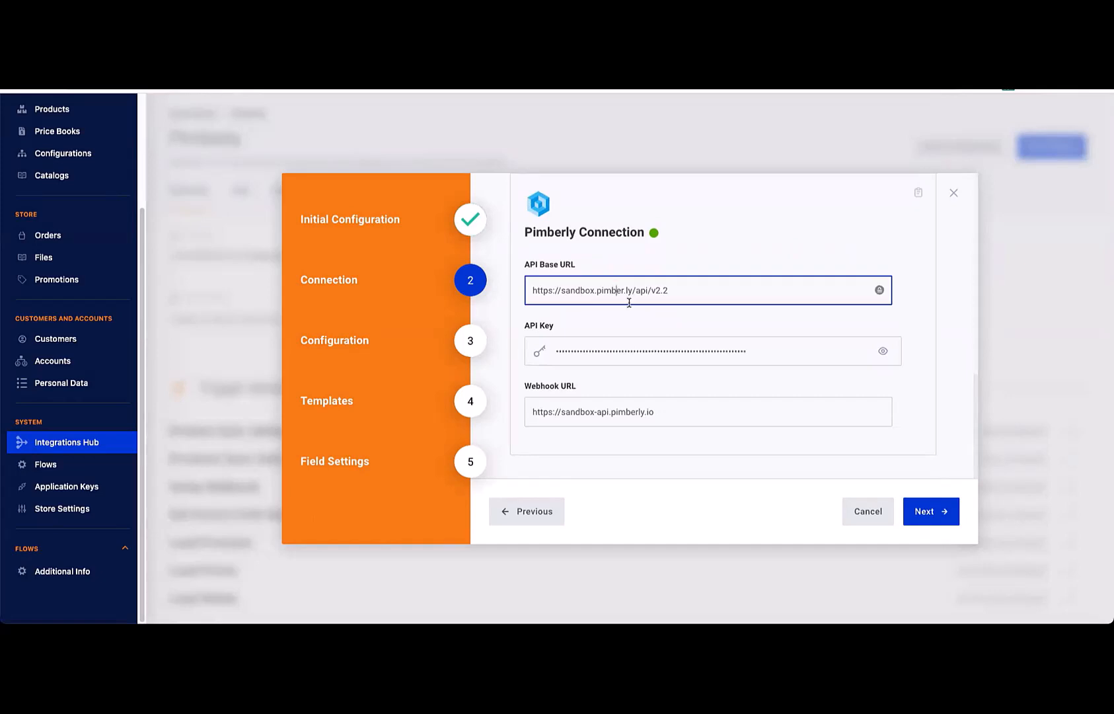
click(651, 412)
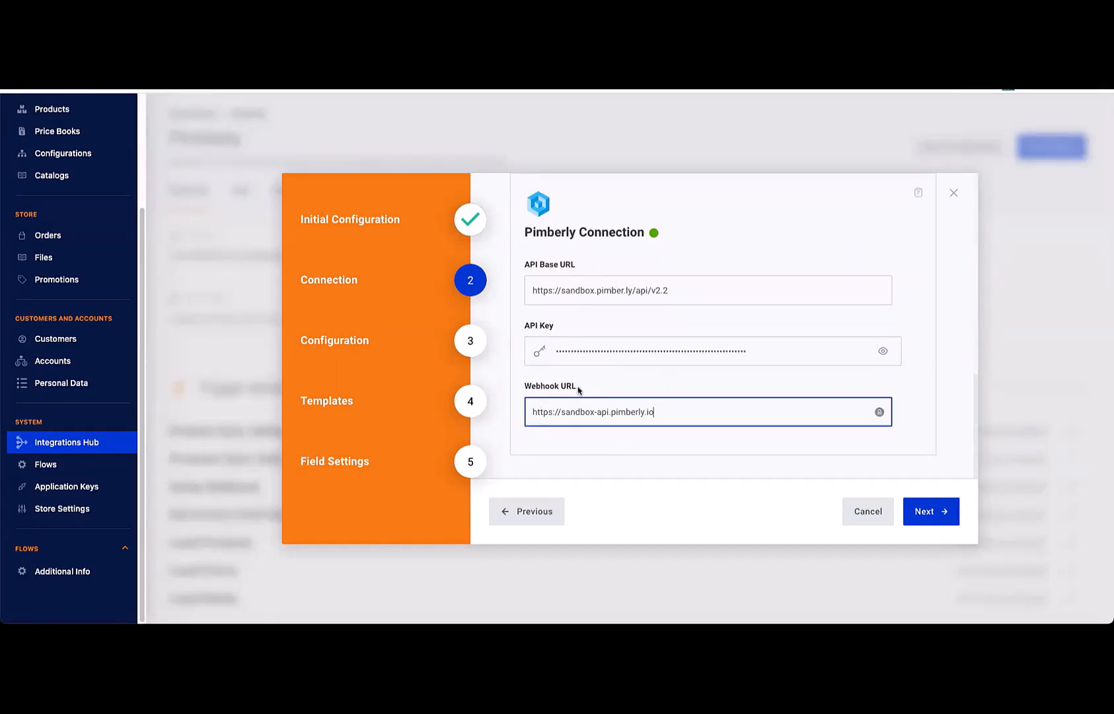
click(576, 290)
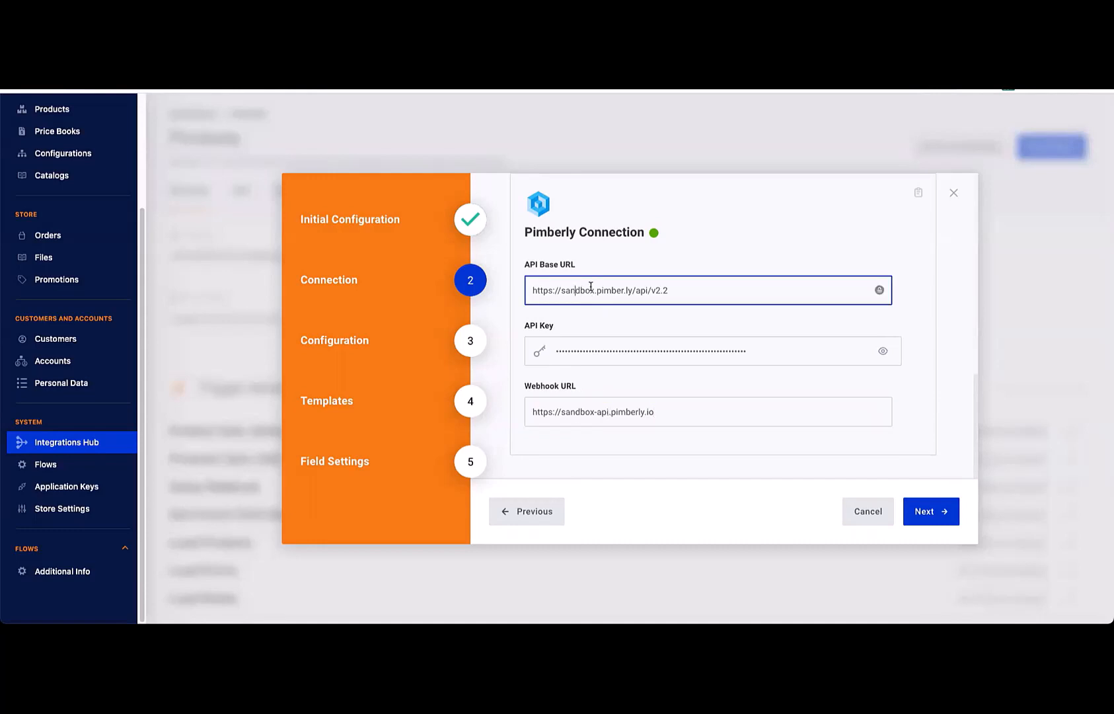
click(641, 448)
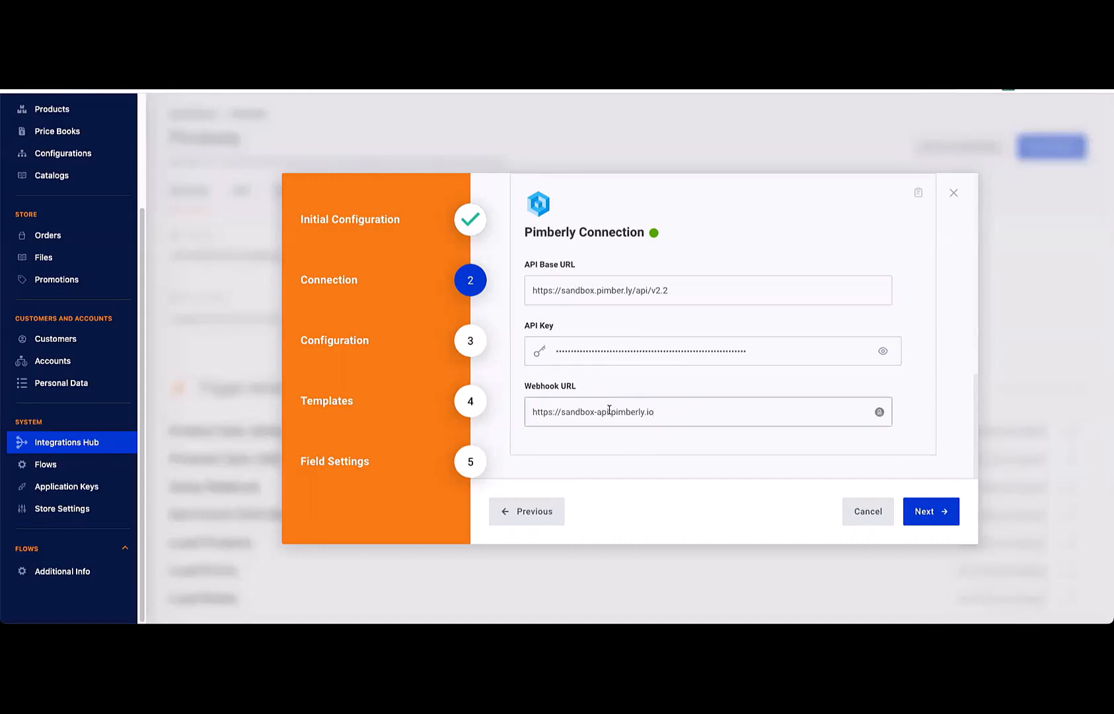
click(587, 411)
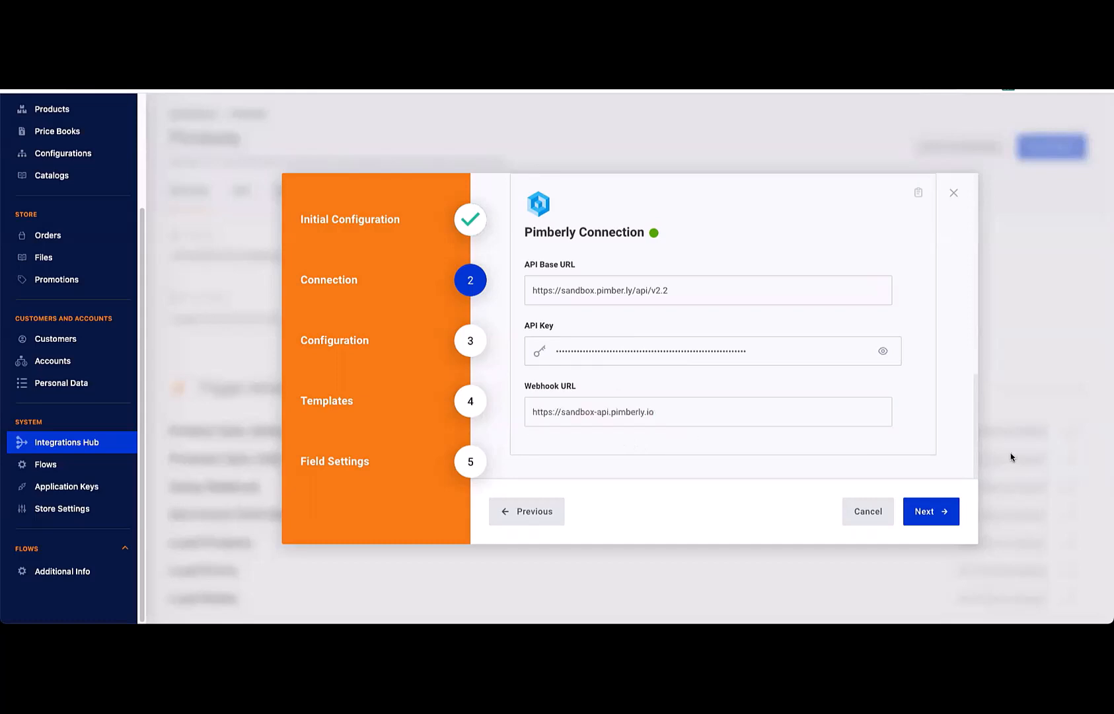
click(925, 512)
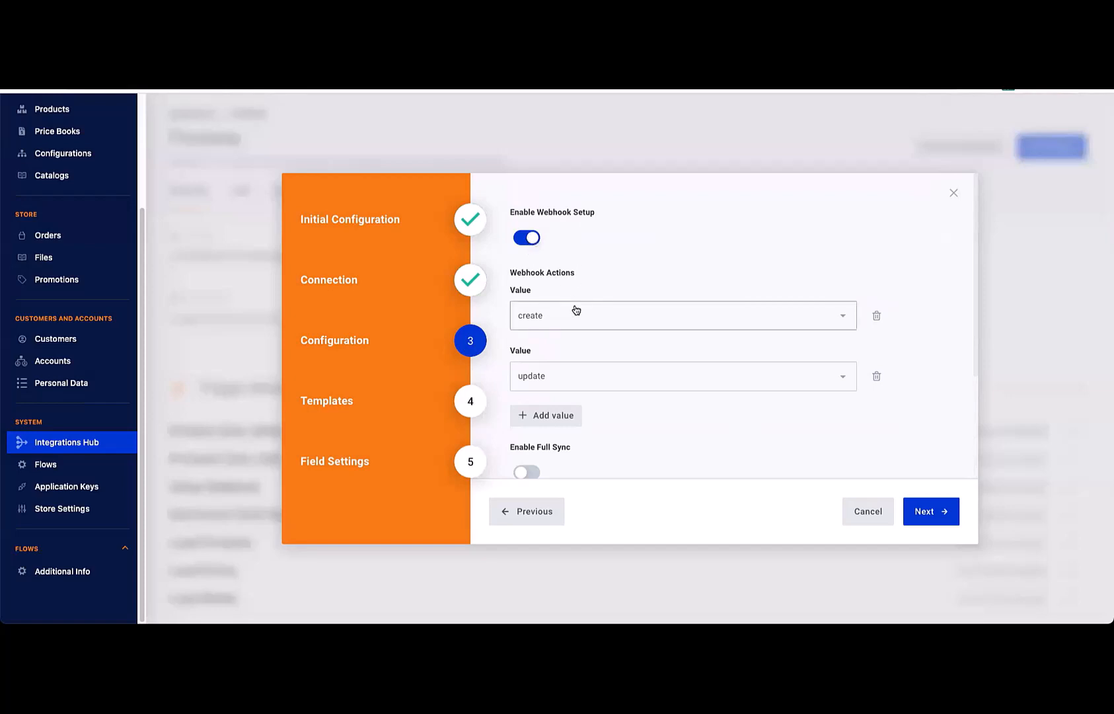
Wait for the Configuration step to load and scroll to its full-sync settings
scroll(710, 409, down, 3)
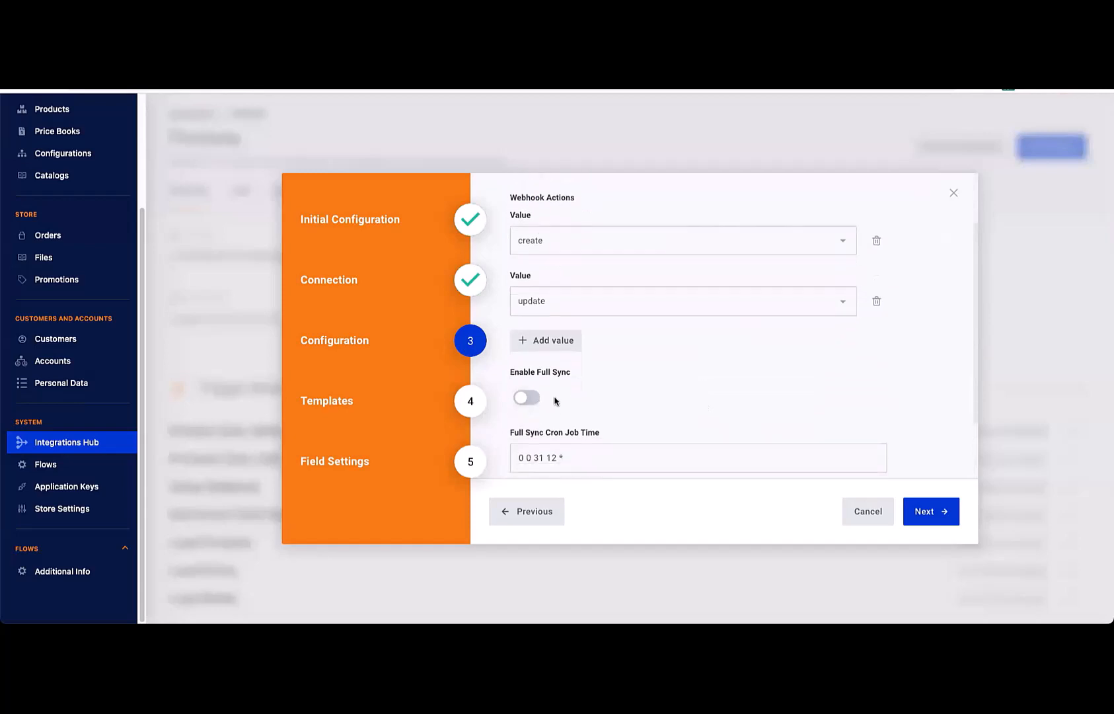
Enable full sync with cron time 0 0 31 12 * and page limit 100, then save
click(541, 399)
scroll(660, 370, down, 3)
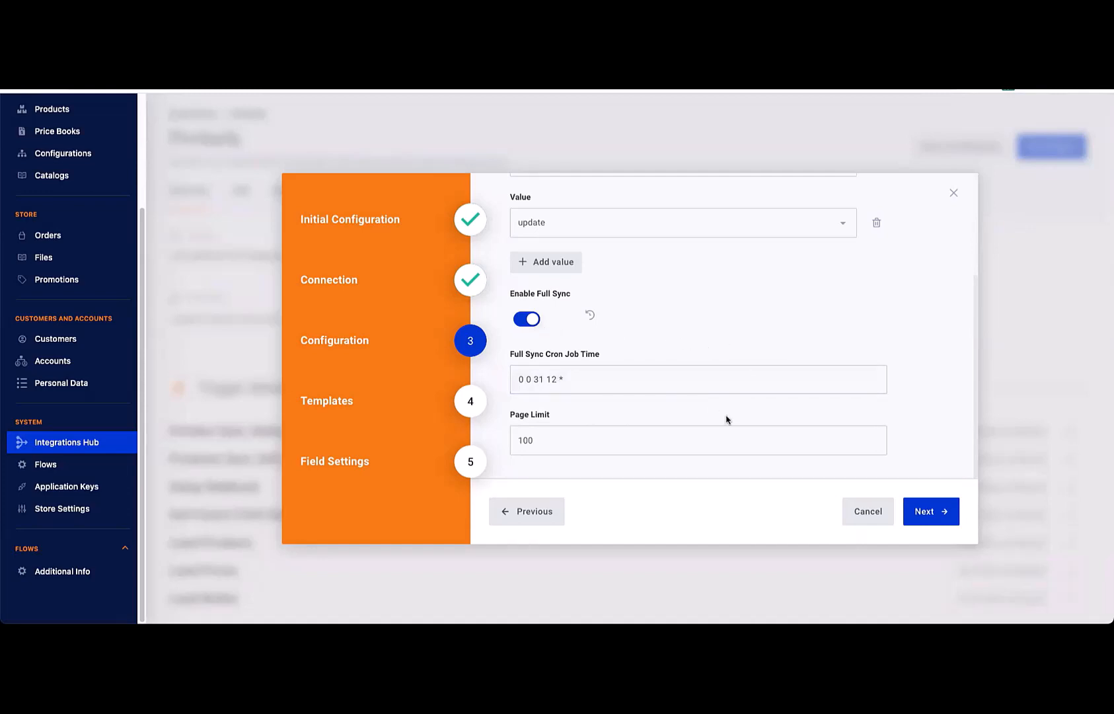
click(930, 494)
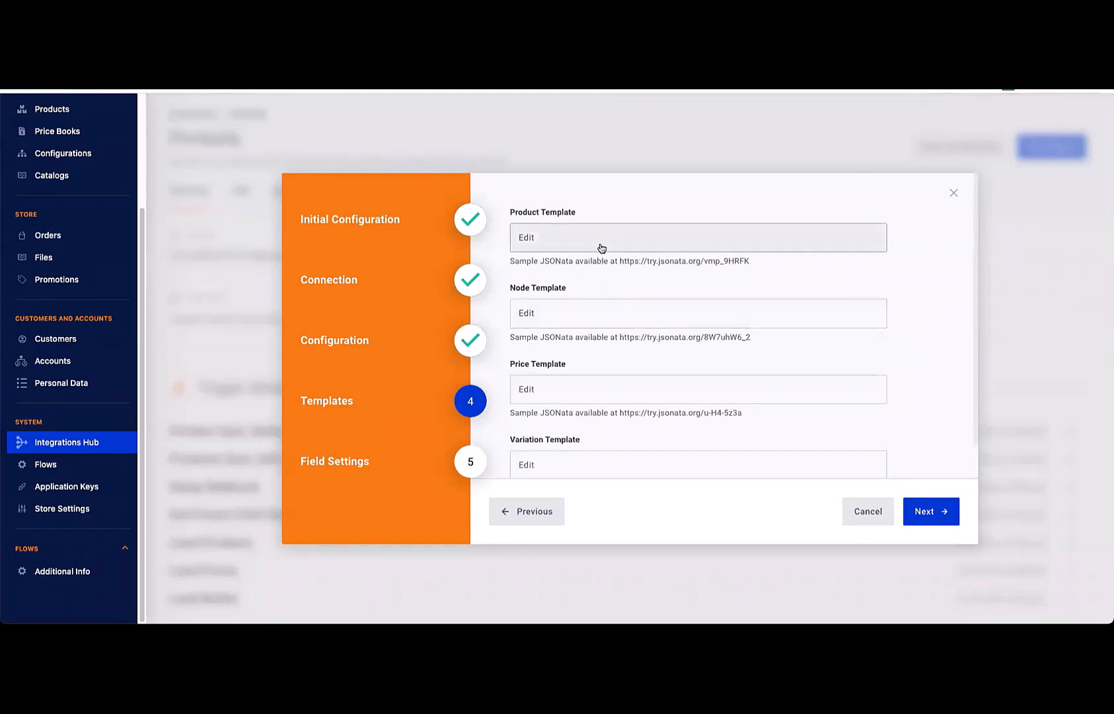
Open the Product Template's JSONata code and highlight the Name mapping on line 18
click(602, 248)
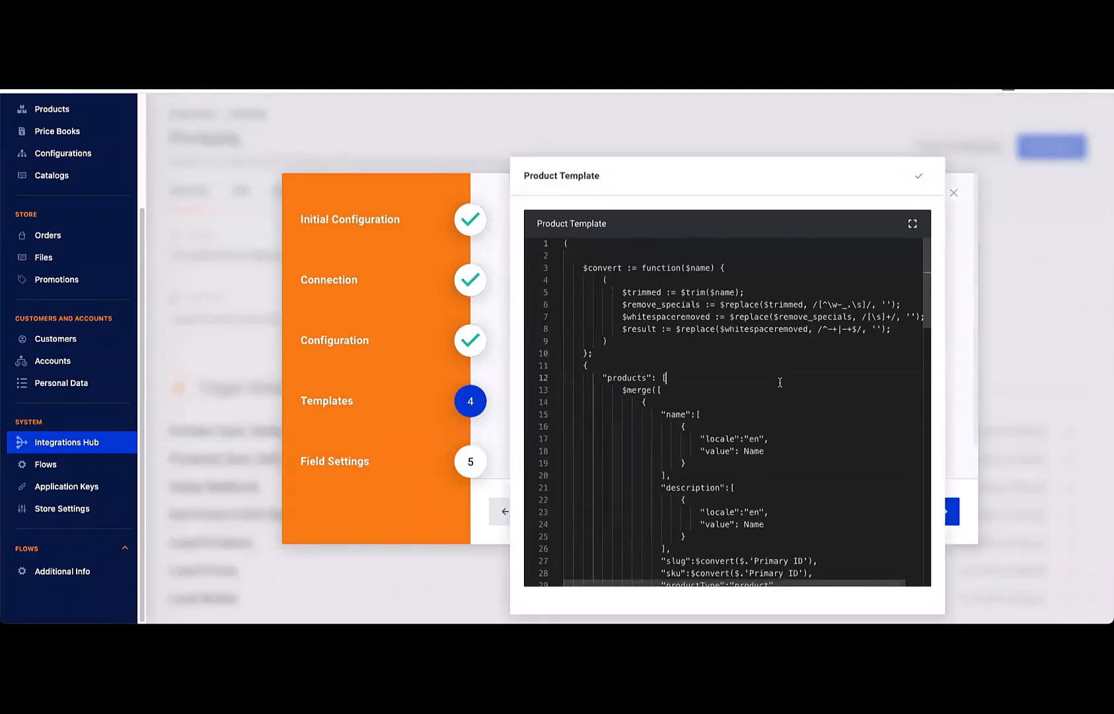
scroll(782, 382, down, 2)
scroll(781, 382, down, 1)
double_click(755, 384)
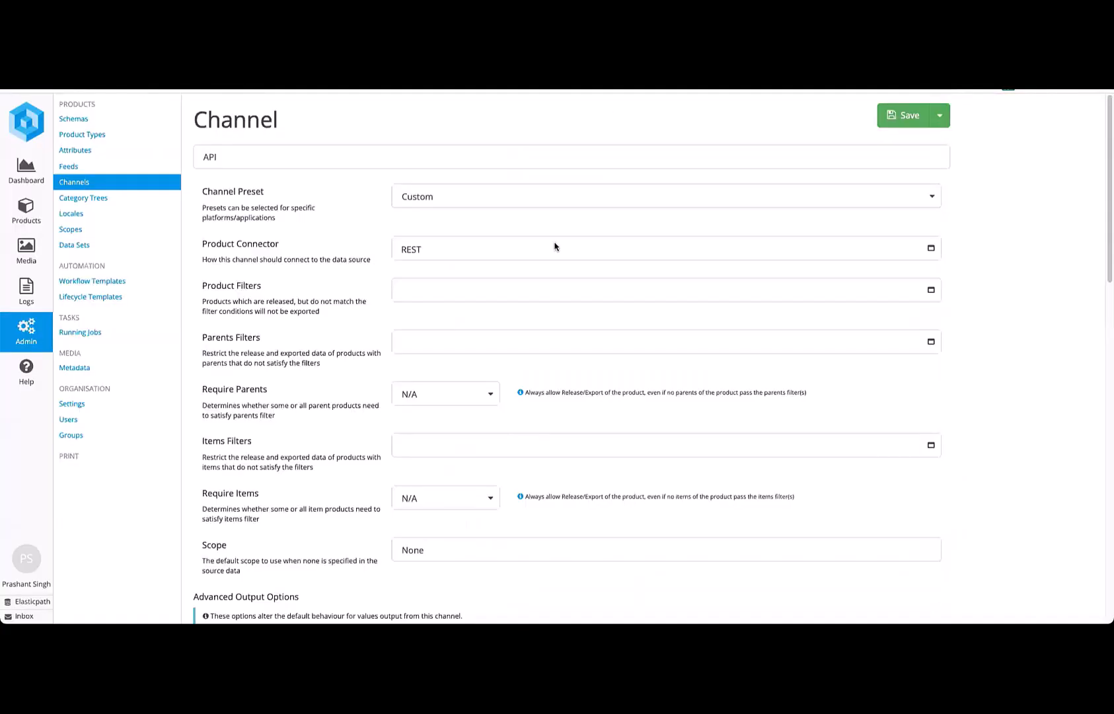
scroll(326, 388, down, 10)
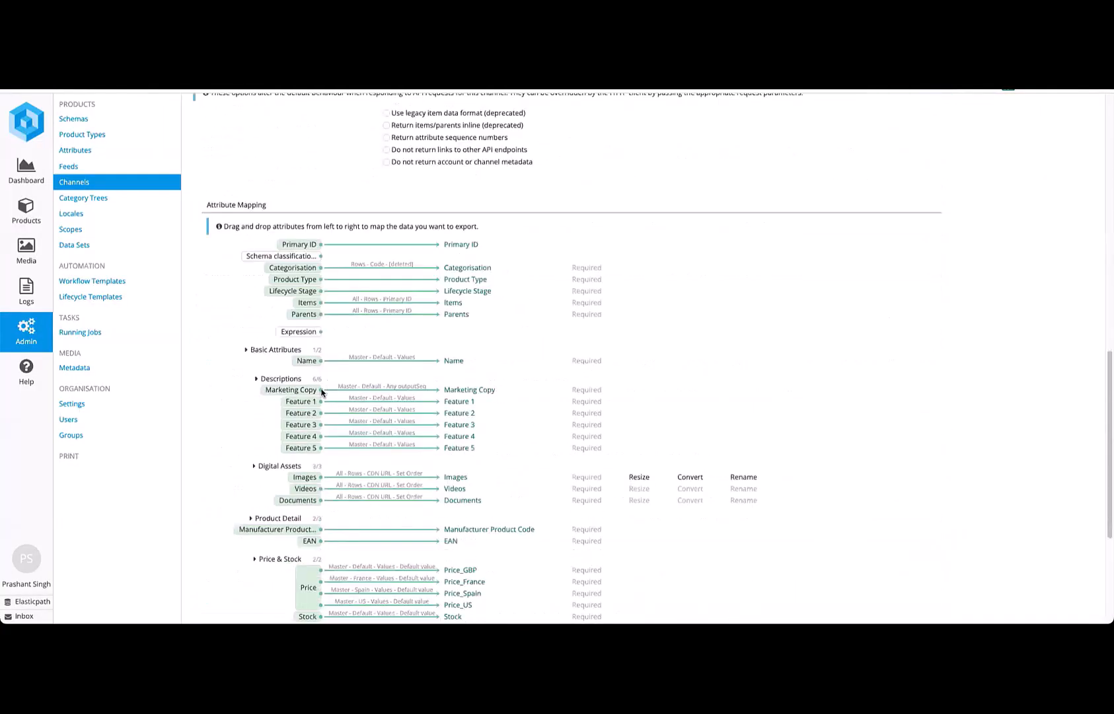
scroll(322, 391, down, 3)
scroll(216, 288, up, 1)
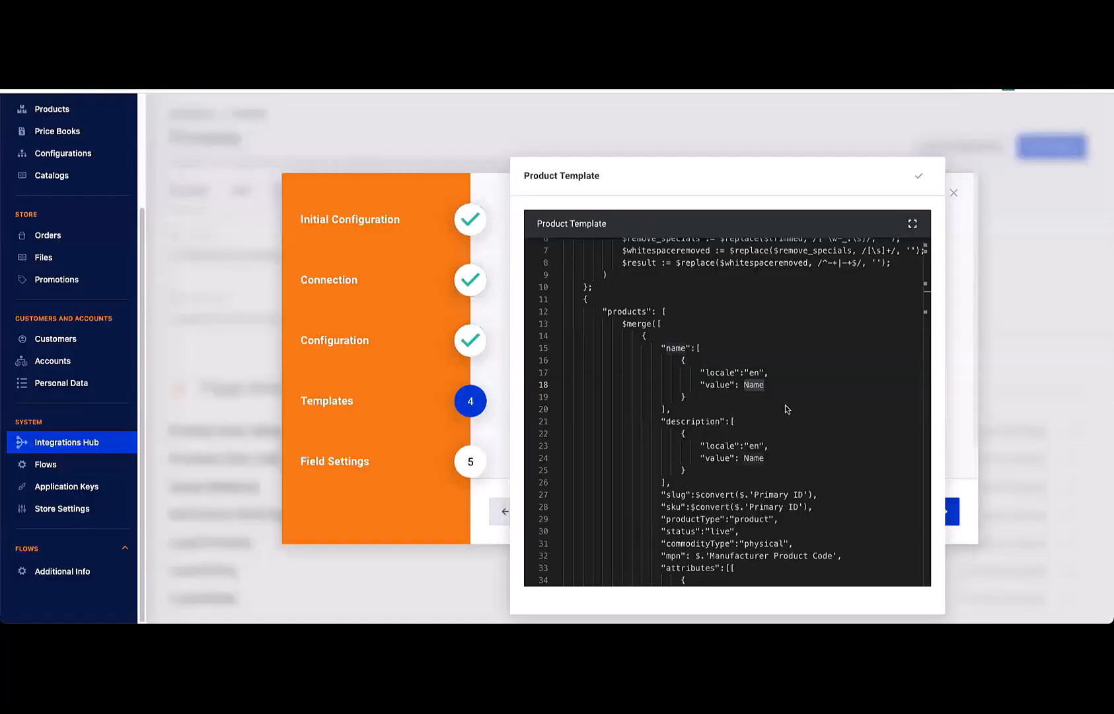
Review the template's Name and convert fields, then change templateSlug to products(additional-info)
double_click(754, 385)
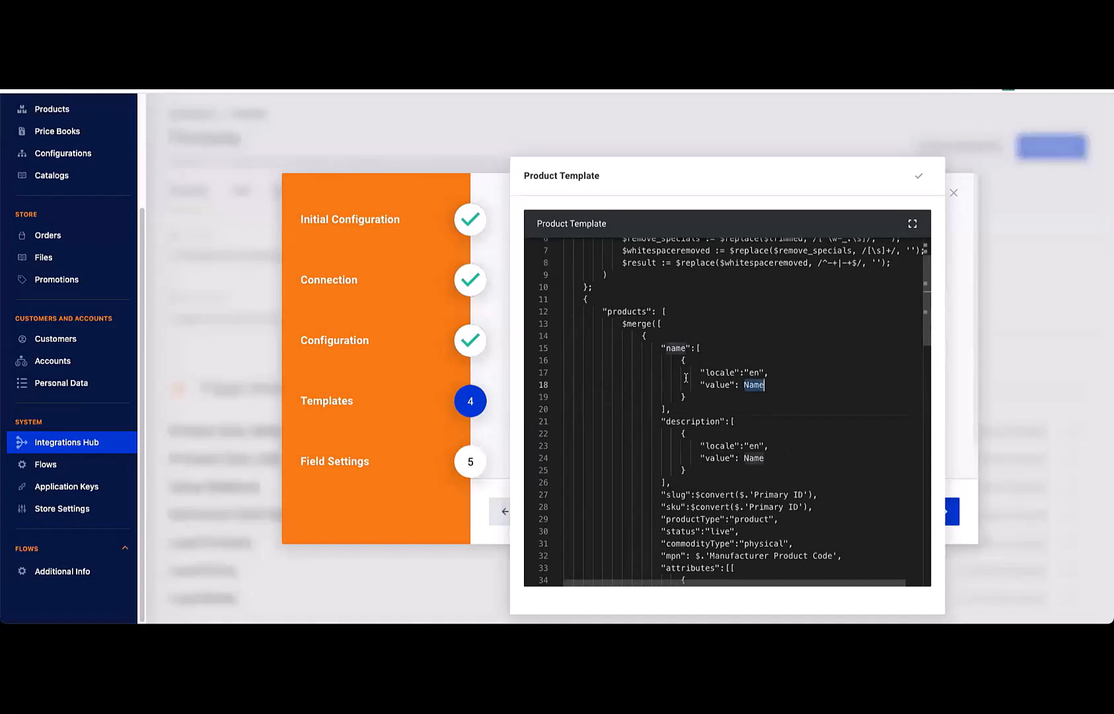
click(771, 470)
scroll(773, 479, down, 3)
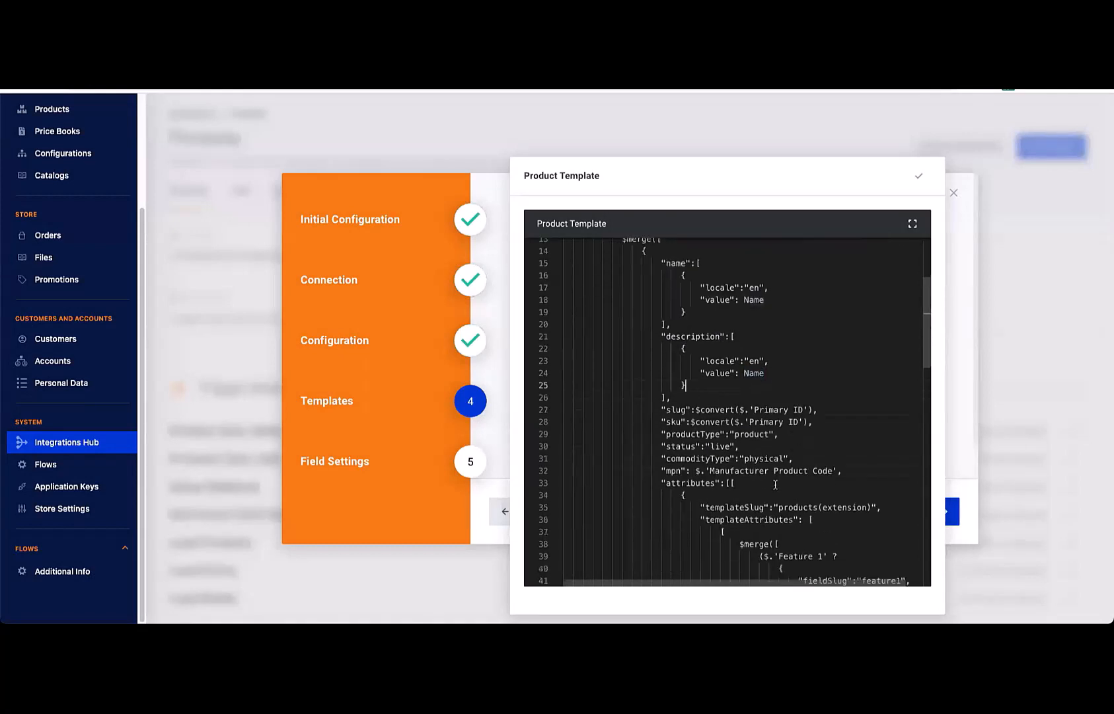
scroll(776, 484, down, 5)
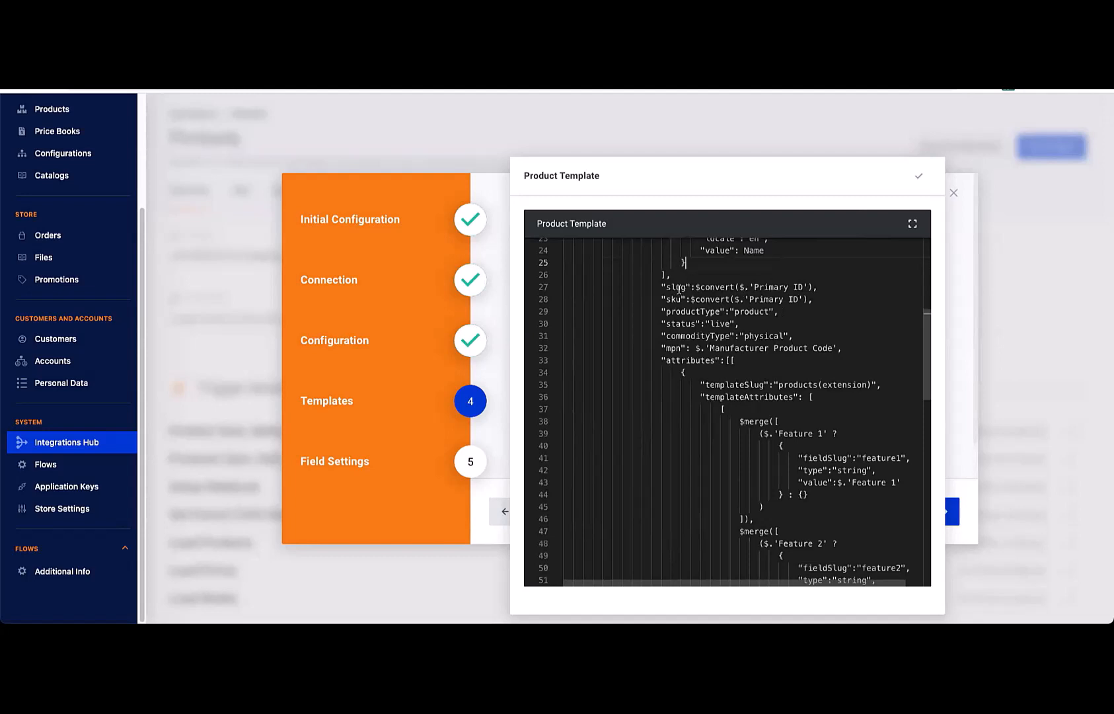
double_click(726, 300)
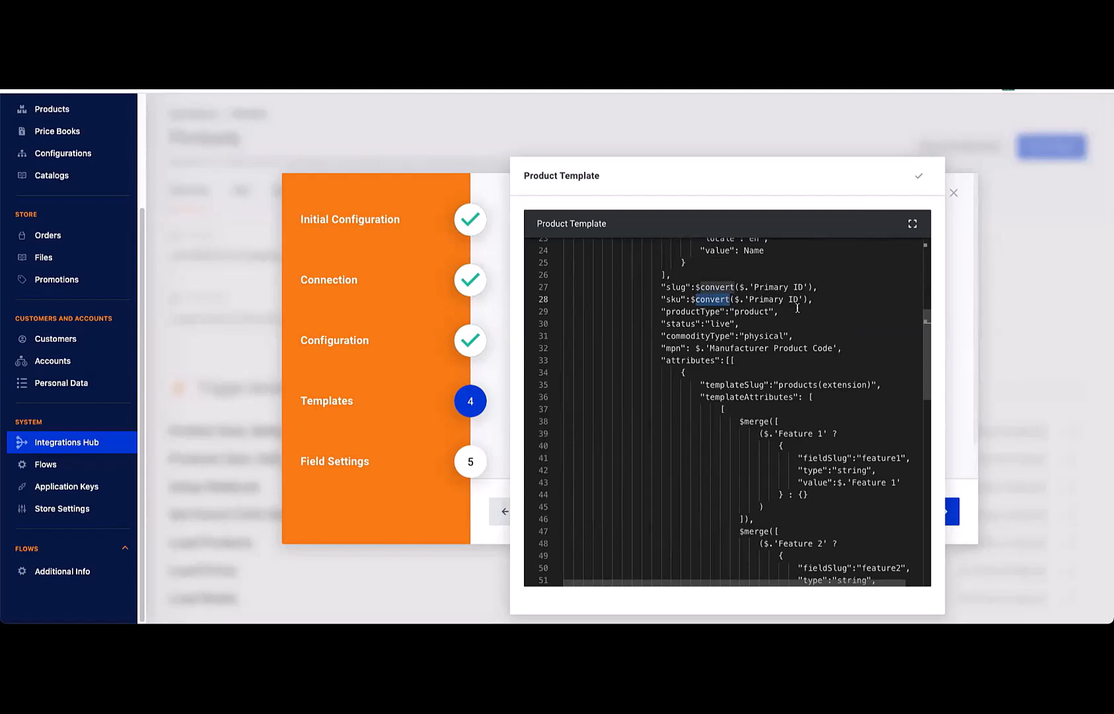
scroll(809, 319, up, 5)
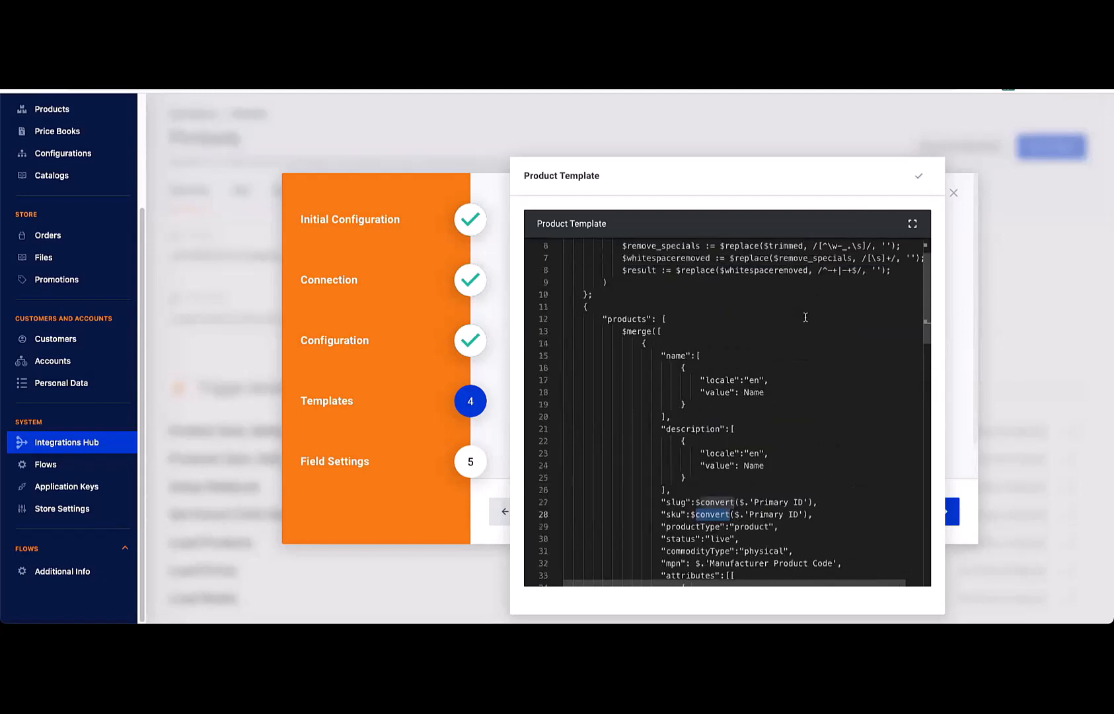
scroll(780, 375, down, 5)
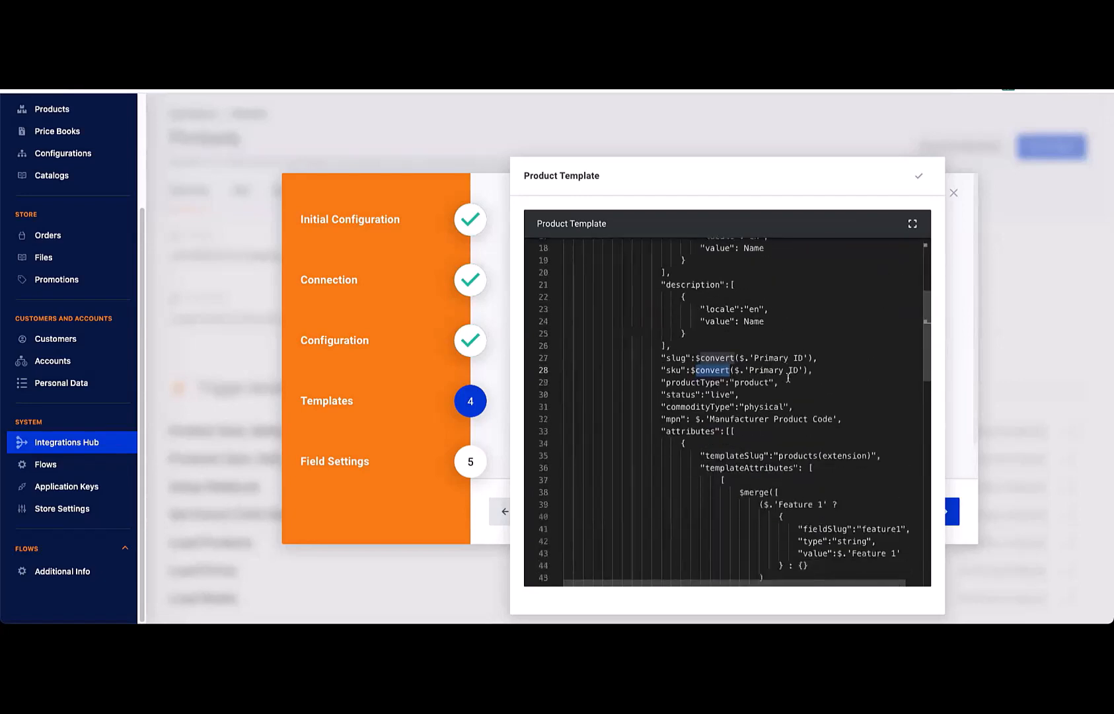
scroll(826, 380, down, 1)
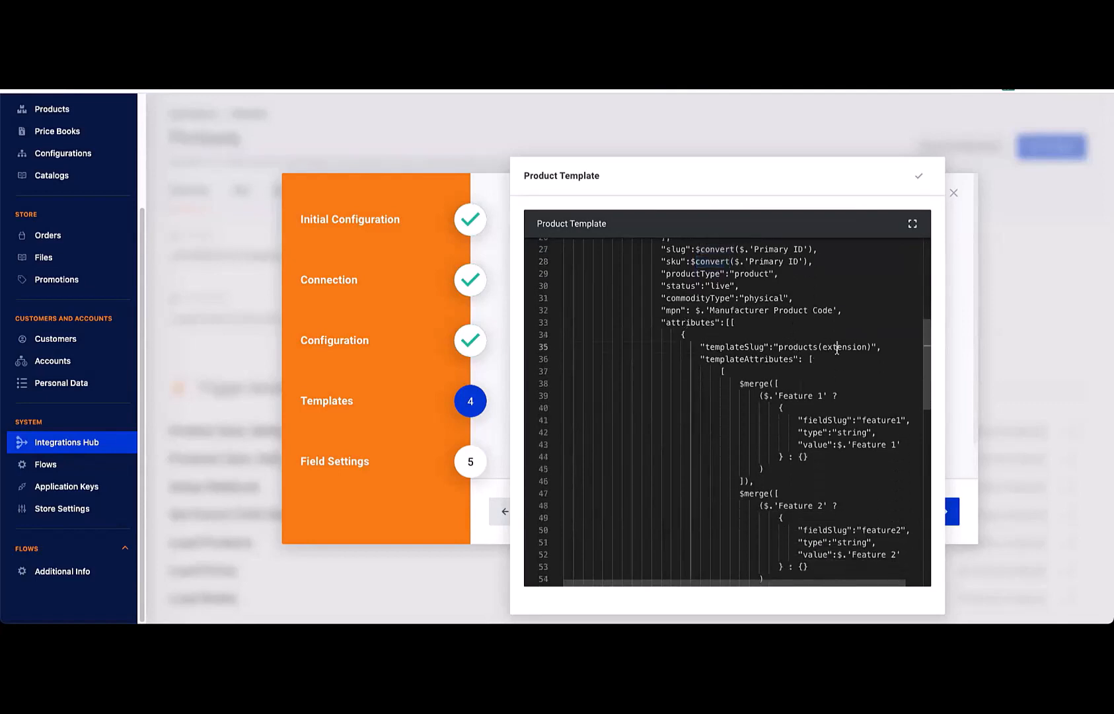
double_click(835, 347)
text(additional-info)
Rename the feature1 and feature2 slugs to feature-1 and feature-2
click(837, 408)
scroll(803, 358, down, 1)
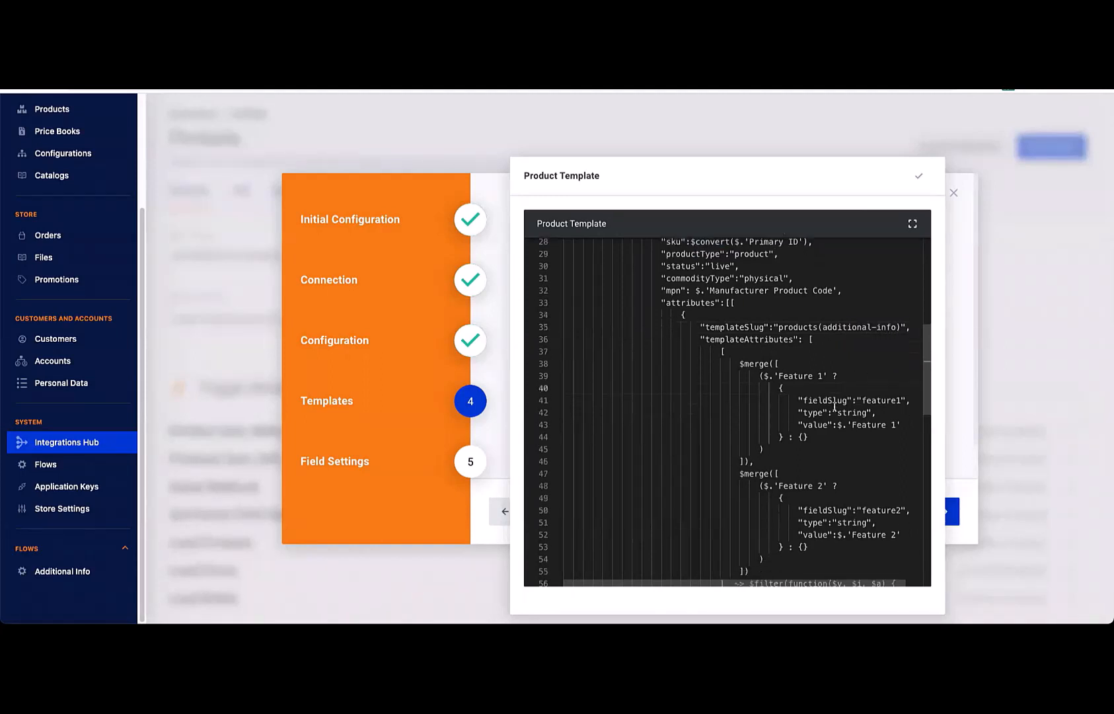
click(892, 381)
text(-)
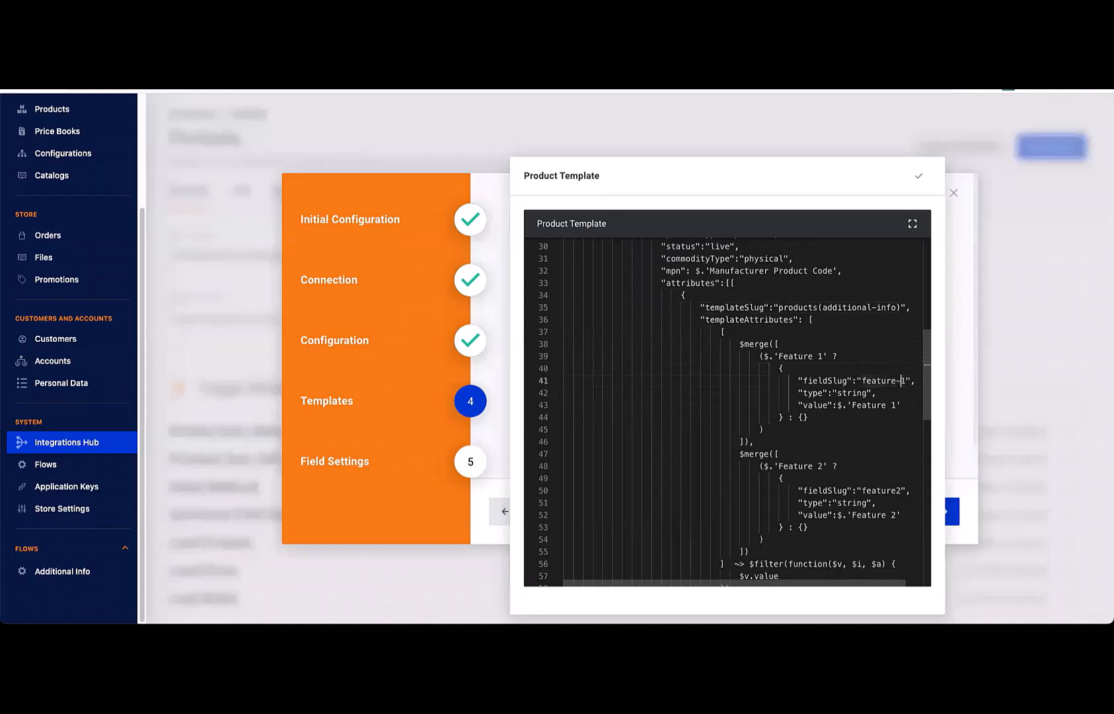
drag(862, 382, 904, 381)
click(898, 489)
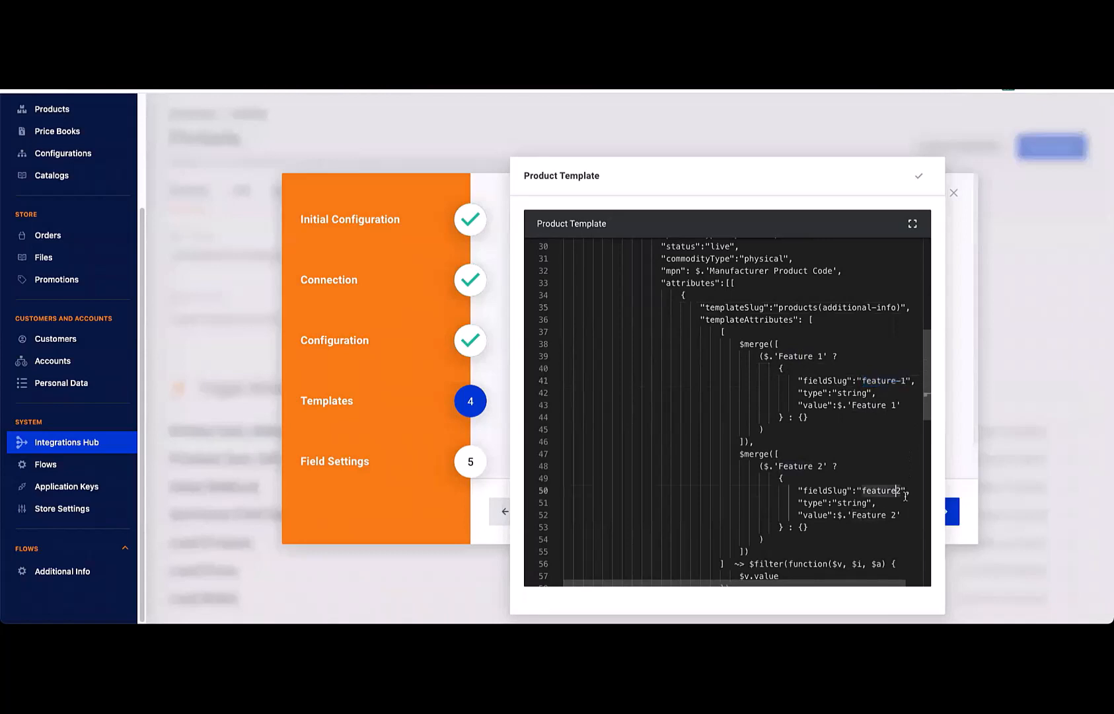
text(-)
Duplicate the Feature 2 $merge block and change its name, slug and value to Feature 3 / feature-3
scroll(852, 480, down, 1)
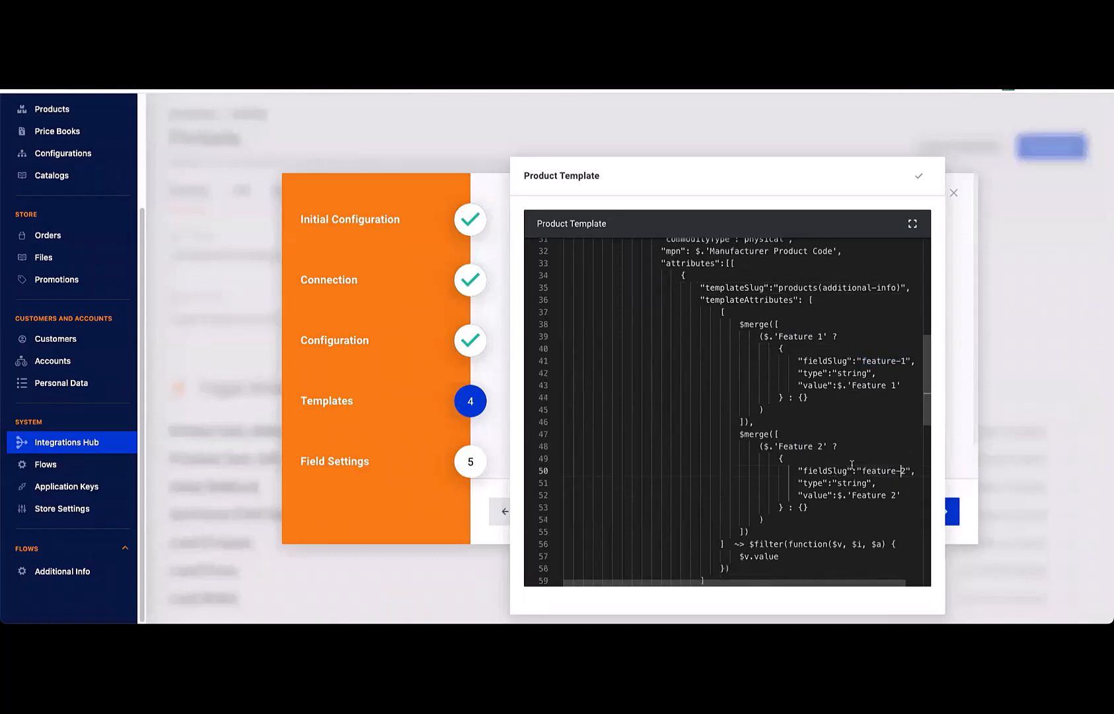
scroll(780, 423, down, 1)
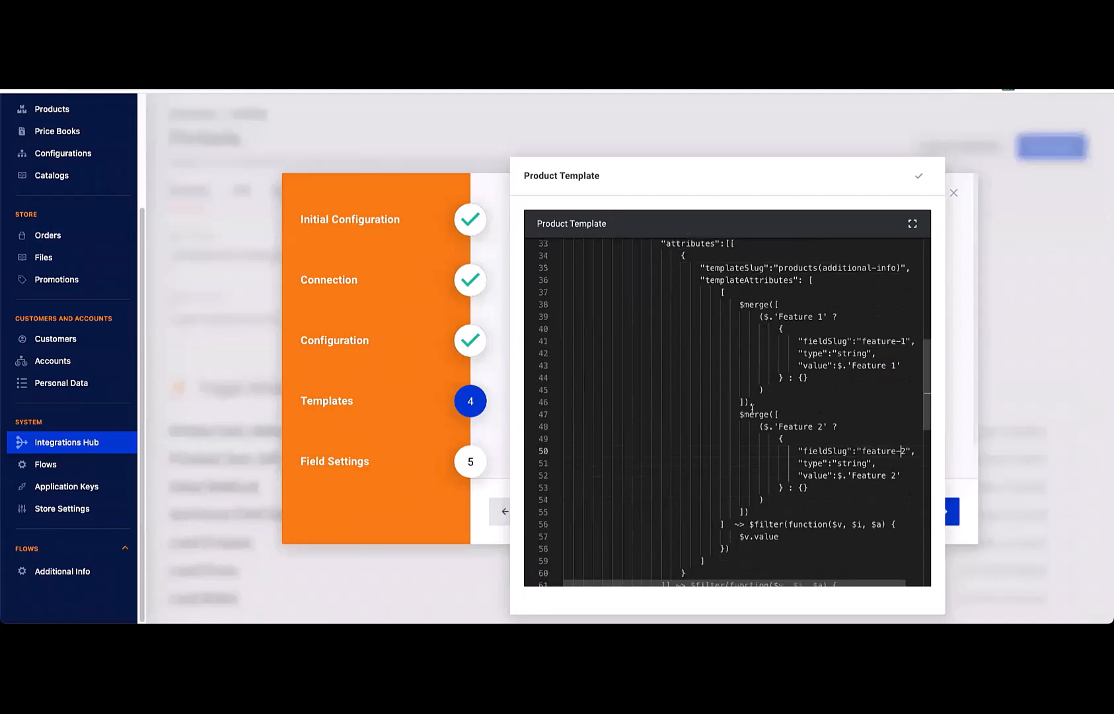
drag(753, 408, 753, 512)
key(ctrl+c)
click(773, 511)
key(ctrl+v)
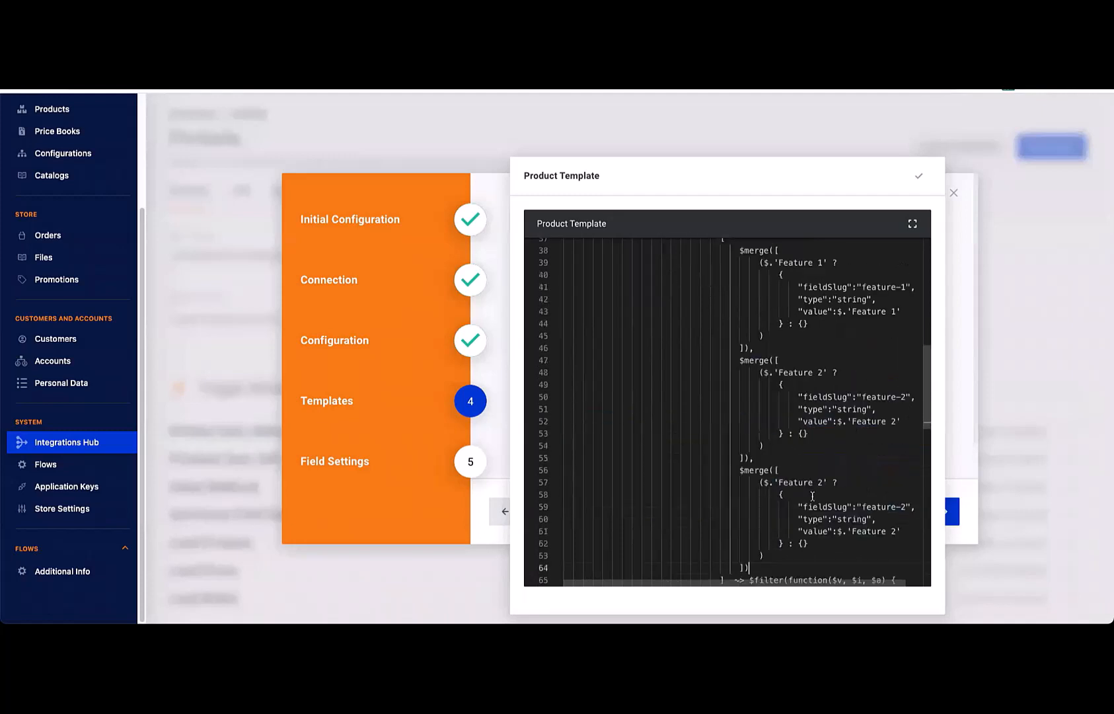
click(822, 483)
key(BackSpace)
text(4)
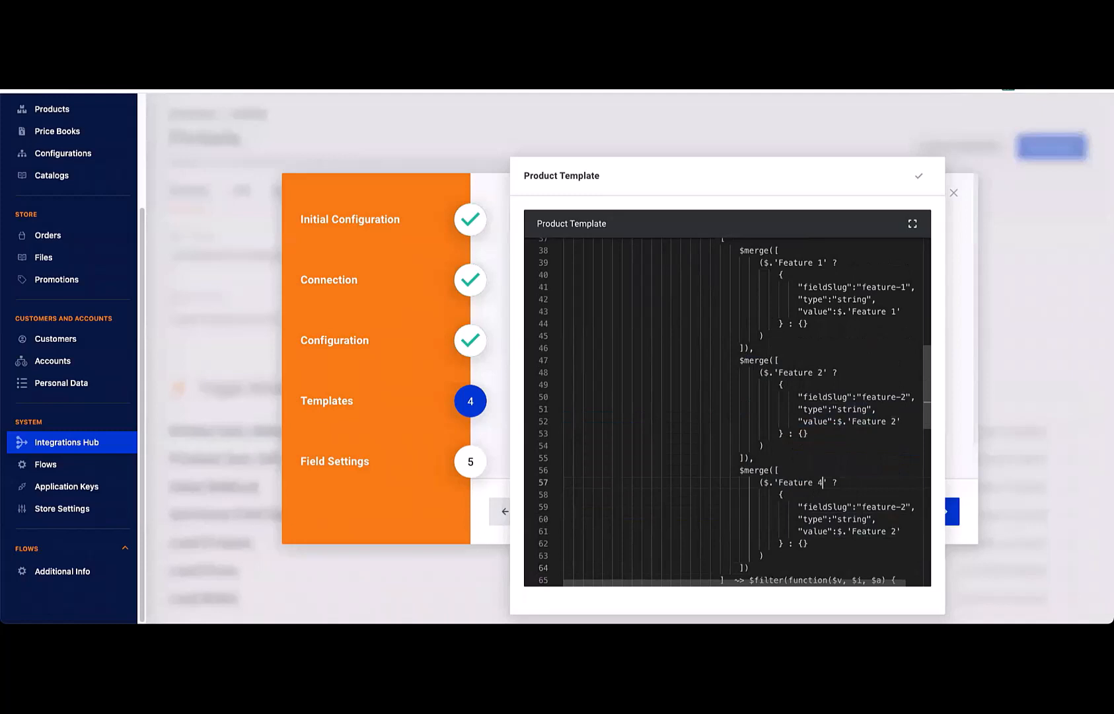
click(903, 507)
key(BackSpace)
text(3)
click(897, 532)
key(BackSpace)
Check the Images references, then save and close the product template
scroll(860, 489, down, 3)
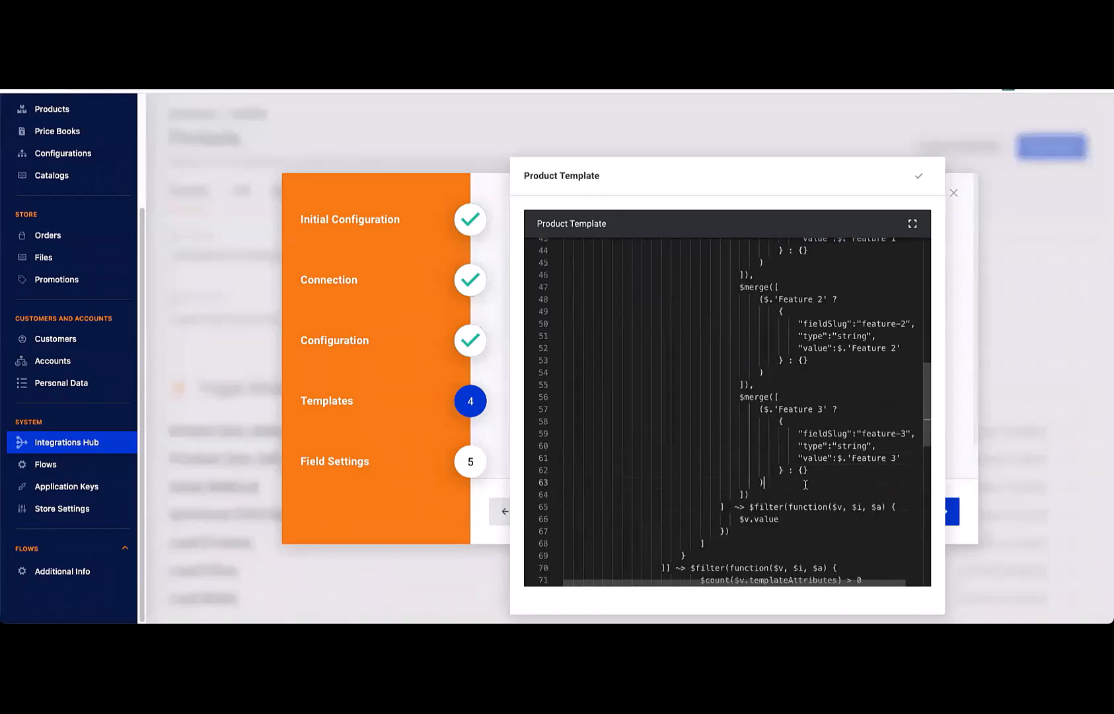
click(762, 460)
scroll(761, 453, down, 4)
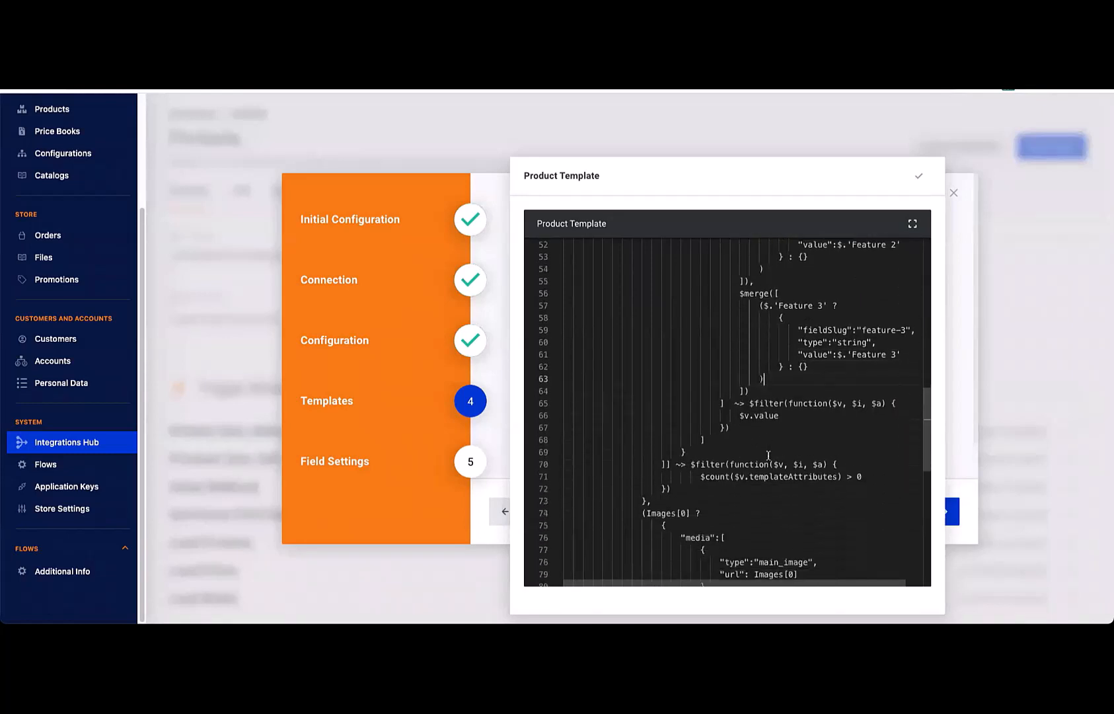
double_click(666, 475)
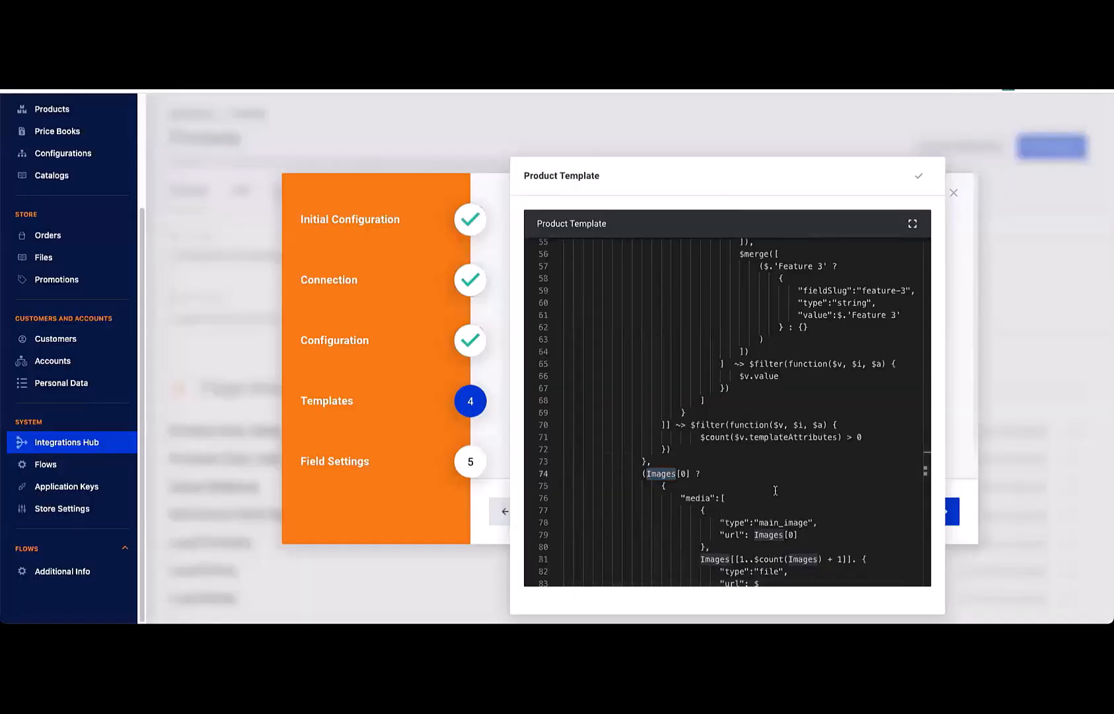
scroll(839, 328, down, 5)
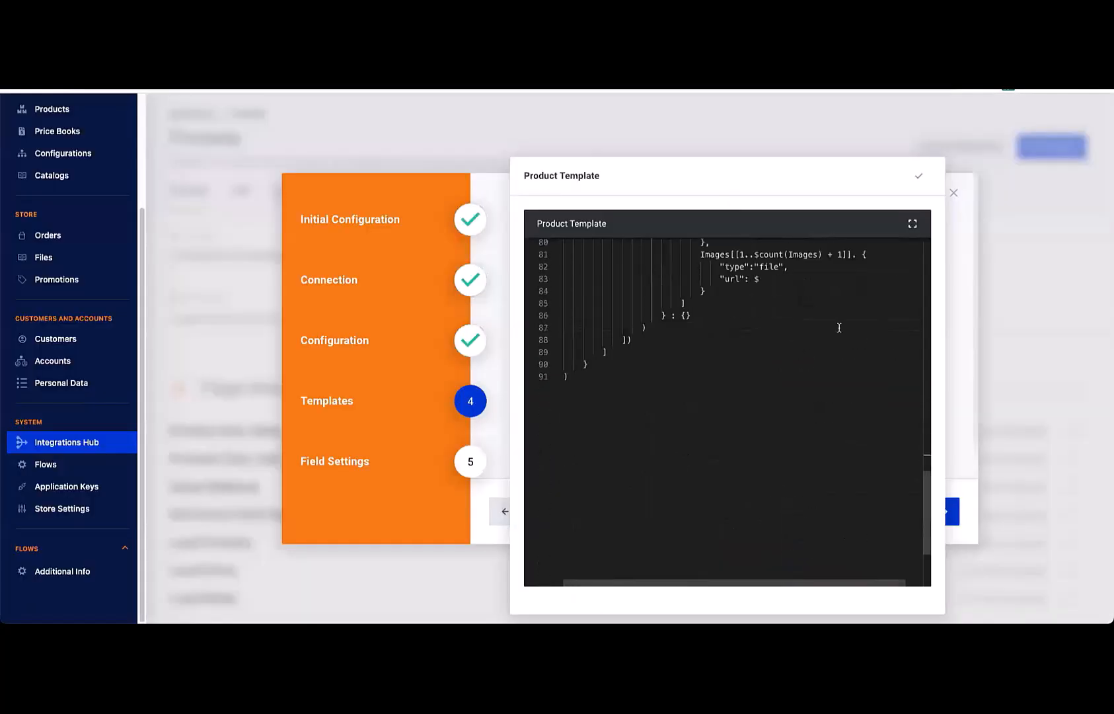
click(919, 175)
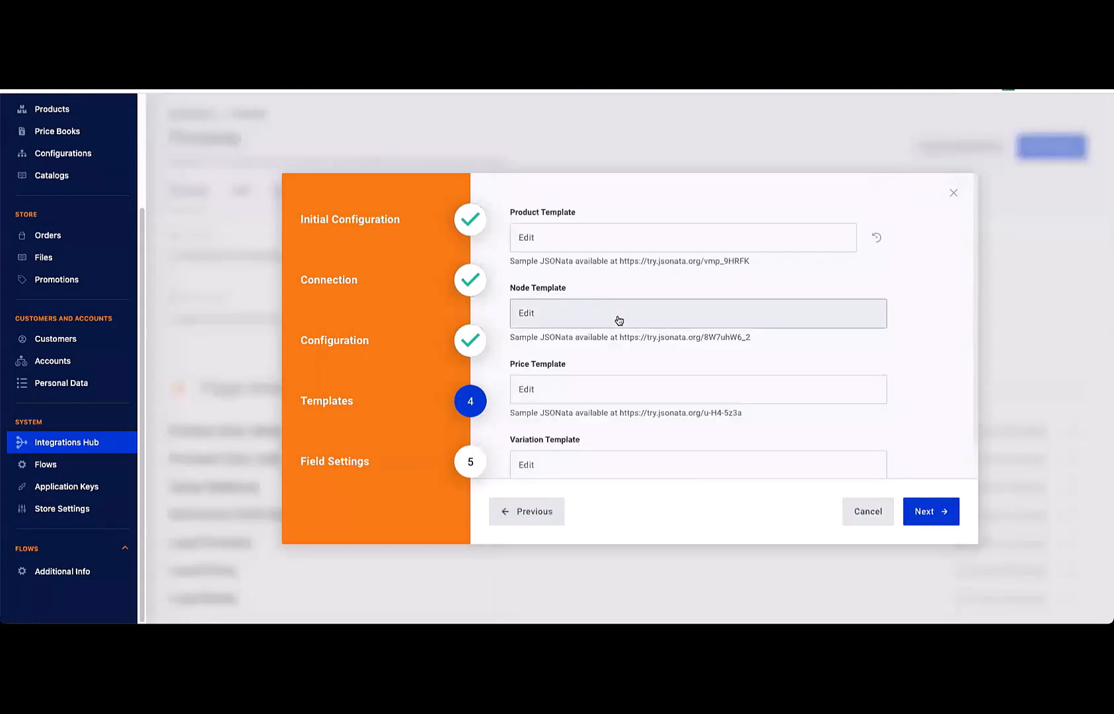
Change the node template's hierarchySlug prefix from uk to default, giving default-hierarchy, and save it
click(620, 320)
scroll(720, 394, down, 3)
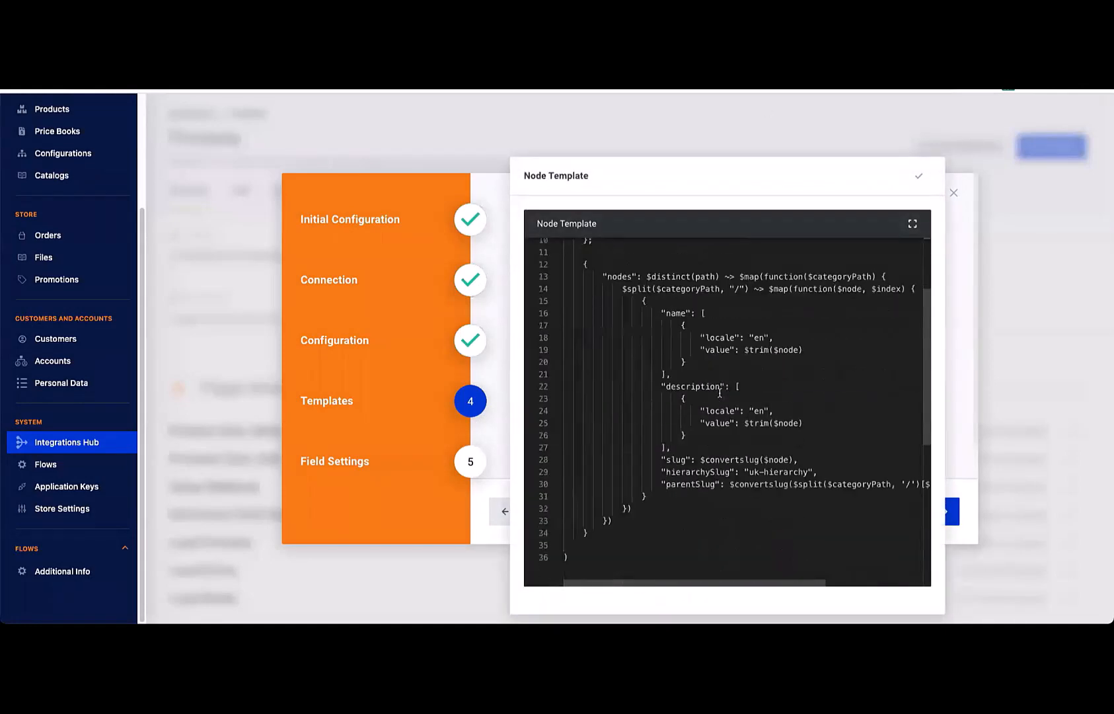
scroll(719, 394, down, 1)
double_click(758, 453)
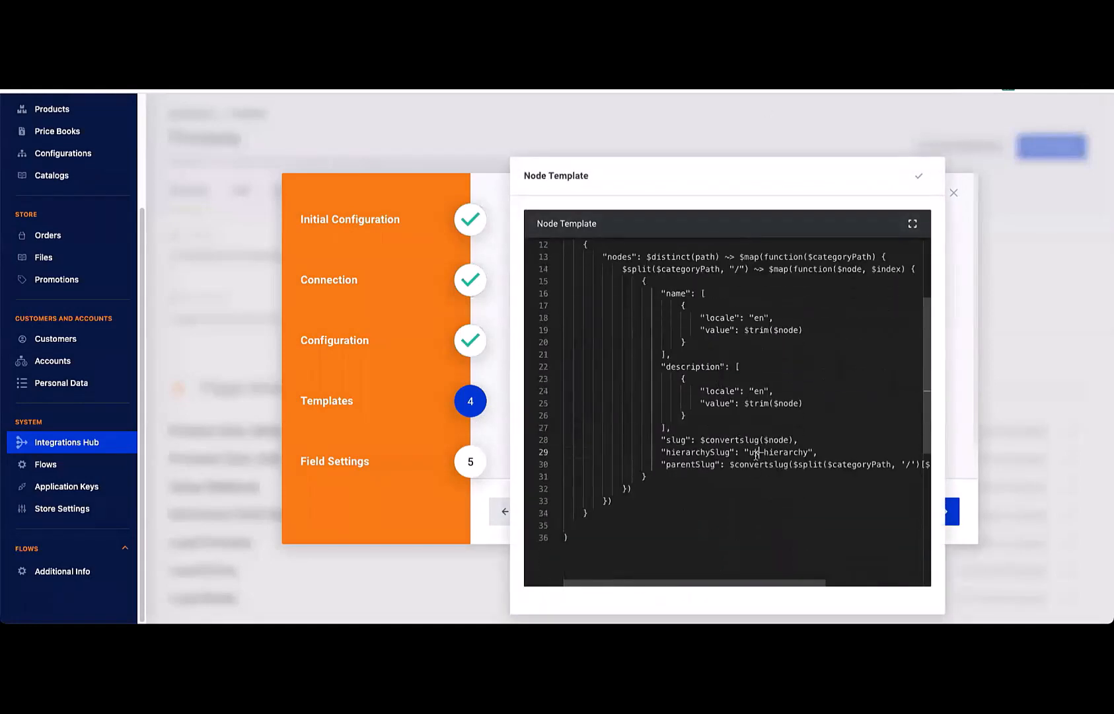
text(default)
click(918, 176)
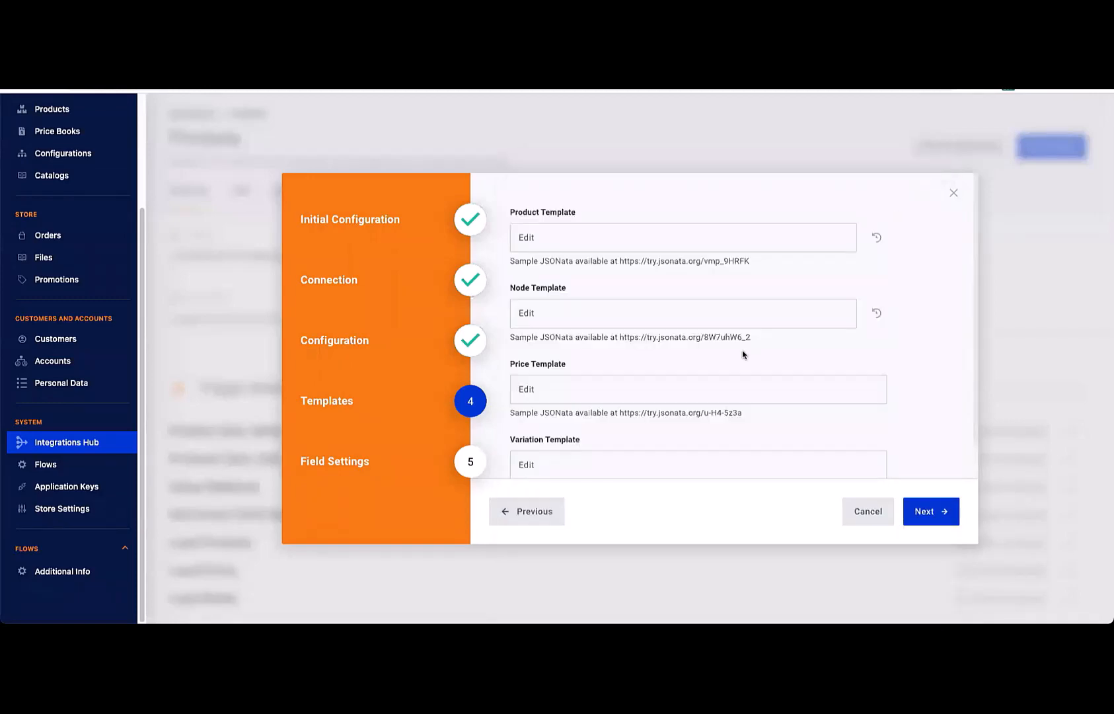
click(643, 401)
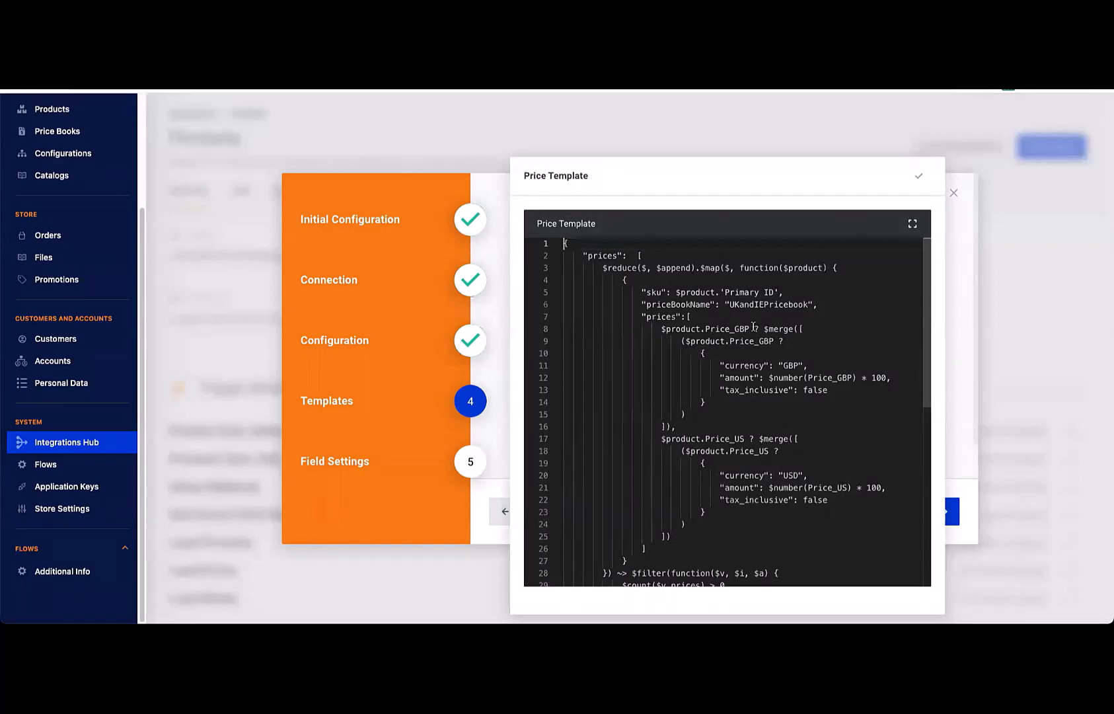
Replace UKandIEPricebook with DefaultPricebook, check the Price_GBP and Price_US references, and save
double_click(763, 305)
text(Default)
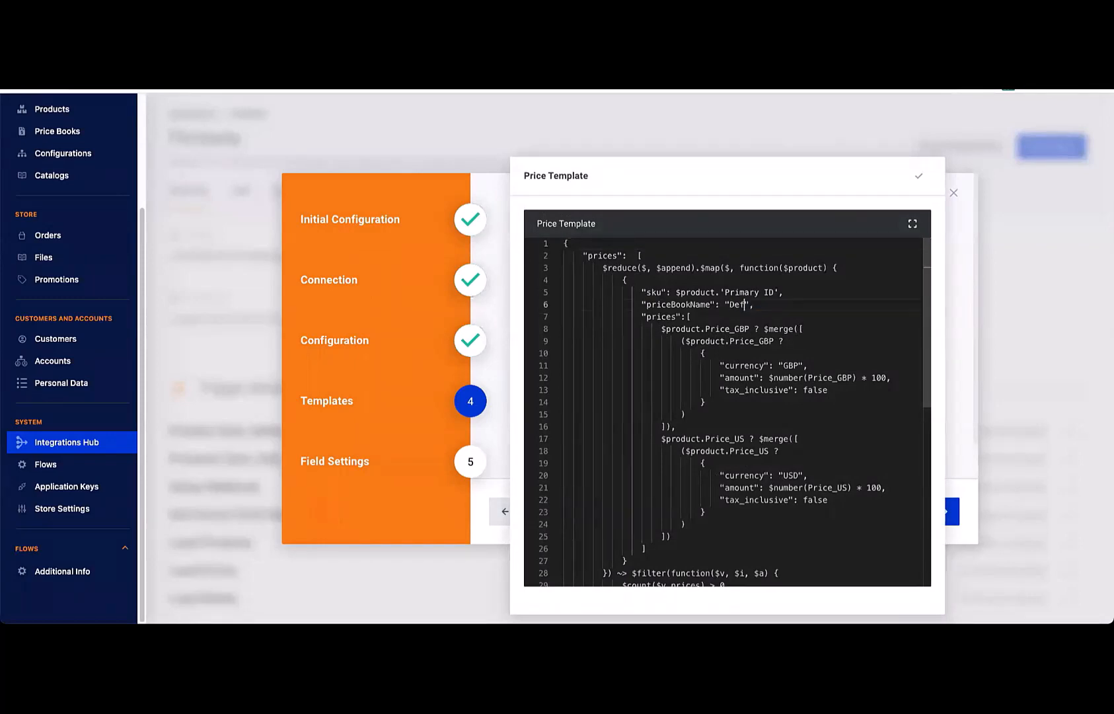
text(Pricebook)
double_click(764, 343)
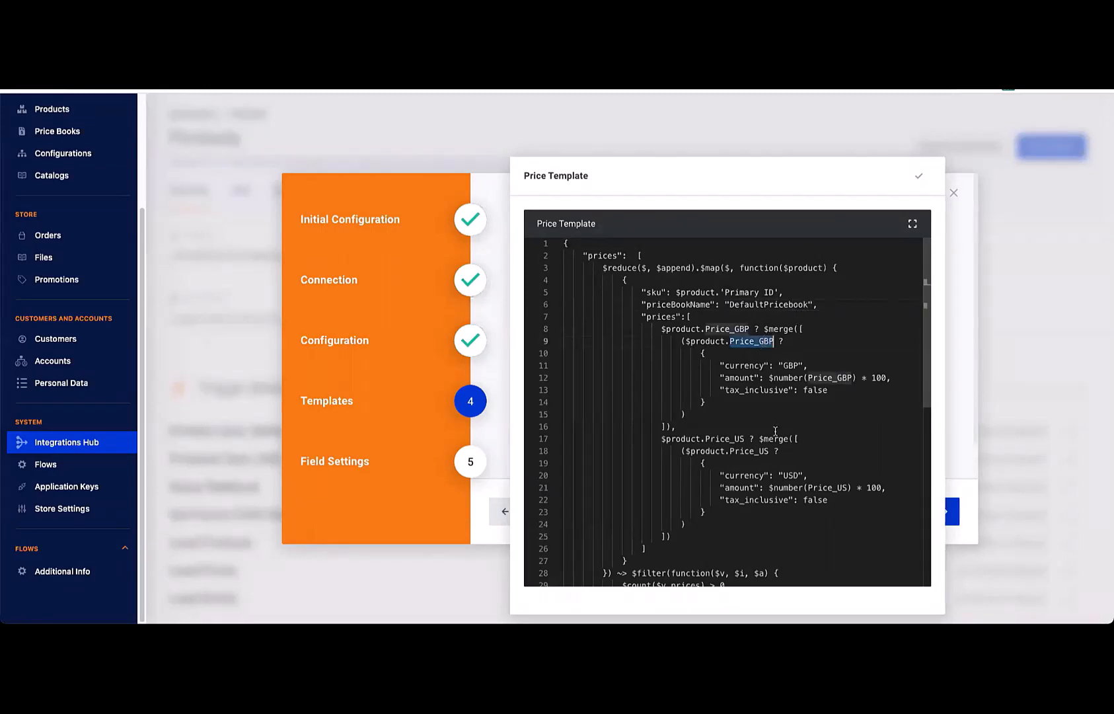
double_click(755, 451)
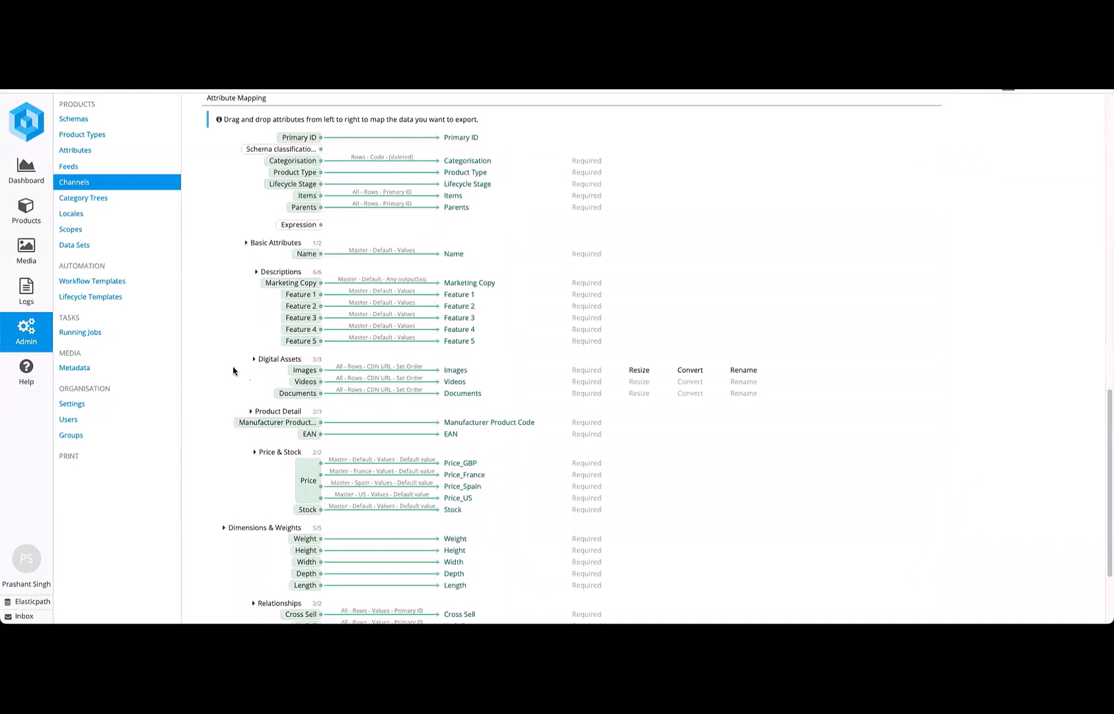
scroll(230, 413, down, 1)
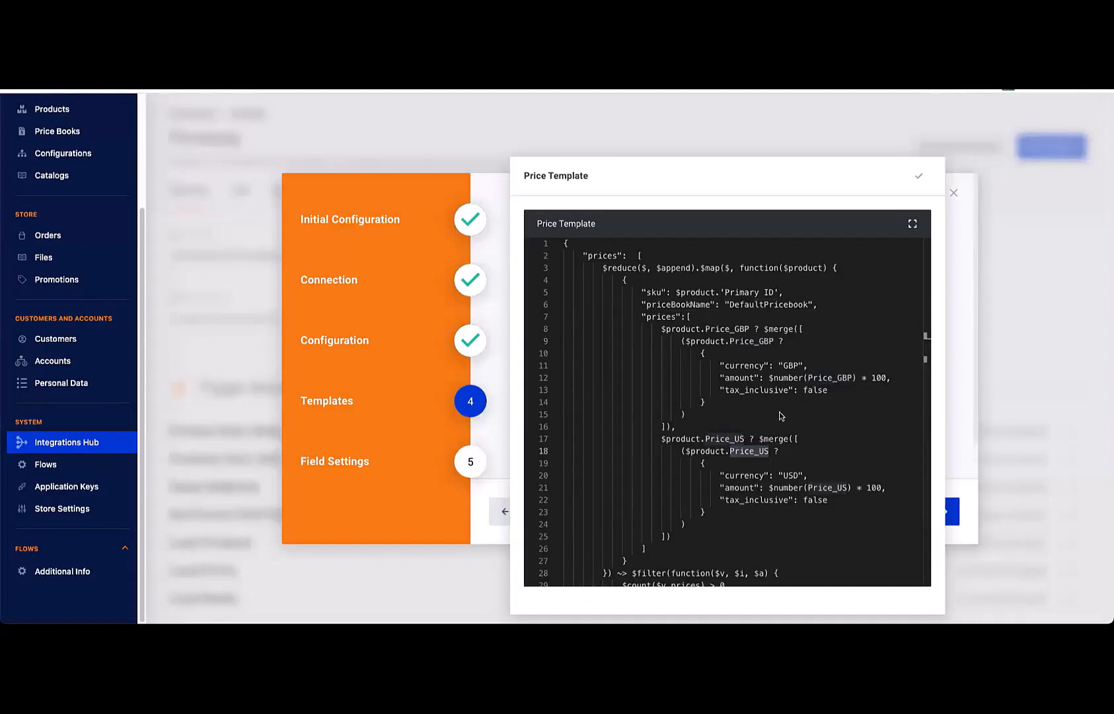
click(781, 415)
scroll(771, 420, down, 3)
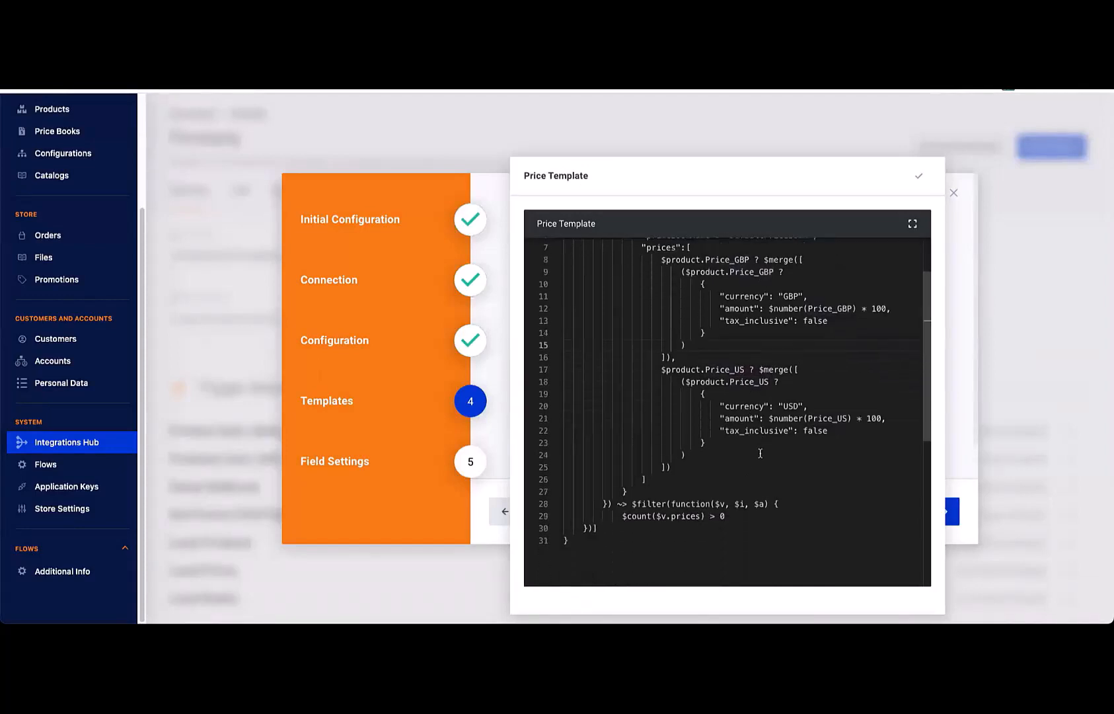
click(919, 178)
scroll(573, 415, down, 2)
click(624, 443)
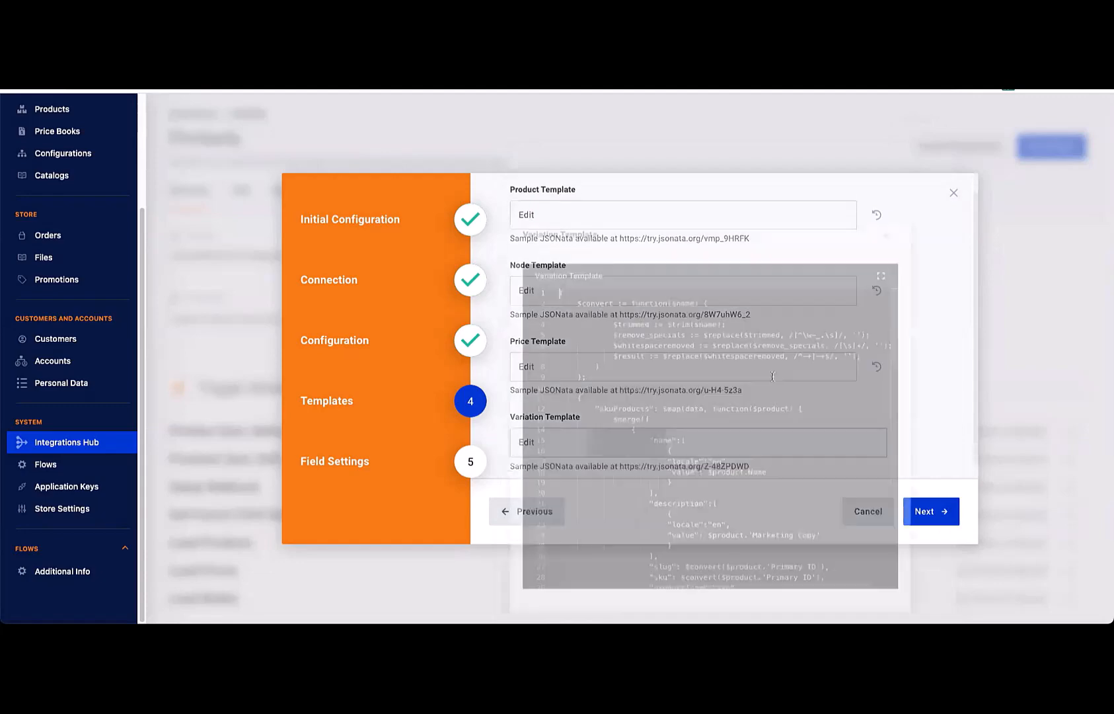
Change the variation template's templateSlug from extension to additional-info, fixing a typo
scroll(797, 400, down, 9)
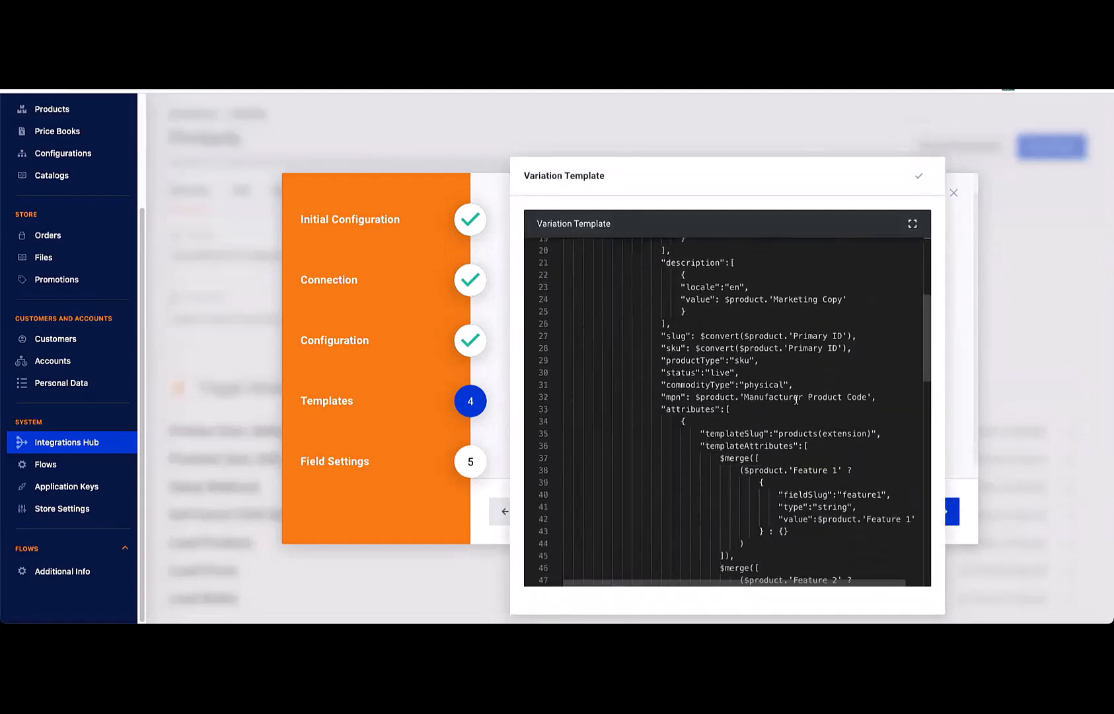
double_click(838, 434)
text(additional-infpo)
key(BackSpace)
key(BackSpace)
text(o)
scroll(829, 426, down, 2)
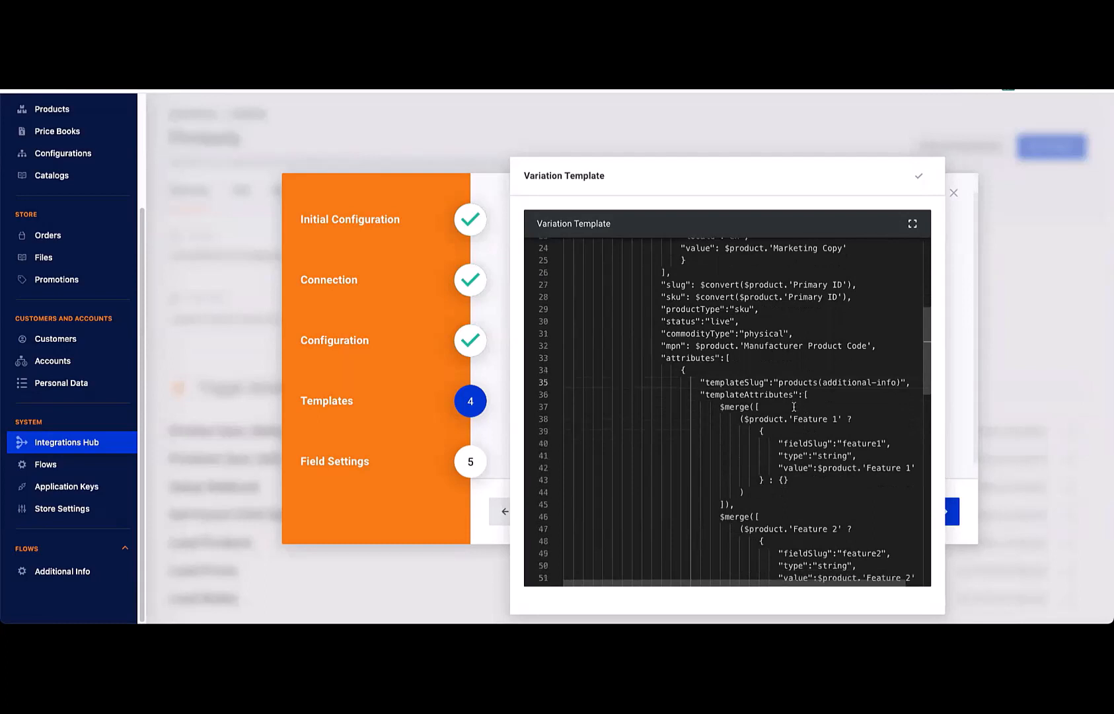
scroll(716, 344, down, 6)
scroll(811, 360, up, 3)
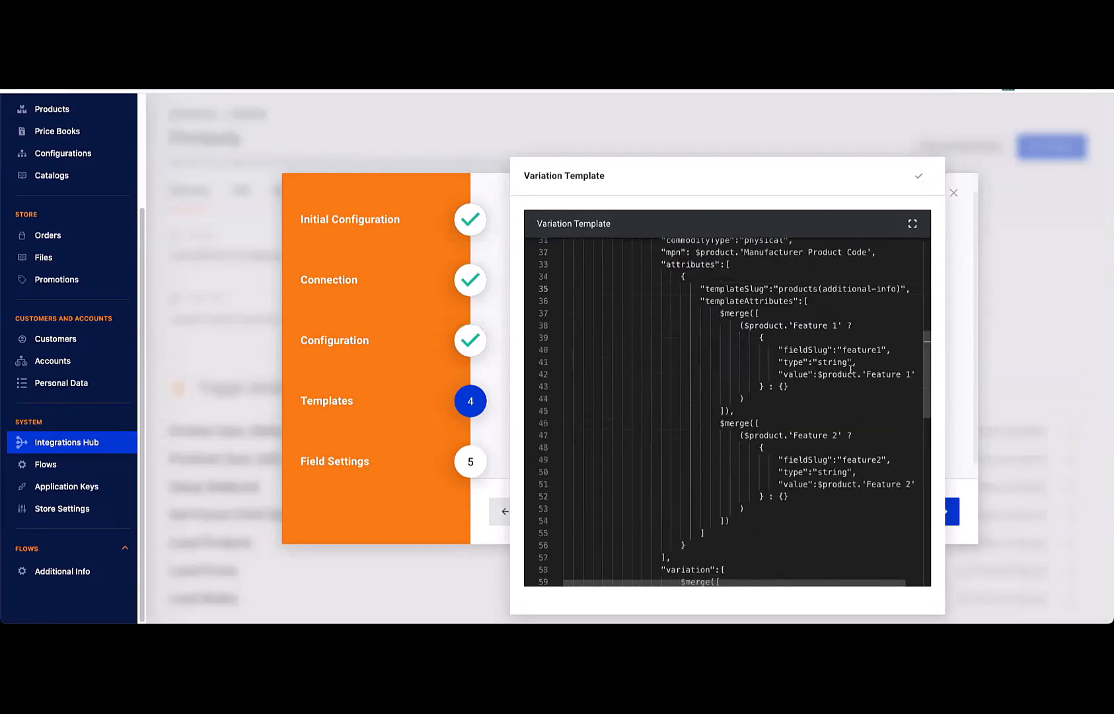
Hyphenate the slugs to feature-1 and feature-2
click(878, 350)
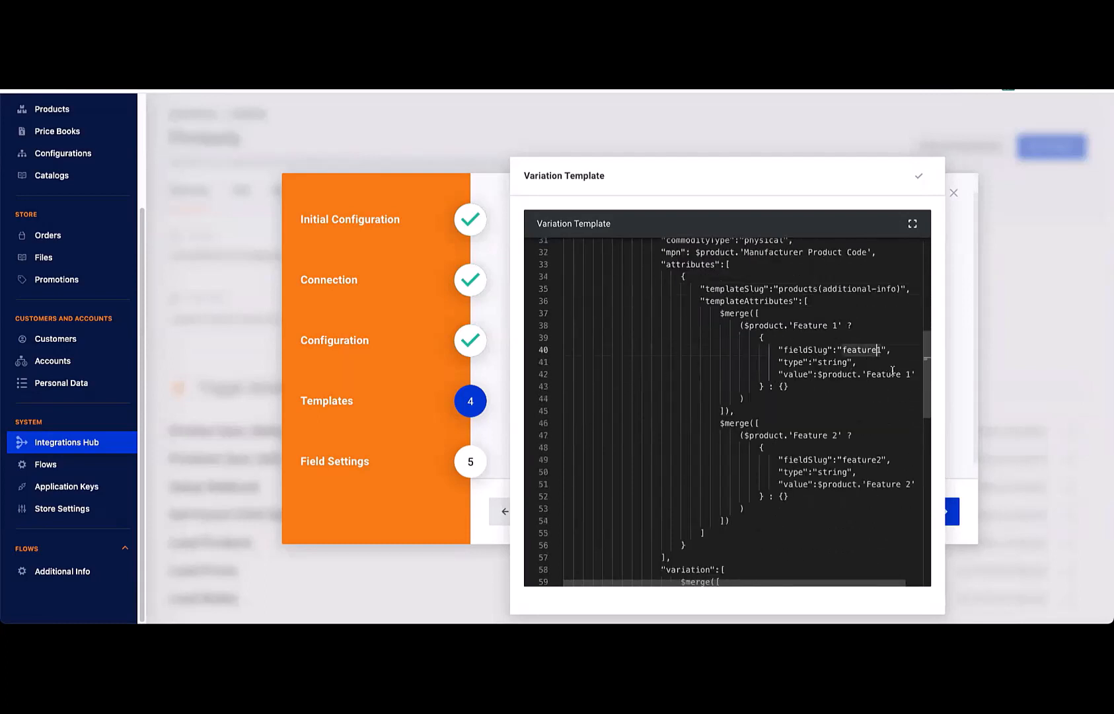
text(-)
click(879, 460)
text(-)
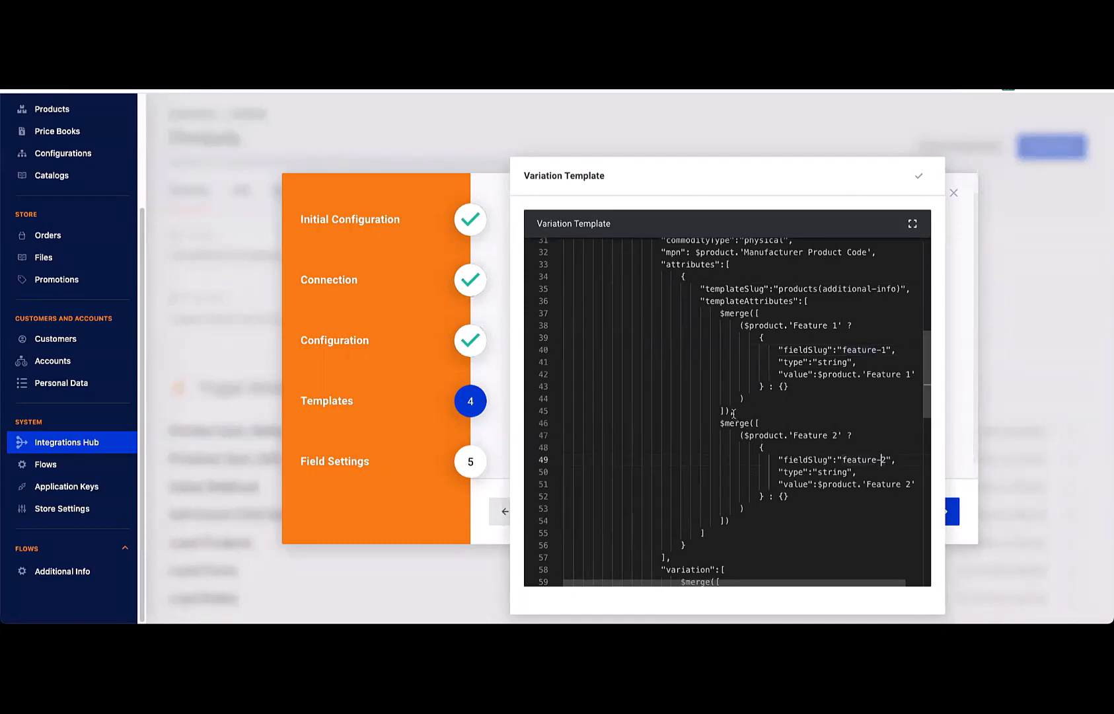
Duplicate the Feature 2 $merge block below itself to create Feature 3
drag(731, 411, 754, 522)
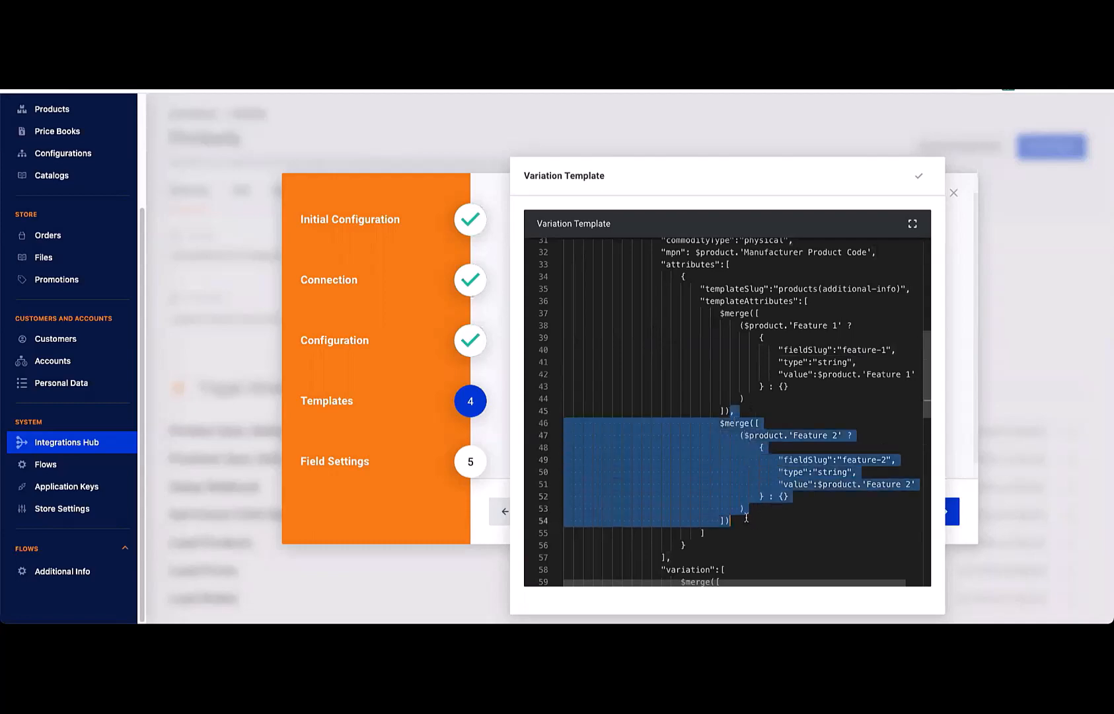
key(ctrl+c)
click(747, 518)
key(ctrl+v)
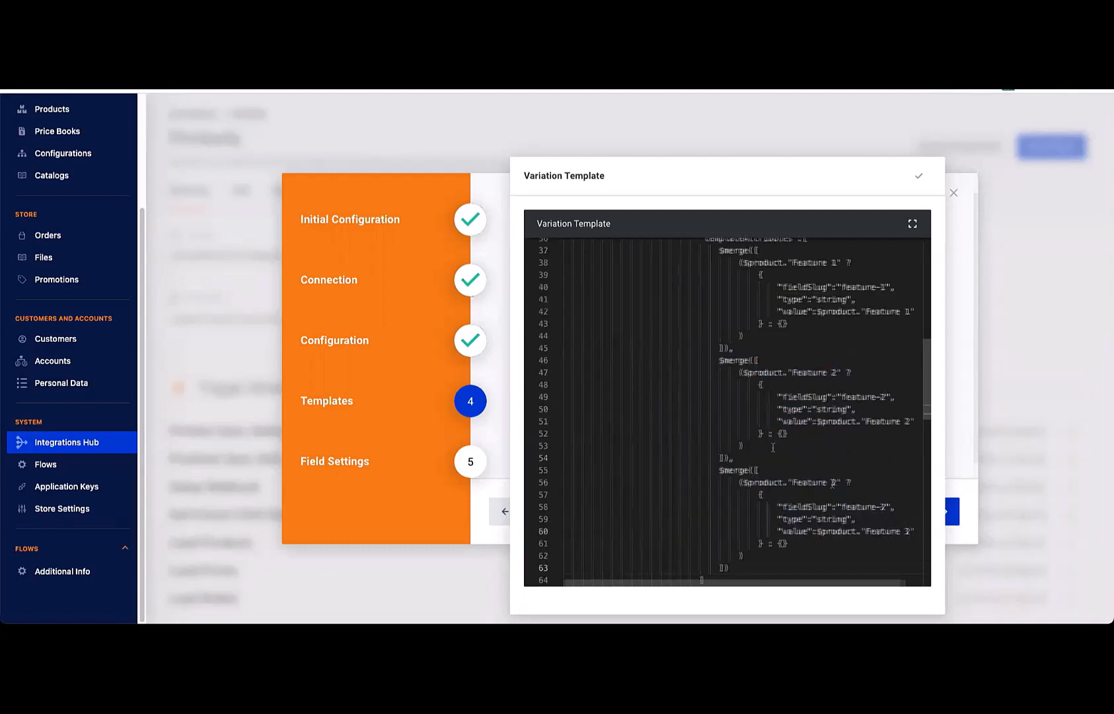
scroll(774, 447, down, 5)
scroll(794, 440, down, 1)
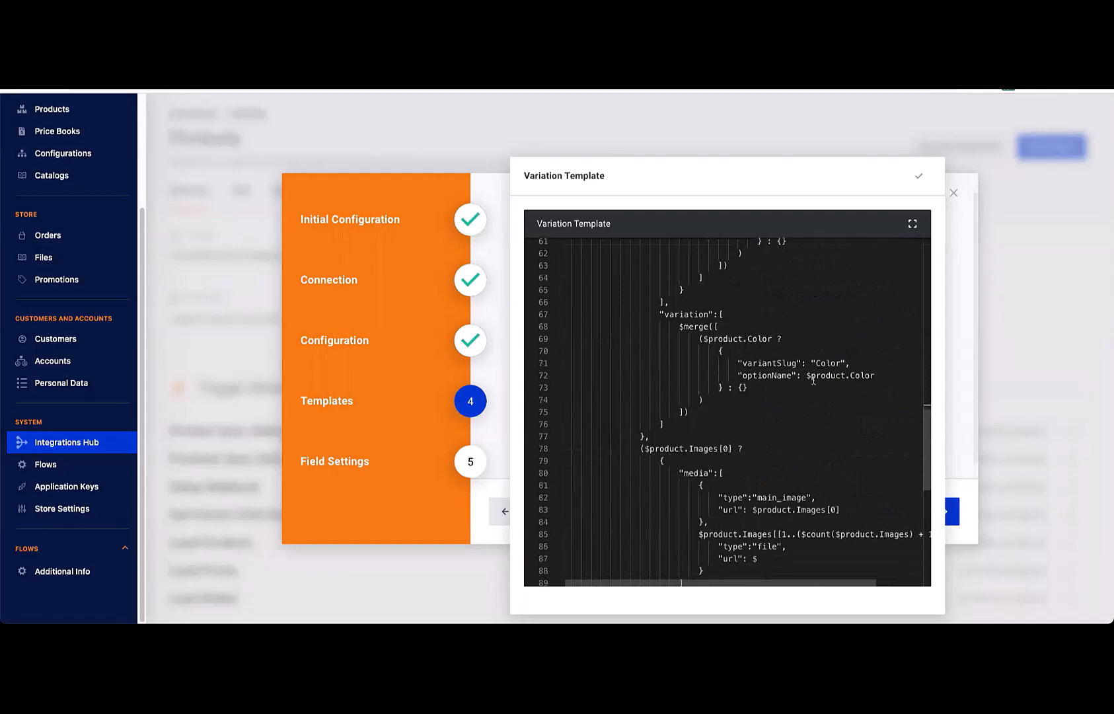
Review the variation block mapping Color to variantSlug "Color", then close the Variation Template
drag(678, 325, 733, 403)
double_click(817, 364)
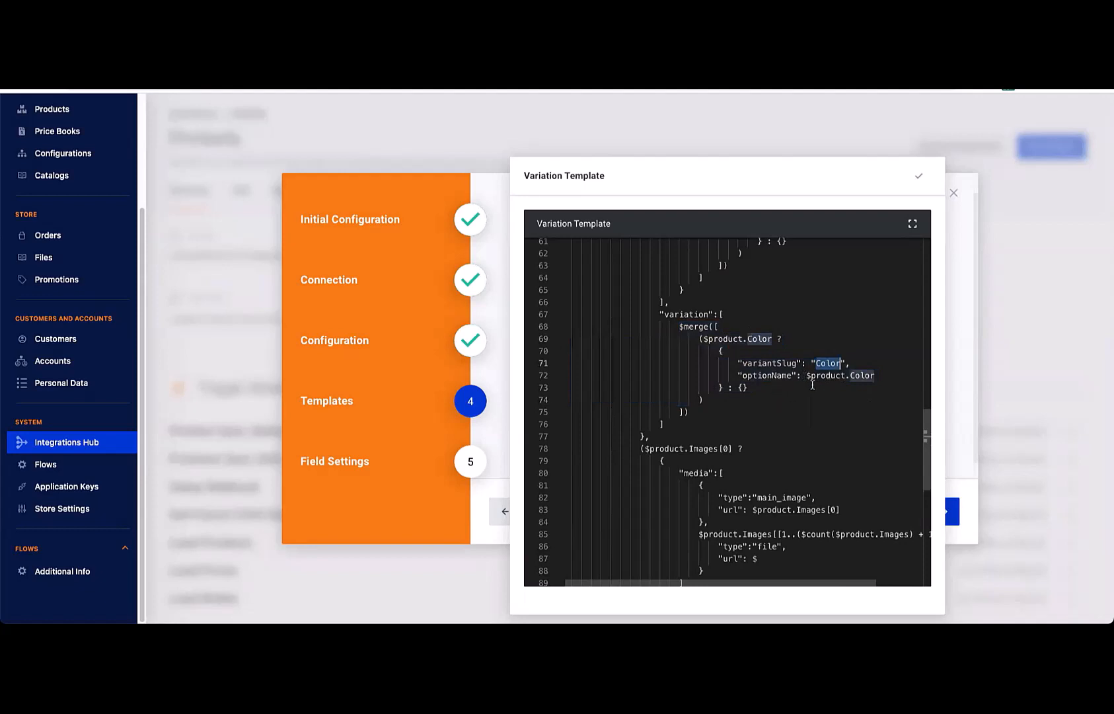
click(903, 372)
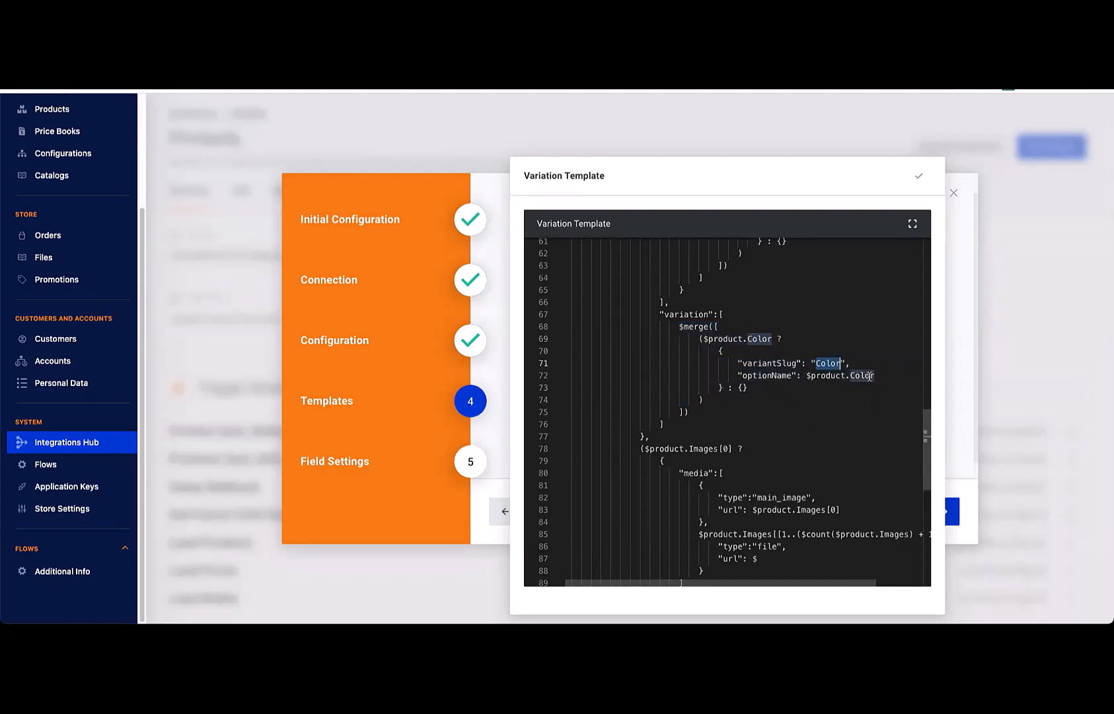
click(789, 404)
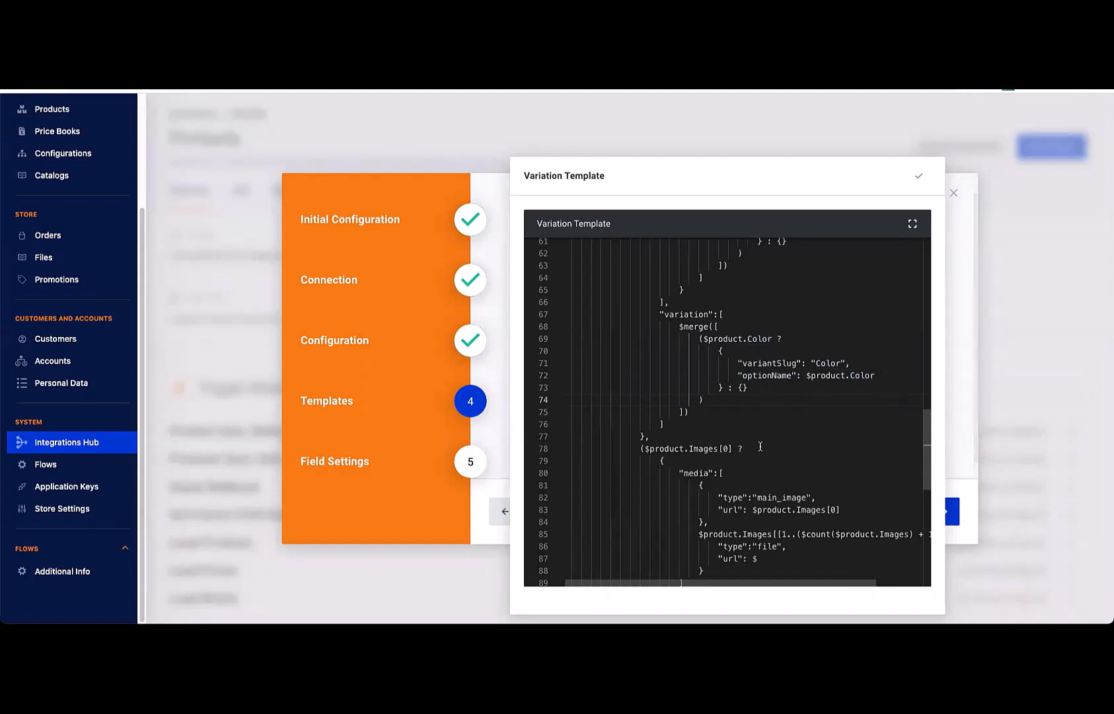
scroll(760, 447, down, 2)
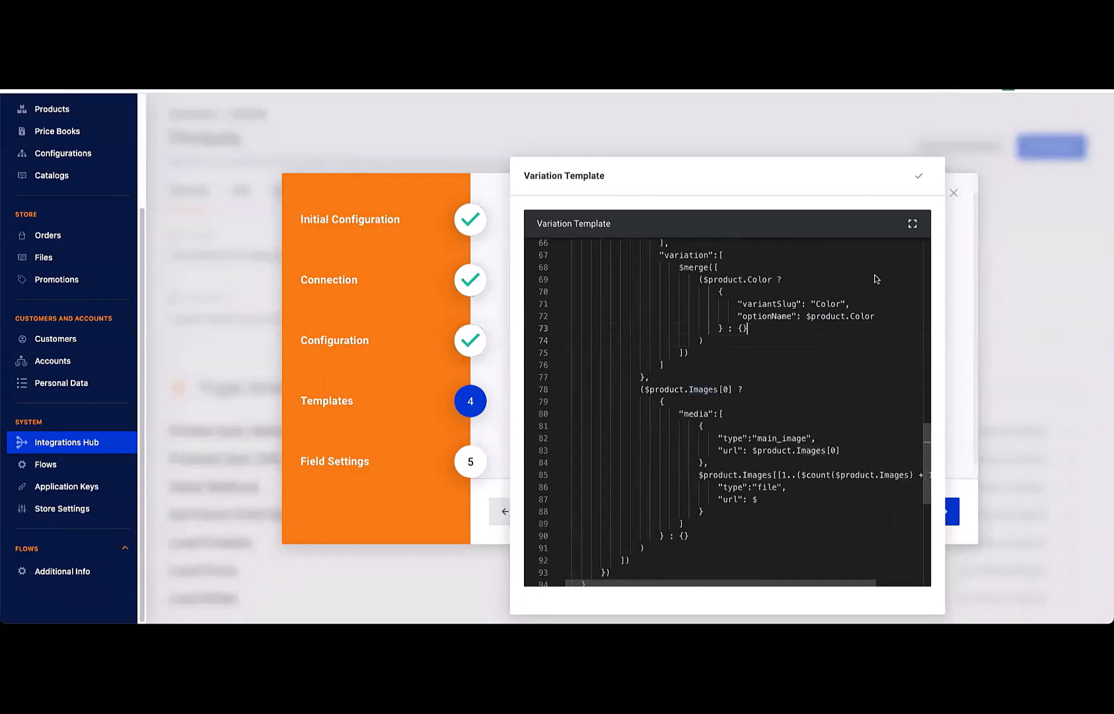
click(926, 179)
scroll(798, 387, down, 1)
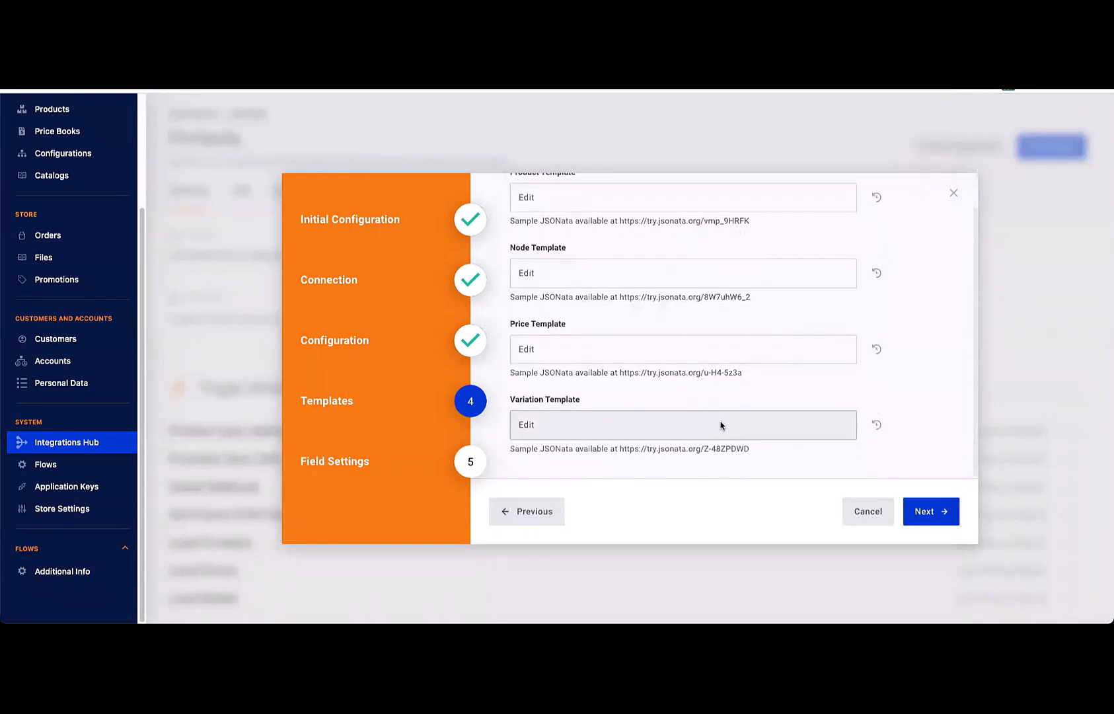
Save the templates and review the Items, Parents and Product Type field settings
click(925, 510)
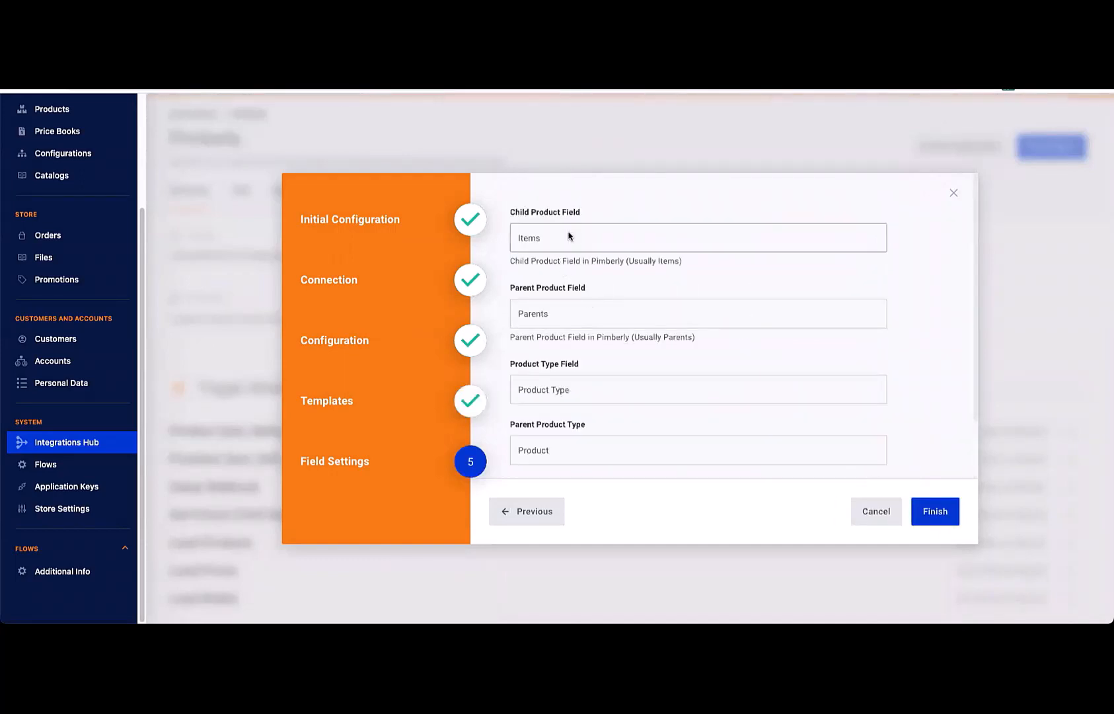
scroll(585, 406, down, 2)
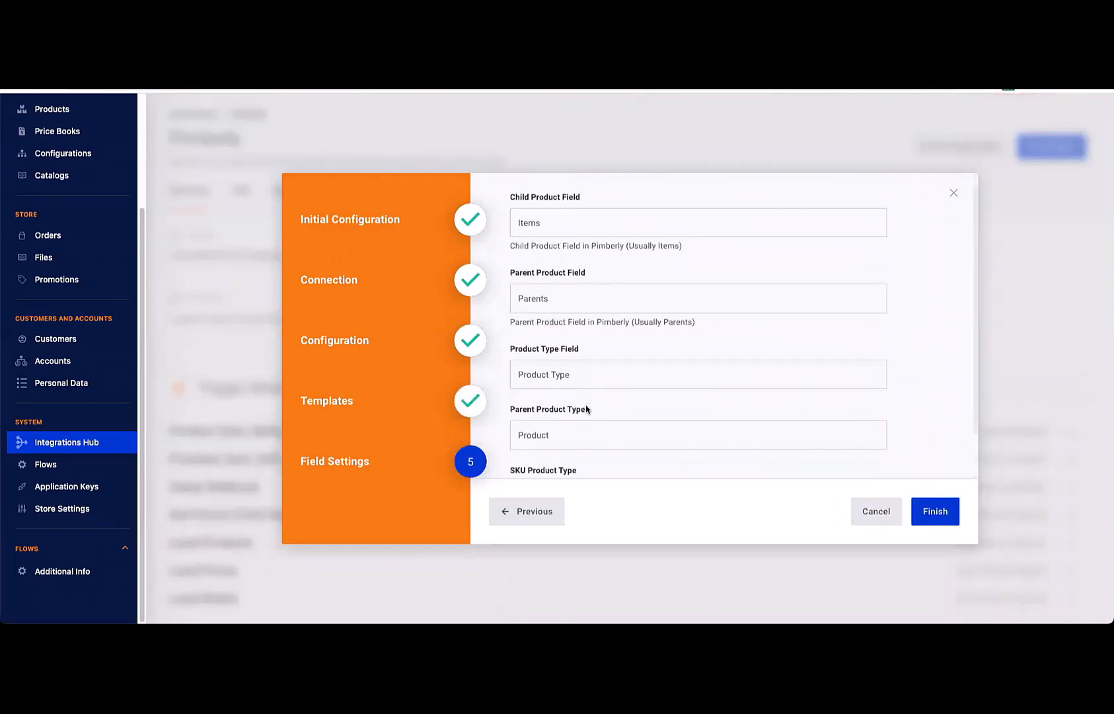
scroll(585, 409, up, 2)
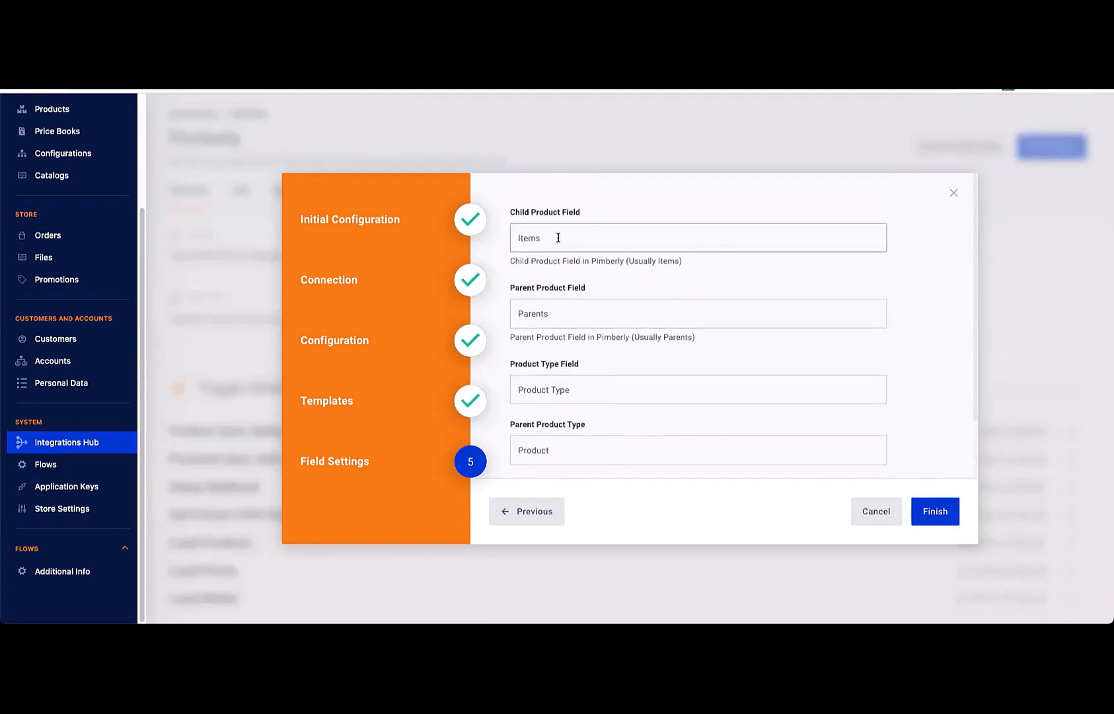
click(560, 239)
click(579, 317)
click(592, 381)
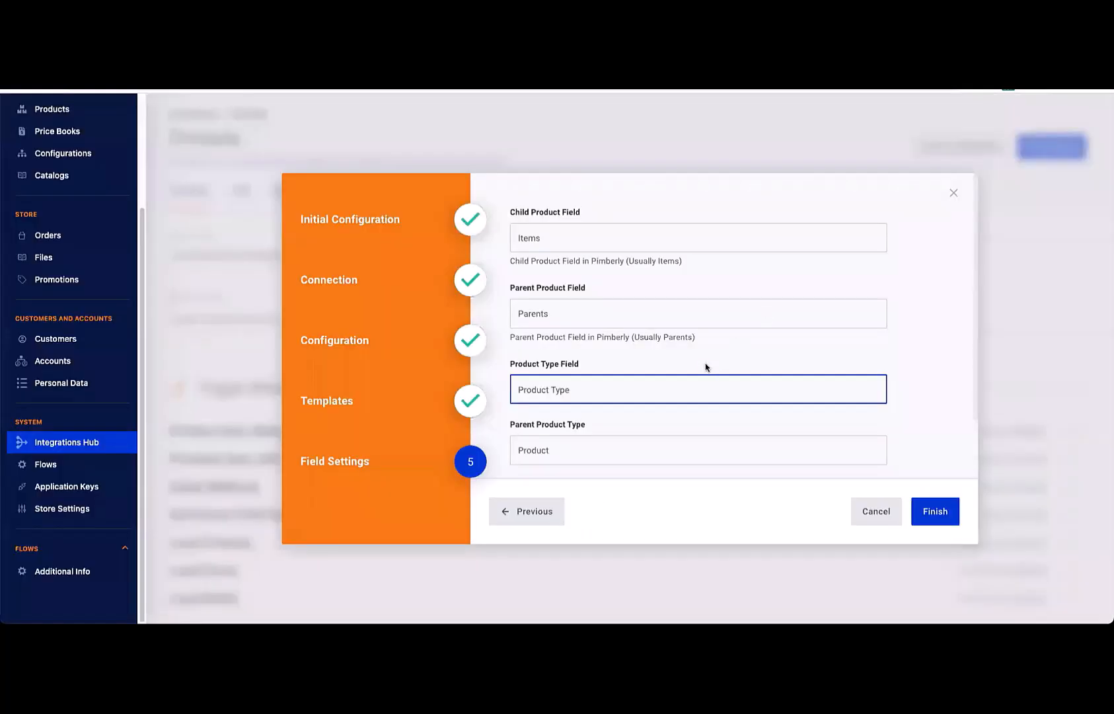
scroll(717, 397, down, 1)
scroll(709, 404, down, 1)
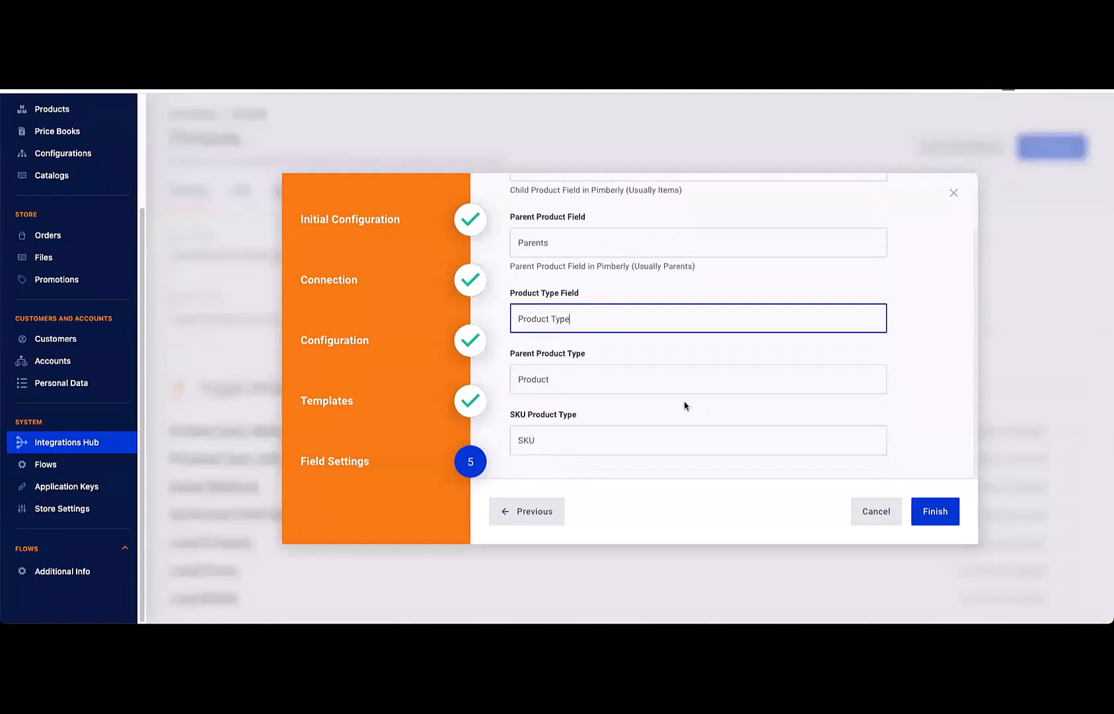
Check the Parent and SKU Product Type values, then finish setup to enable the integration
click(597, 386)
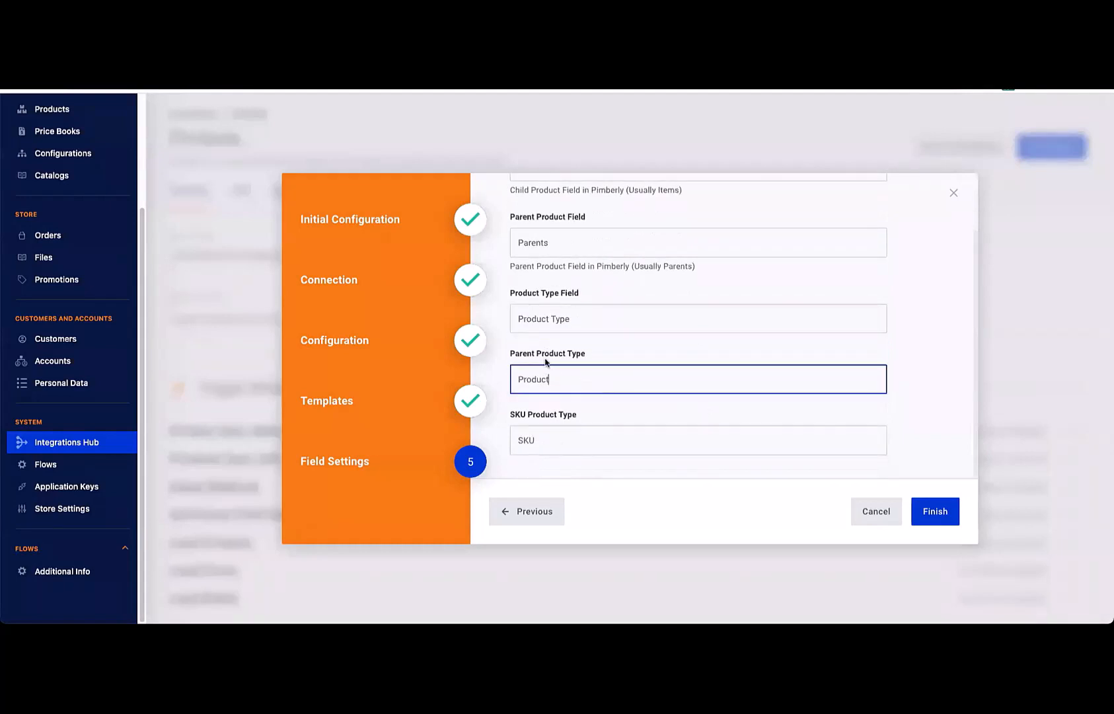
click(564, 434)
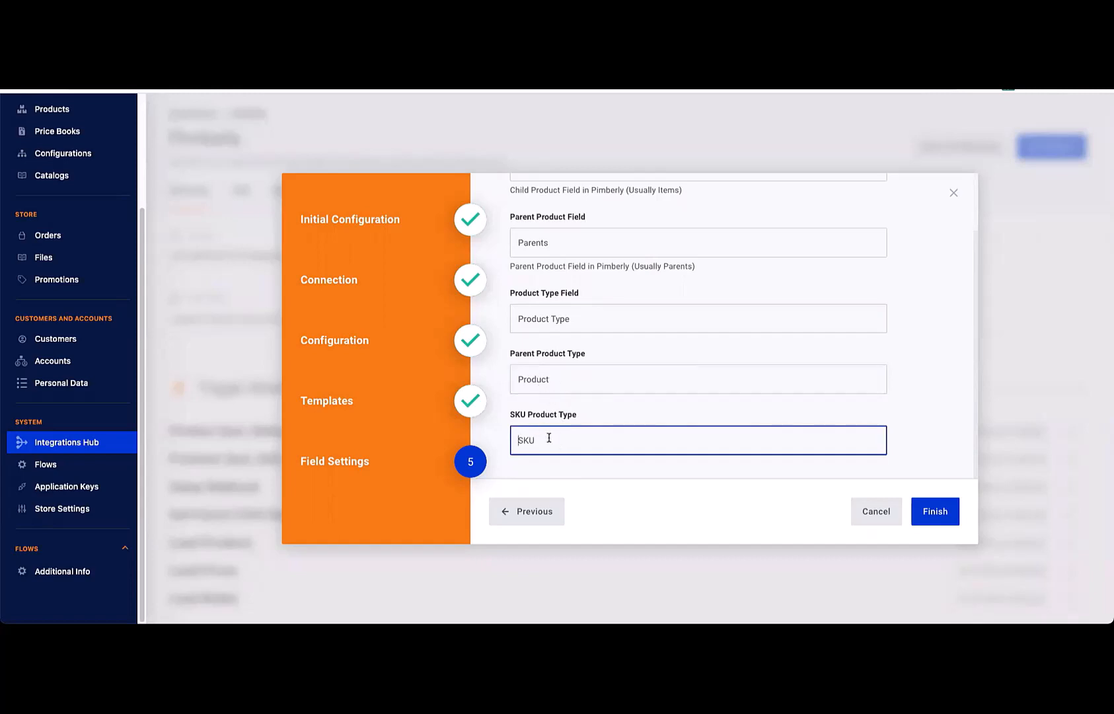
drag(549, 438, 505, 442)
click(574, 440)
click(927, 441)
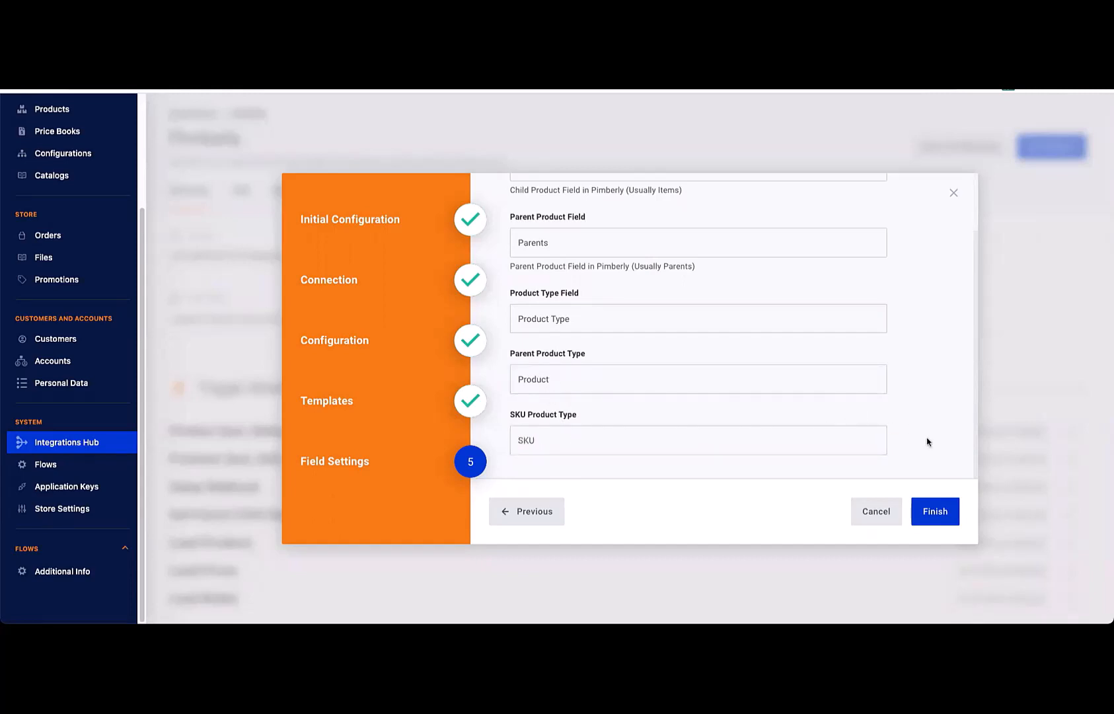
click(938, 516)
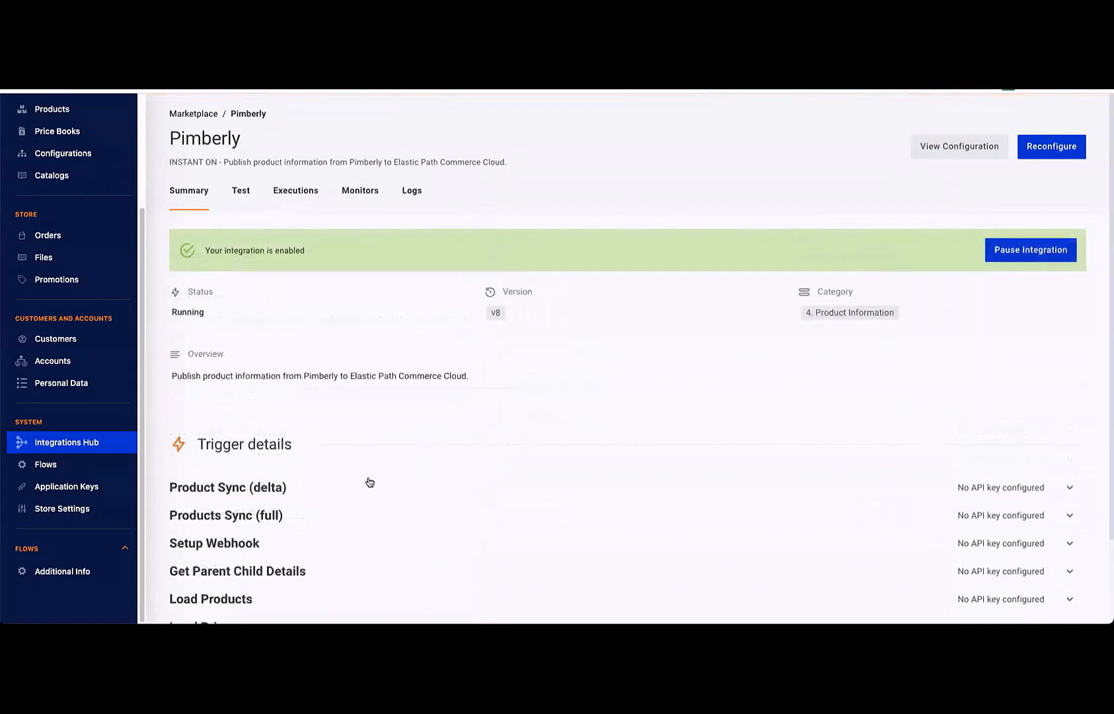
Expand Products Sync (full) and copy its trigger URL
scroll(326, 458, down, 1)
click(267, 500)
scroll(383, 471, down, 1)
scroll(383, 471, down, 1)
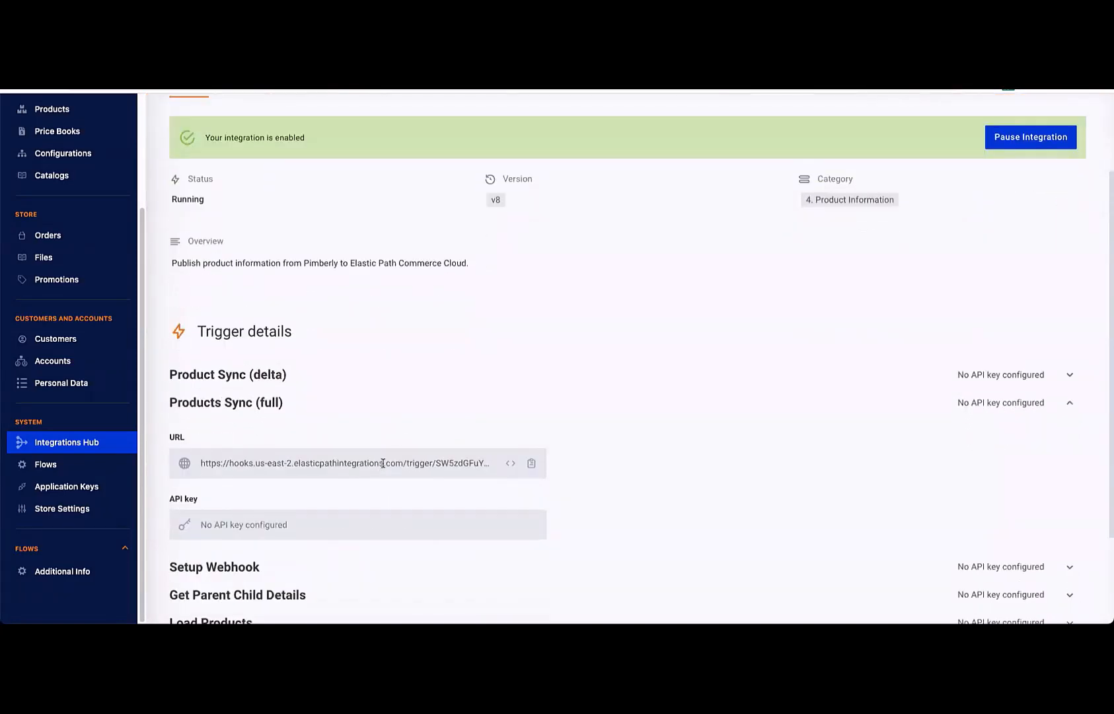
click(533, 470)
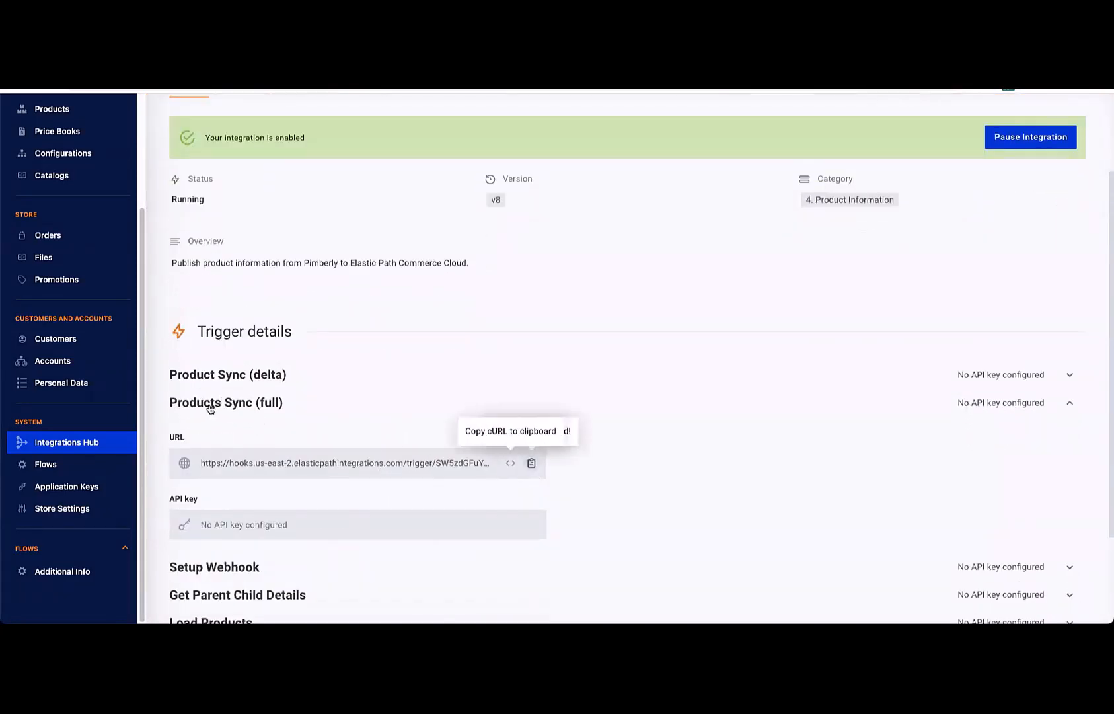
click(533, 464)
Load the trigger URL in a new tab to start the full sync, then go to Products
key(ctrl+t)
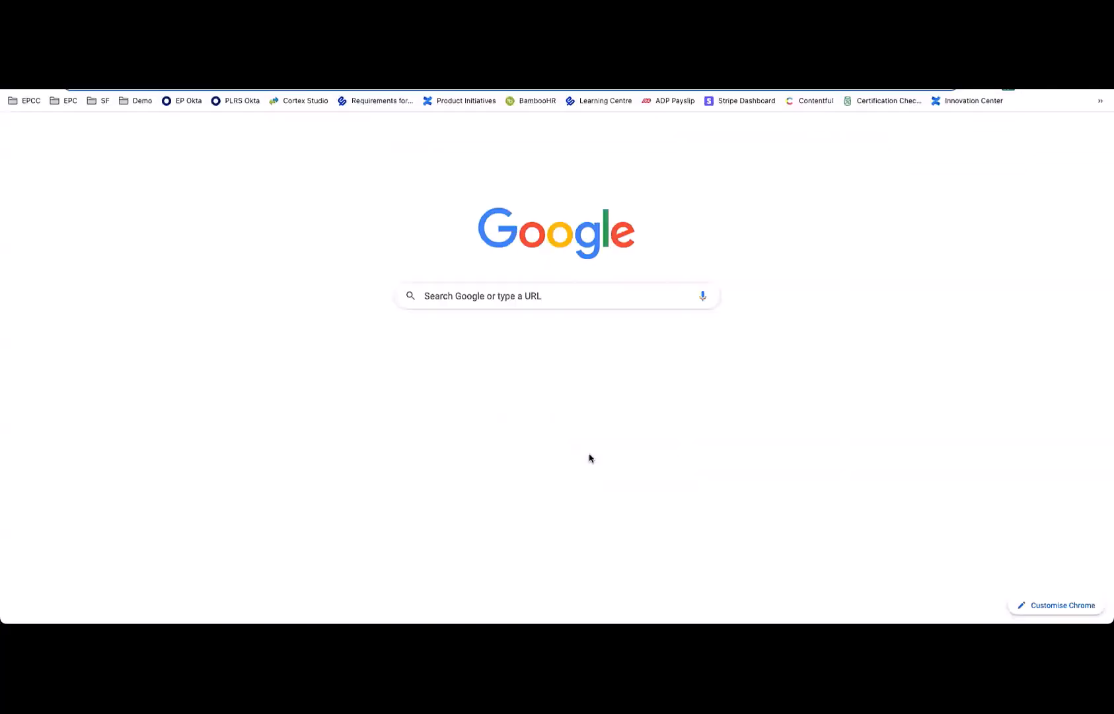
key(ctrl+v)
key(Return)
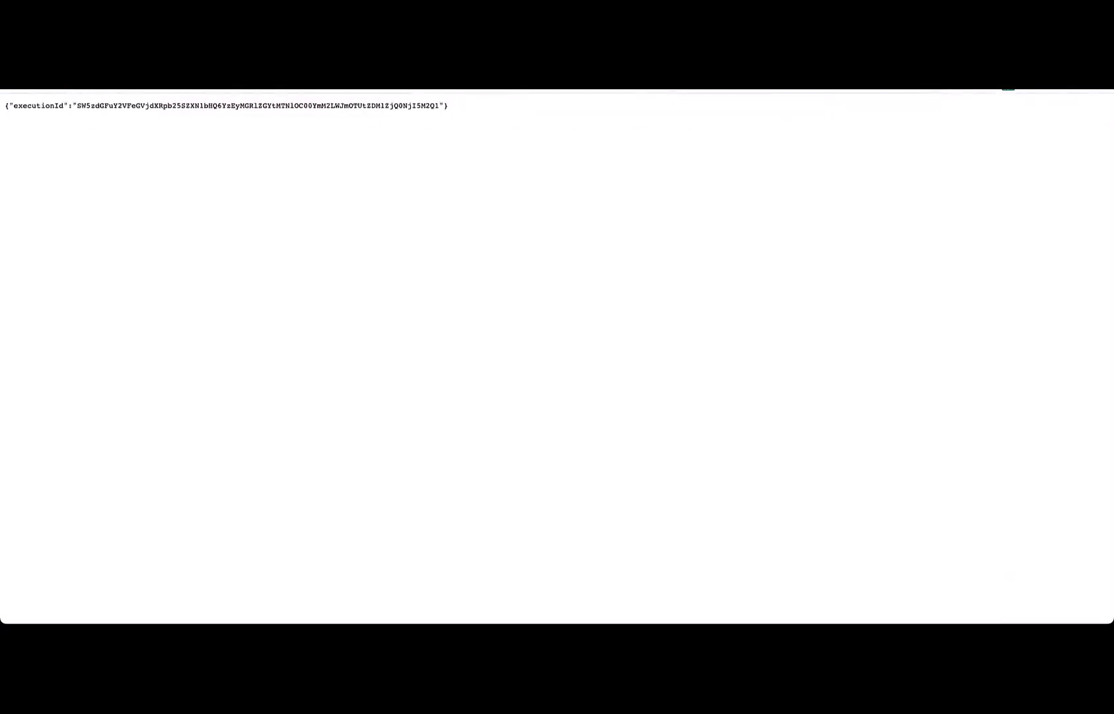
key(ctrl+w)
scroll(110, 313, up, 3)
click(73, 254)
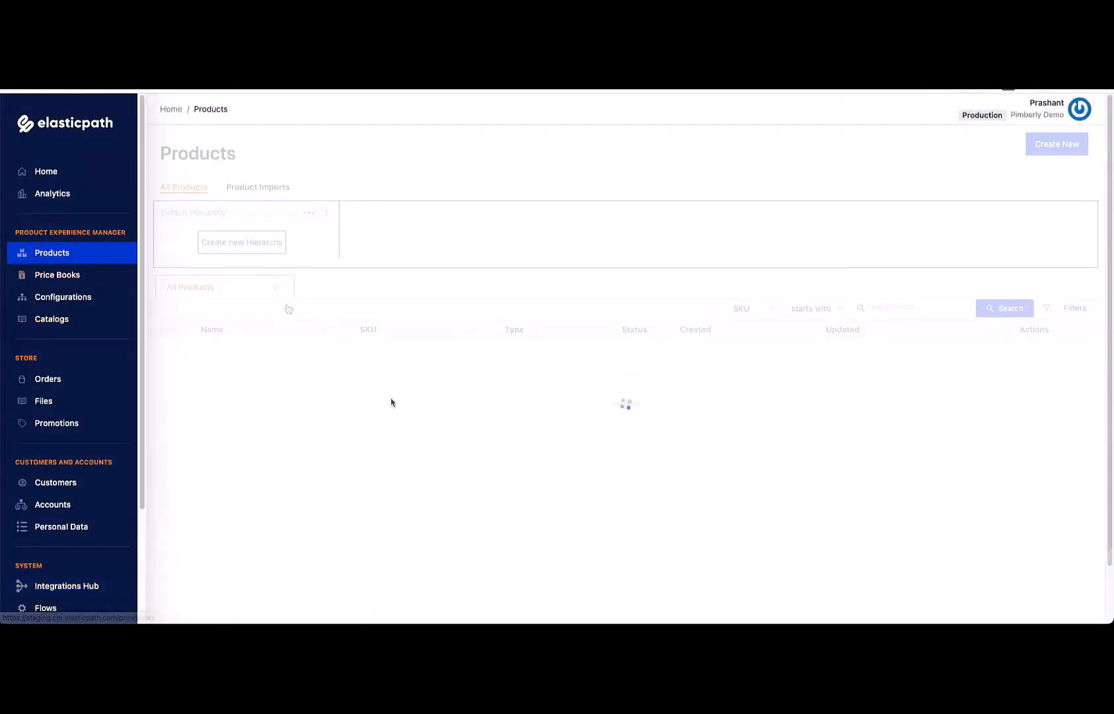
Scroll through the 103 products imported from Pimberly
scroll(311, 427, down, 9)
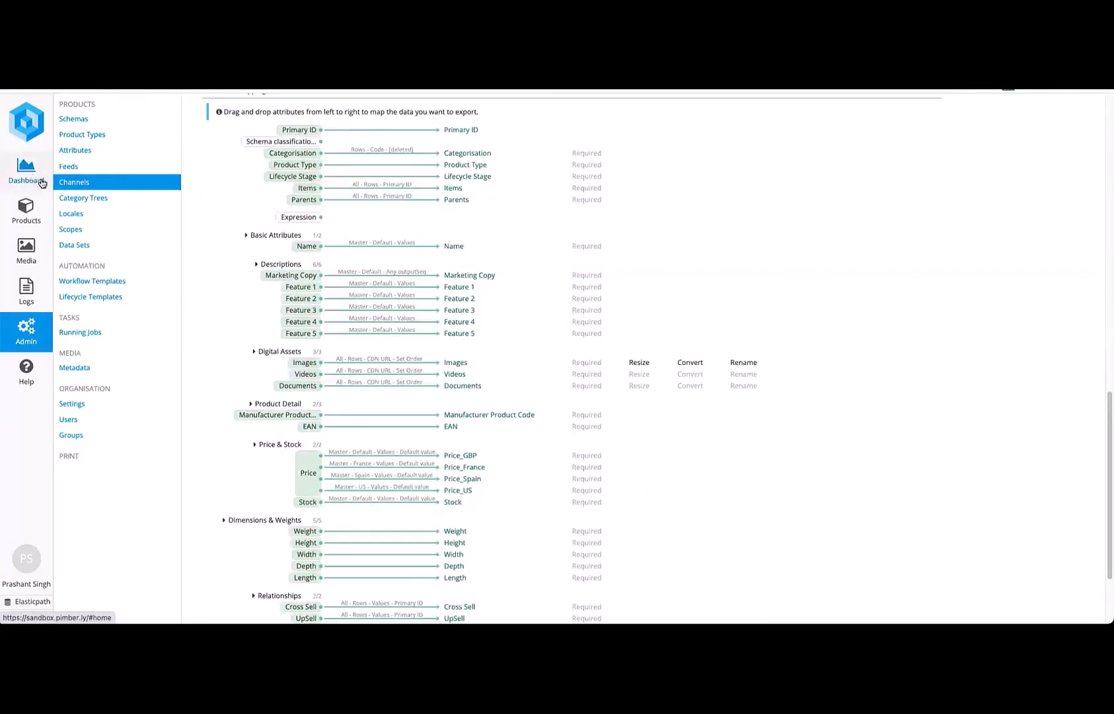
On Pimberly's dashboard, read the Schemas chart's Add Images and Ready for Sale (105) counts
click(26, 170)
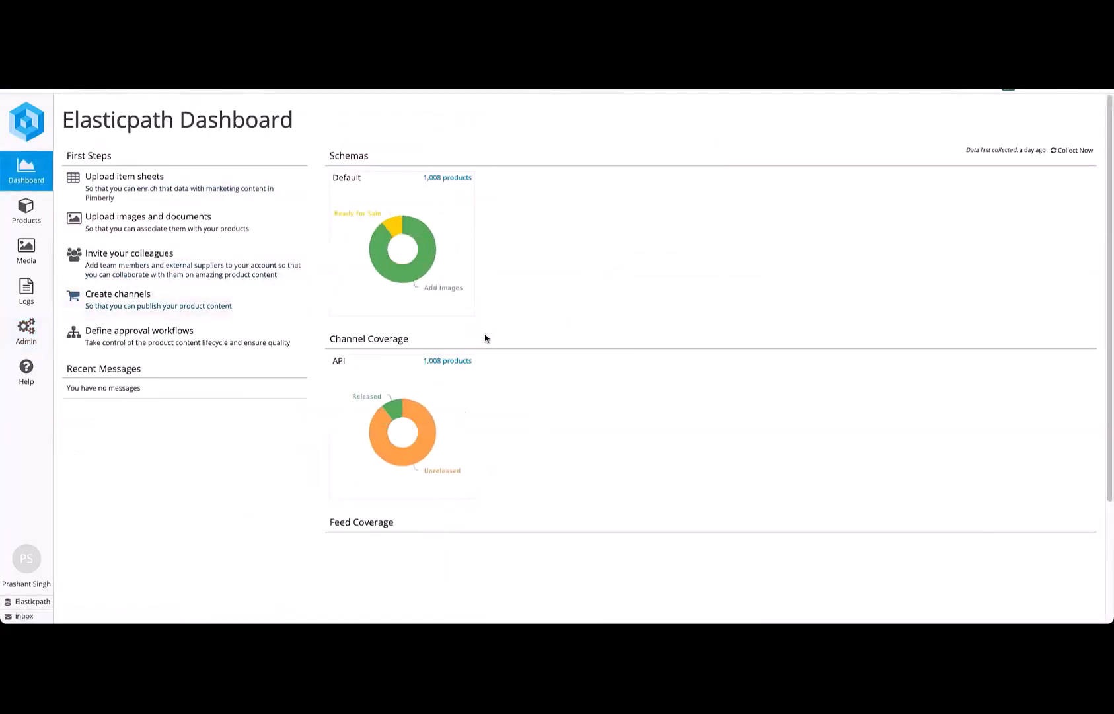
mouse_move(417, 267)
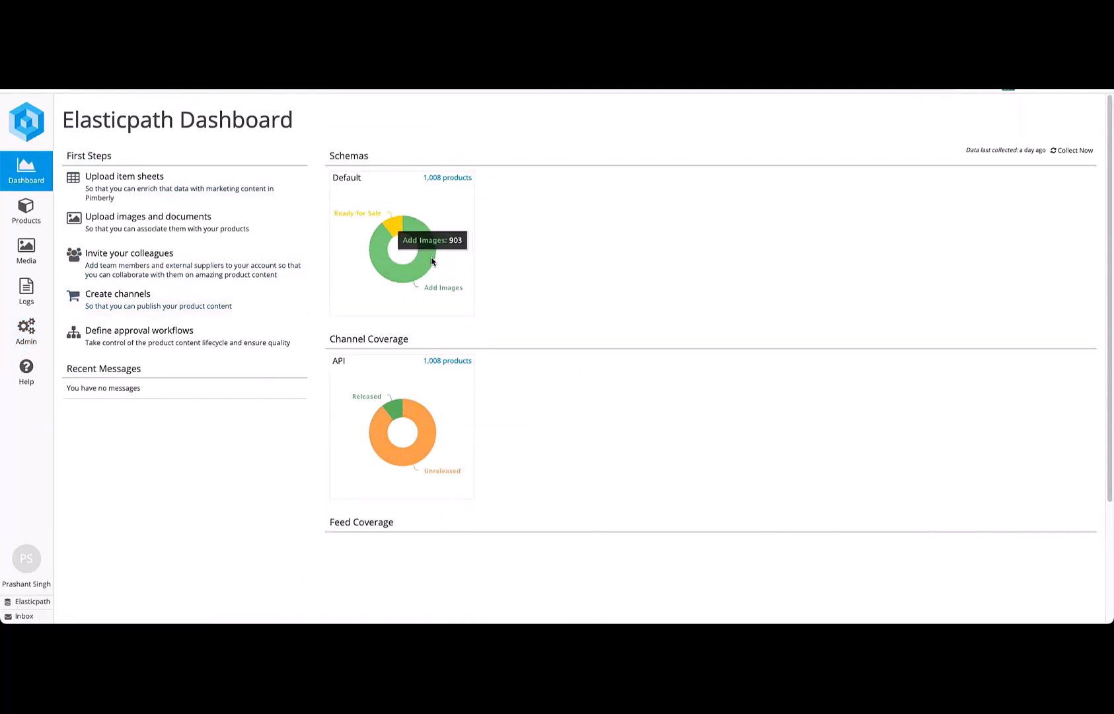
mouse_move(396, 229)
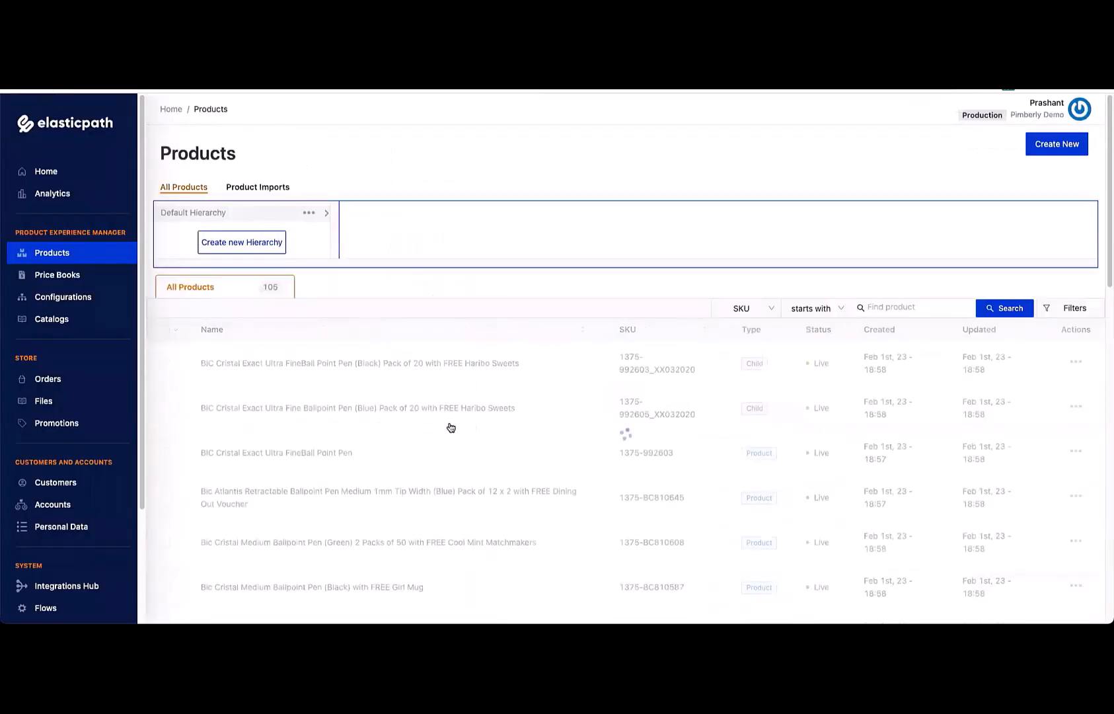
Open the BIC Cristal Exact black pen and review its imported product description
scroll(406, 430, down, 6)
scroll(409, 436, down, 5)
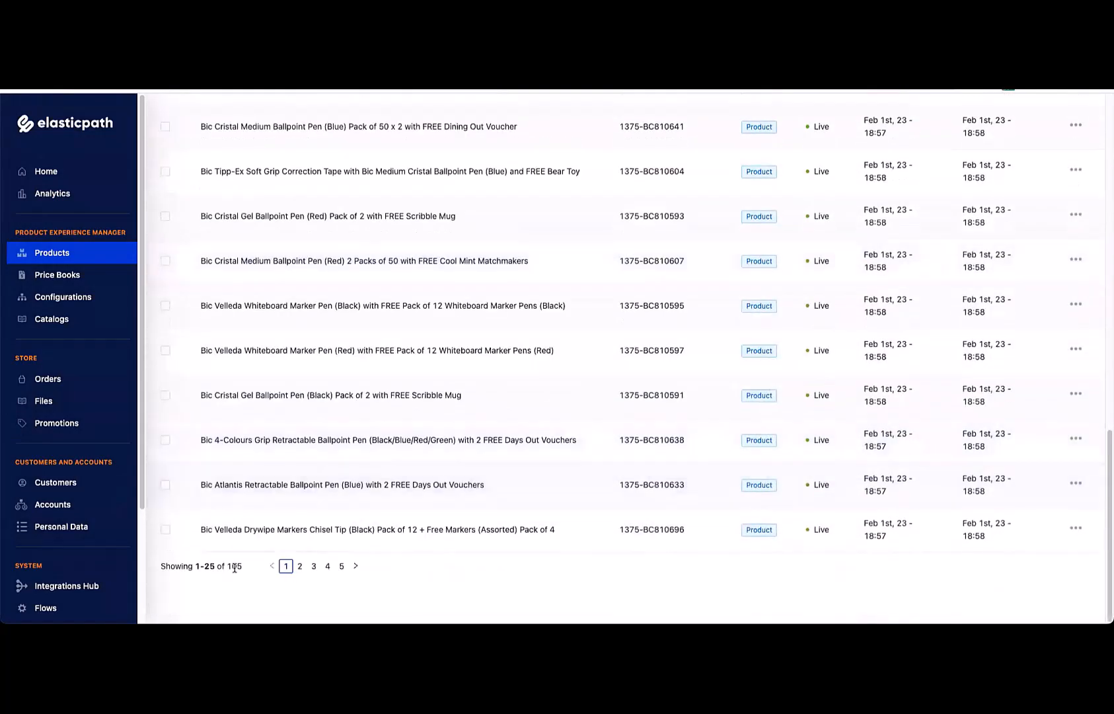
scroll(504, 271, up, 10)
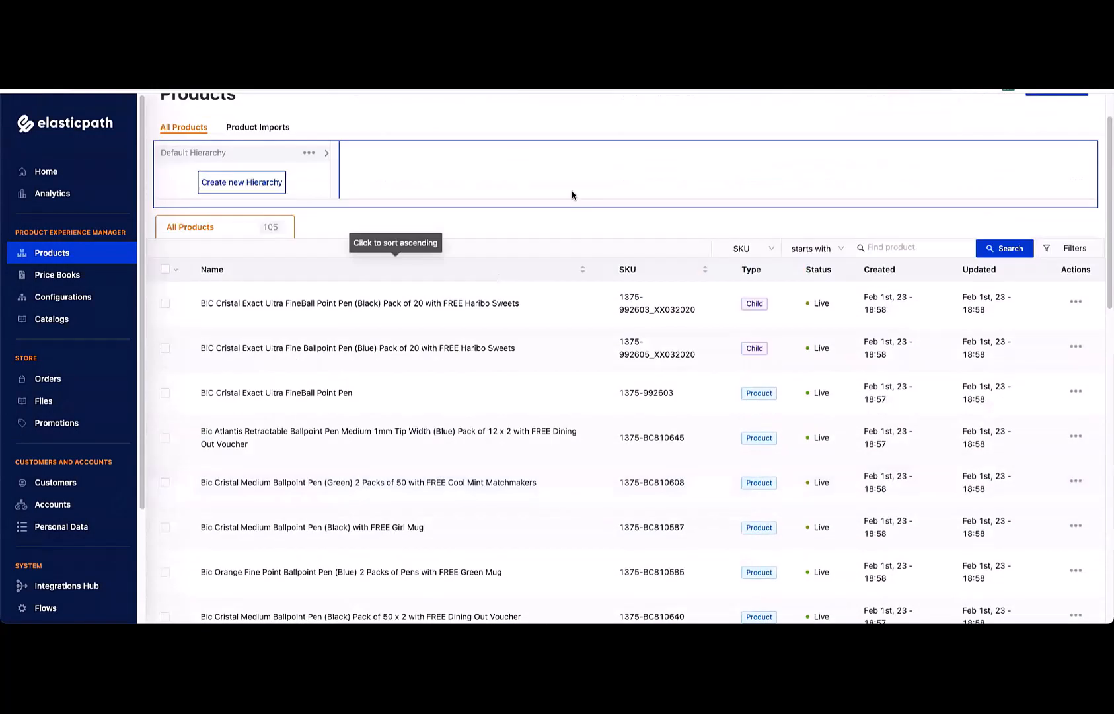
click(476, 310)
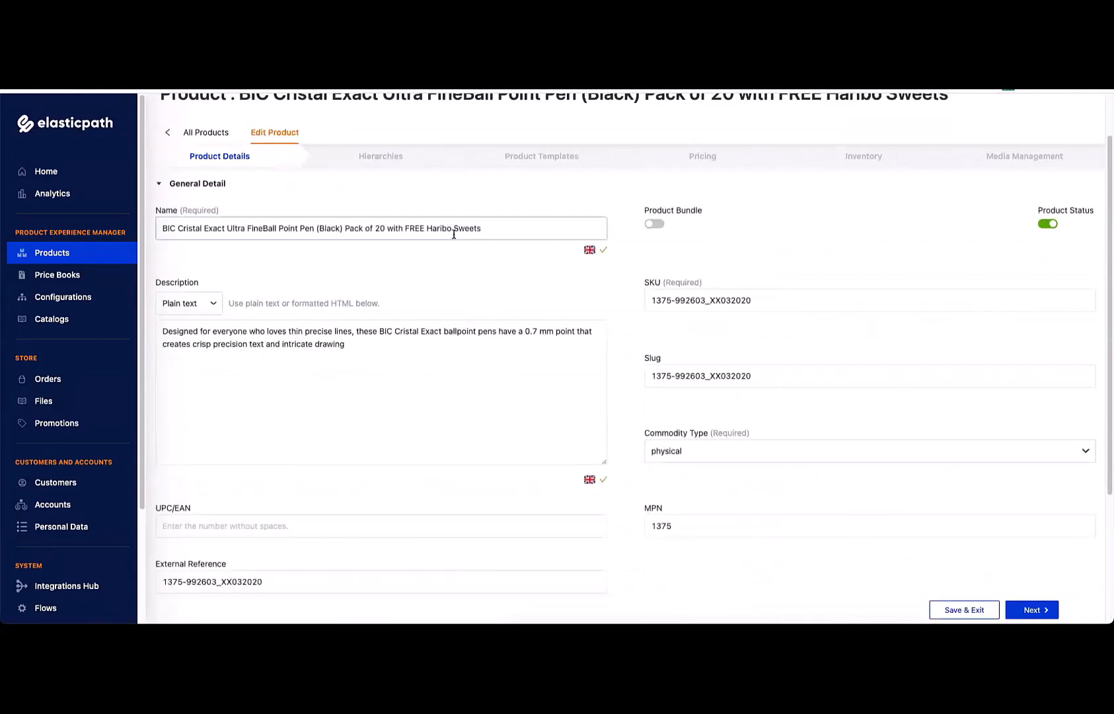
scroll(455, 239, down, 1)
scroll(471, 276, up, 1)
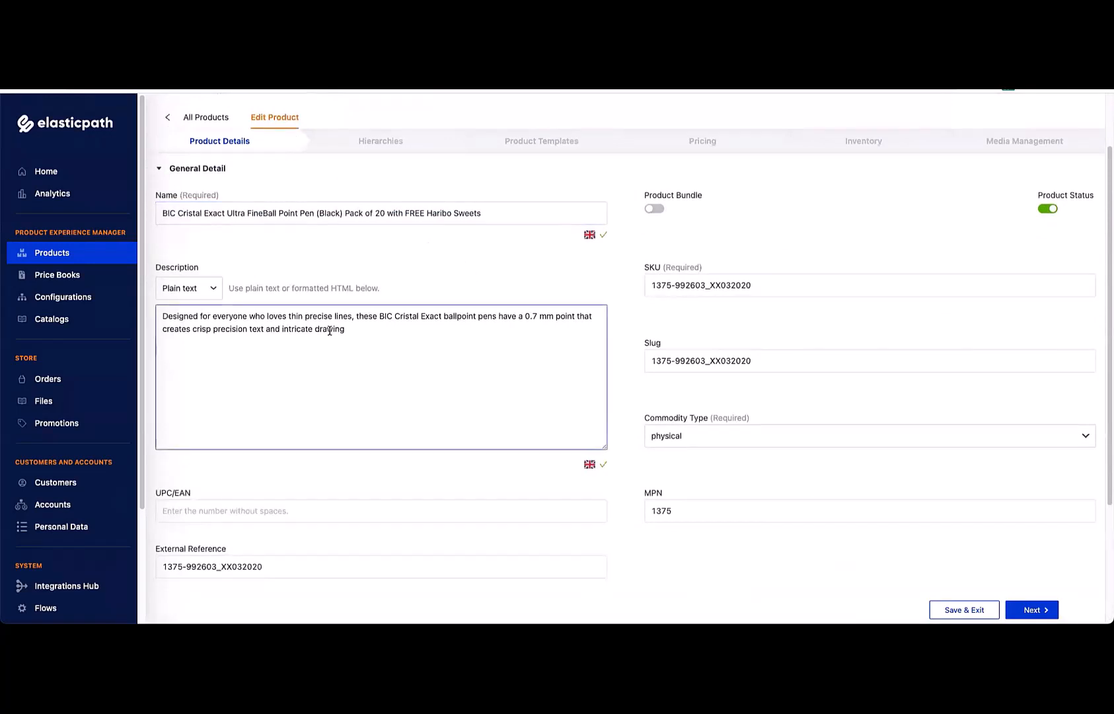
click(418, 351)
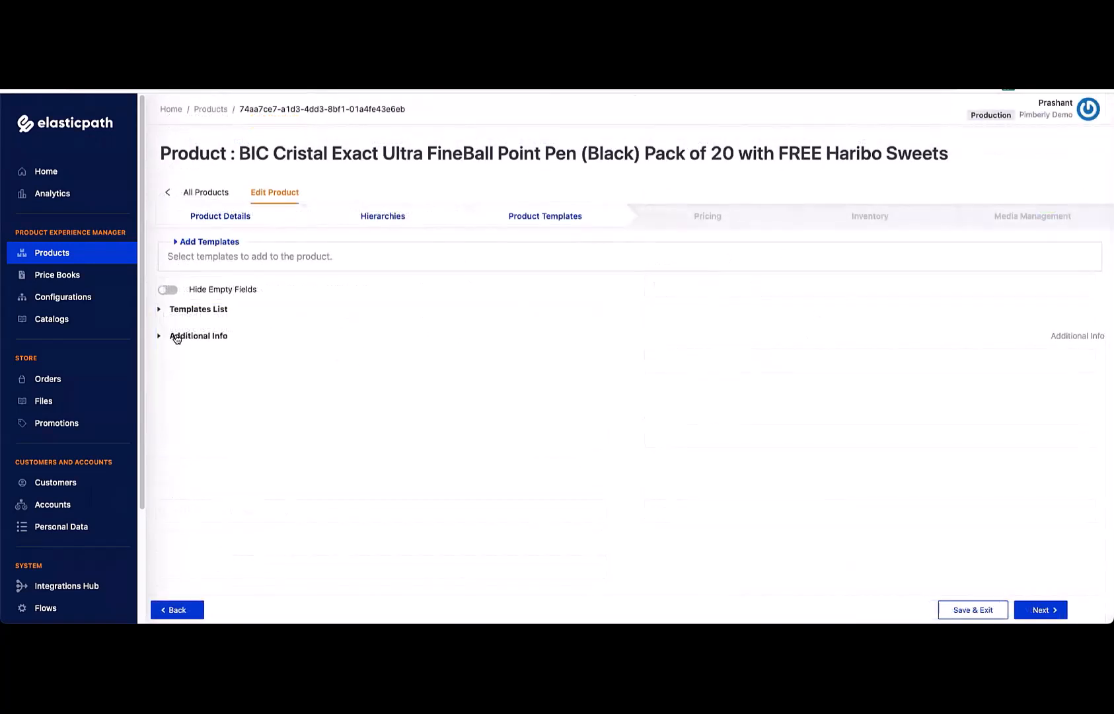
Check the pen's template features 2 and 3, its price and its media images
click(177, 338)
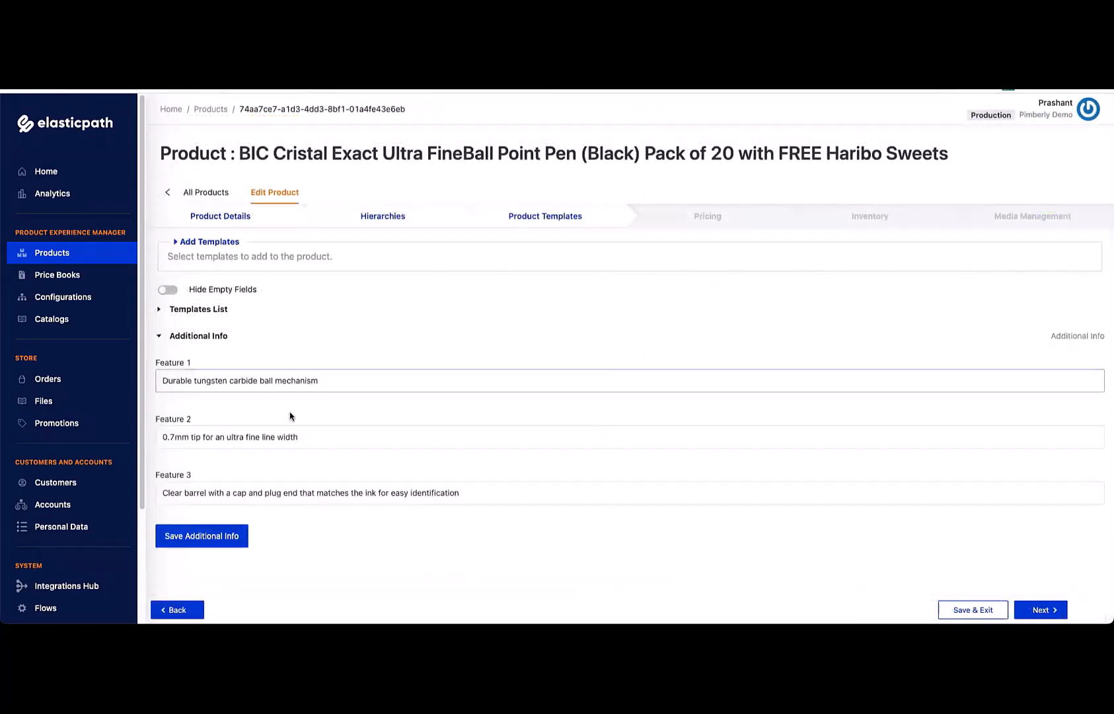
click(334, 436)
click(516, 487)
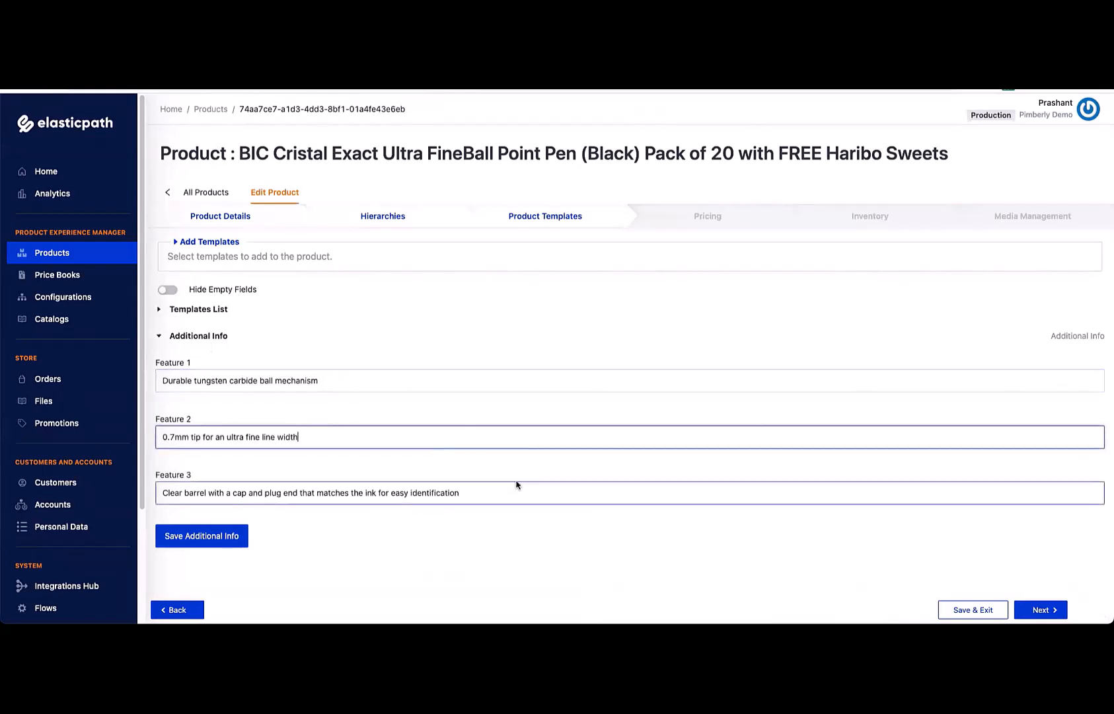
click(715, 211)
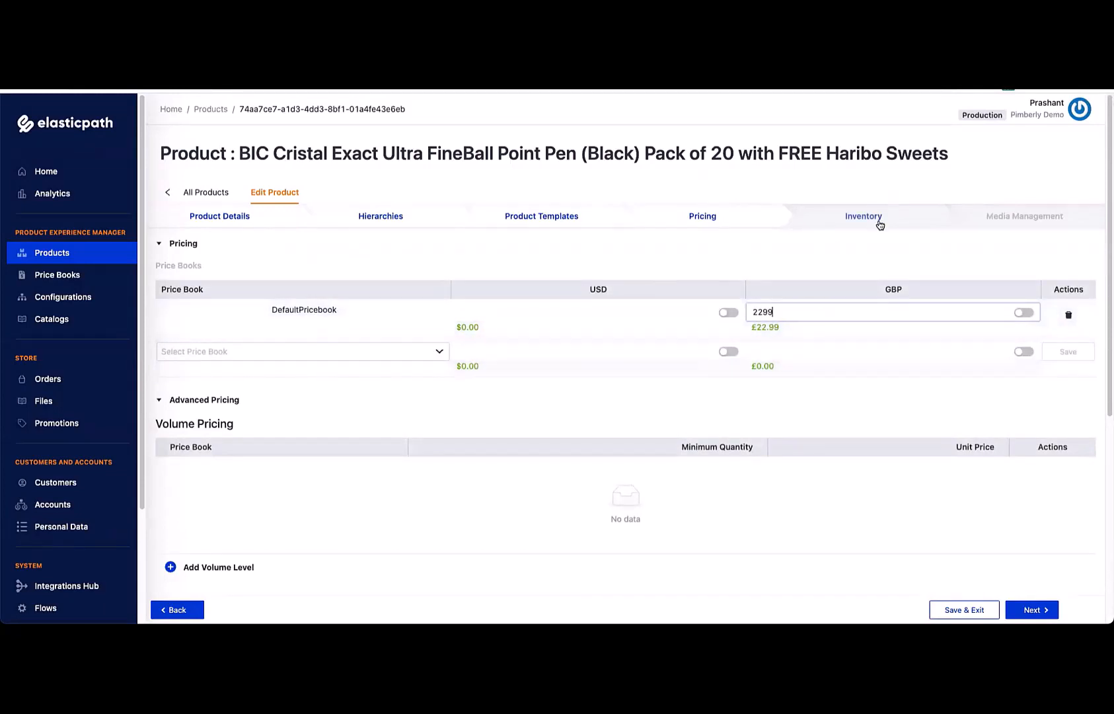
click(1030, 219)
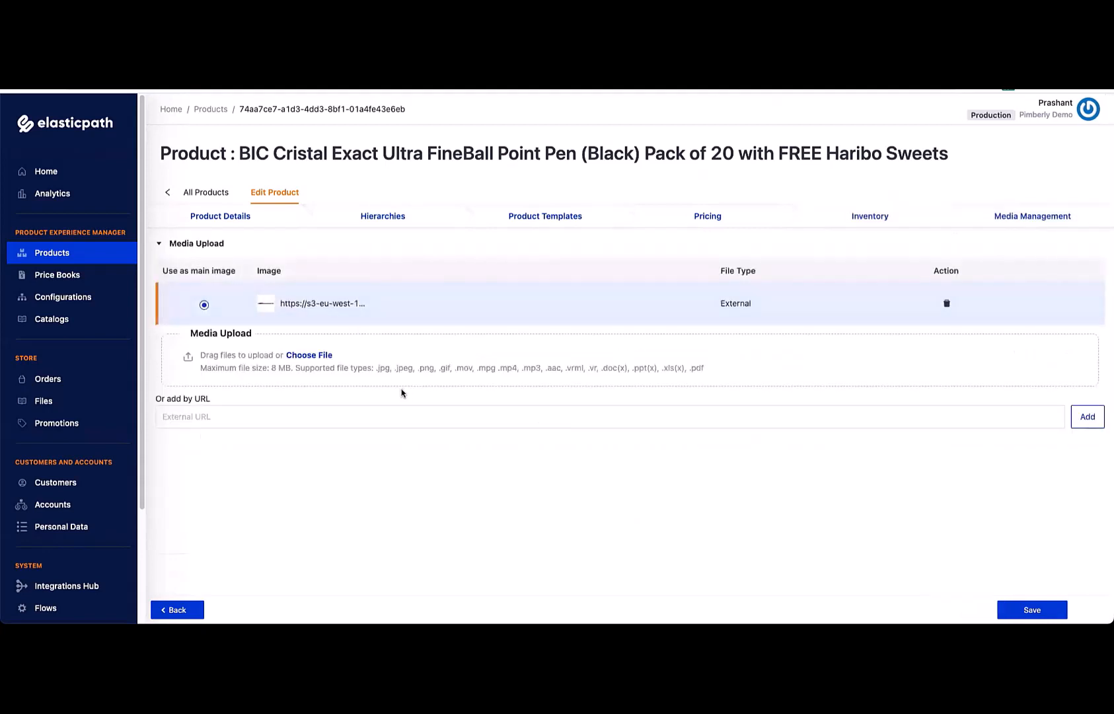
Open the Default Hierarchy and expand the Pencils, Pencil Cases and Pens nodes
click(66, 297)
click(225, 261)
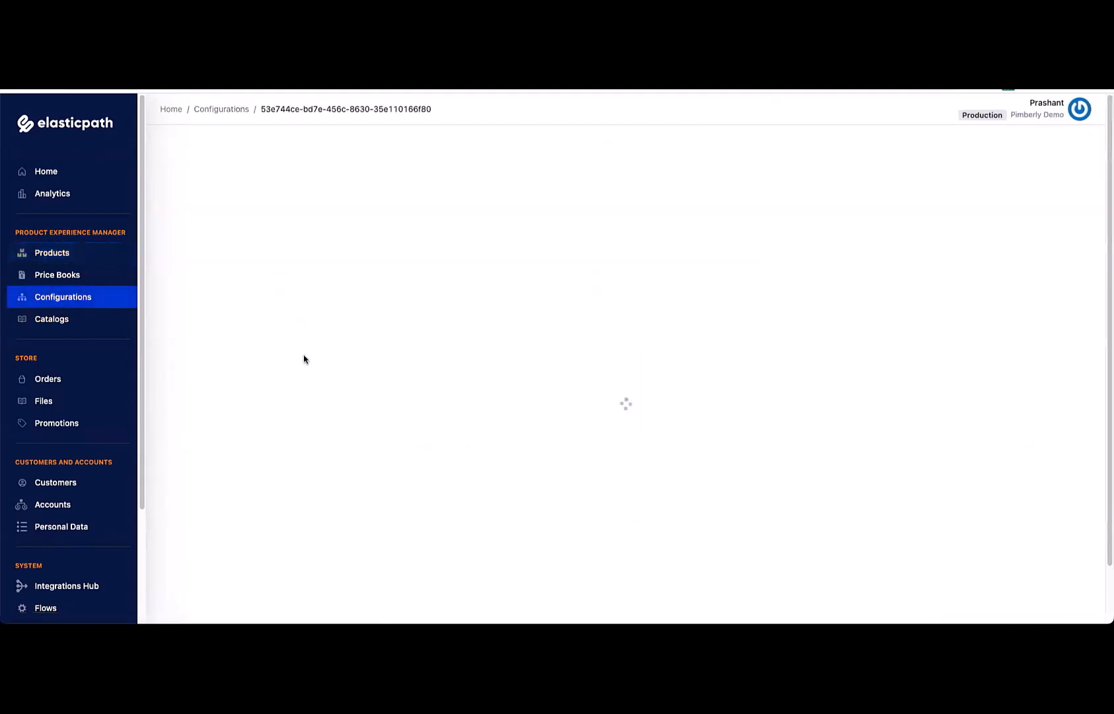
click(189, 434)
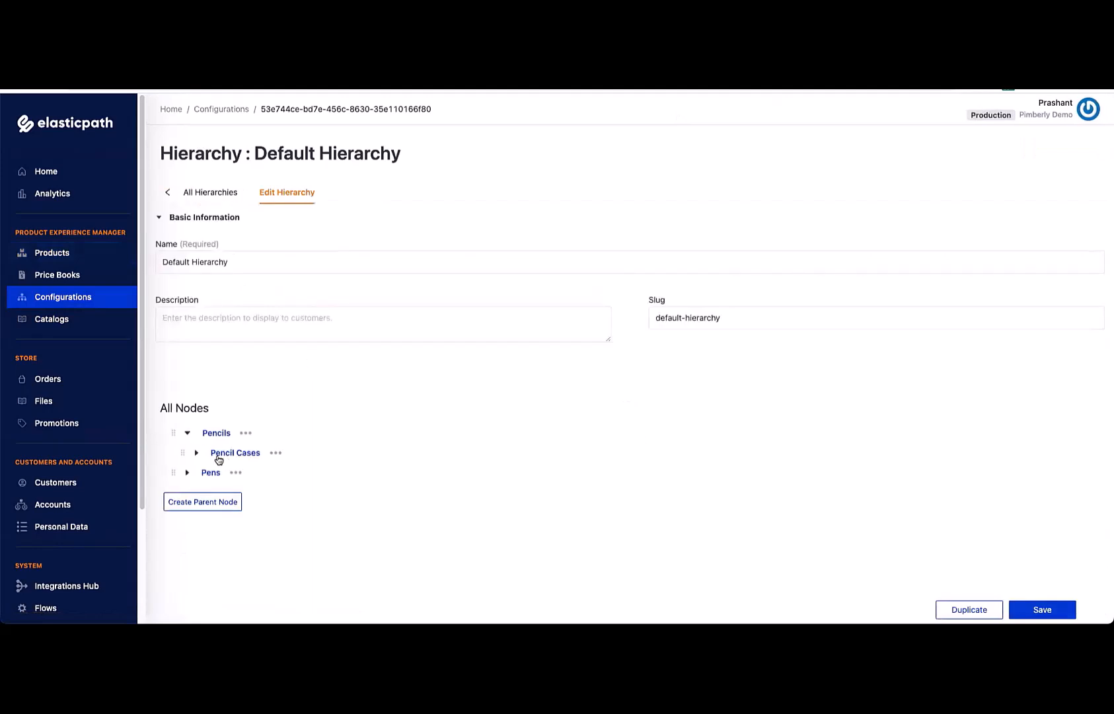
click(194, 455)
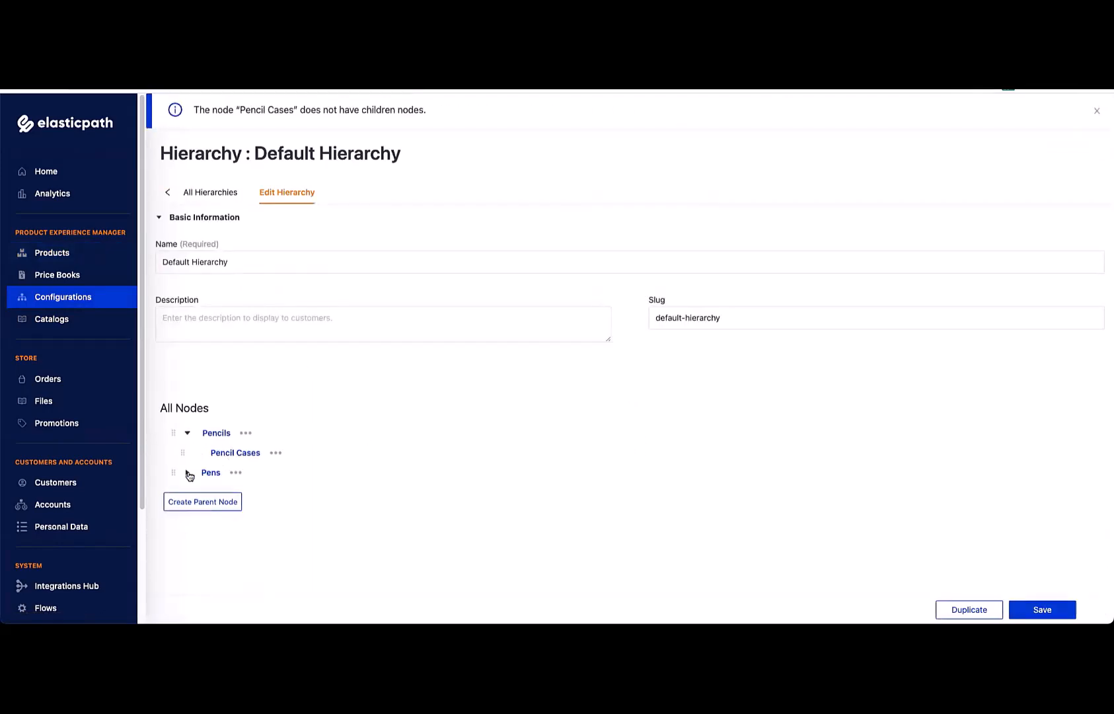
click(187, 472)
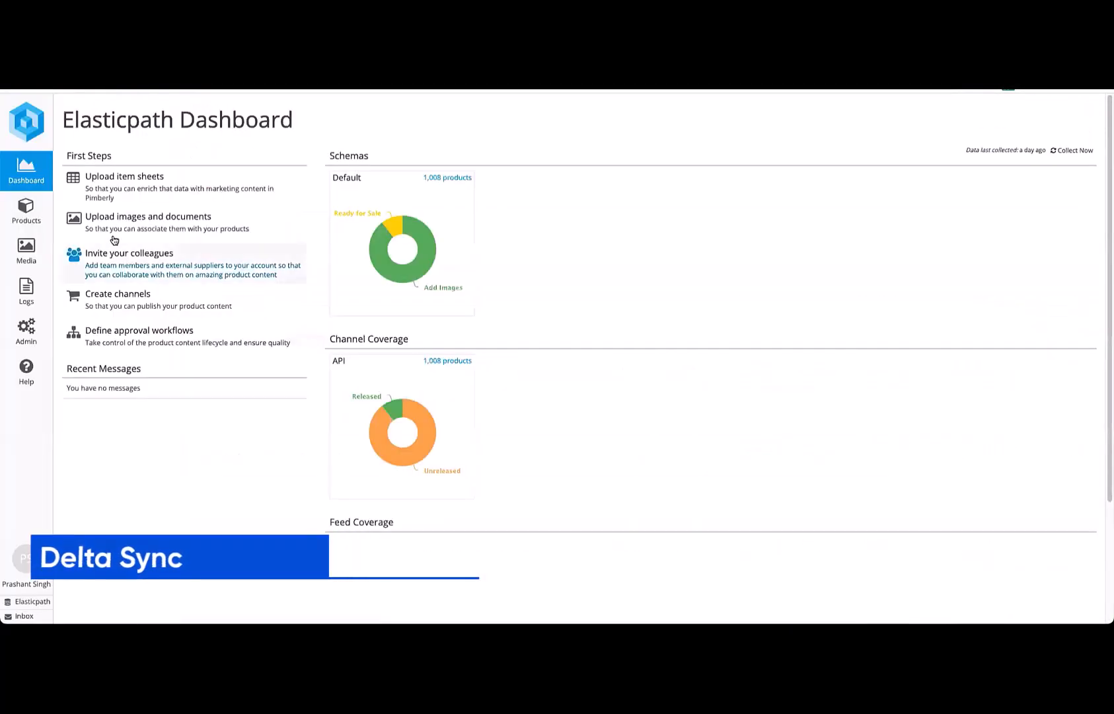
Edit Pimberly product 1375-CEL1010265, type '(' after its name, and copy its product code
click(27, 213)
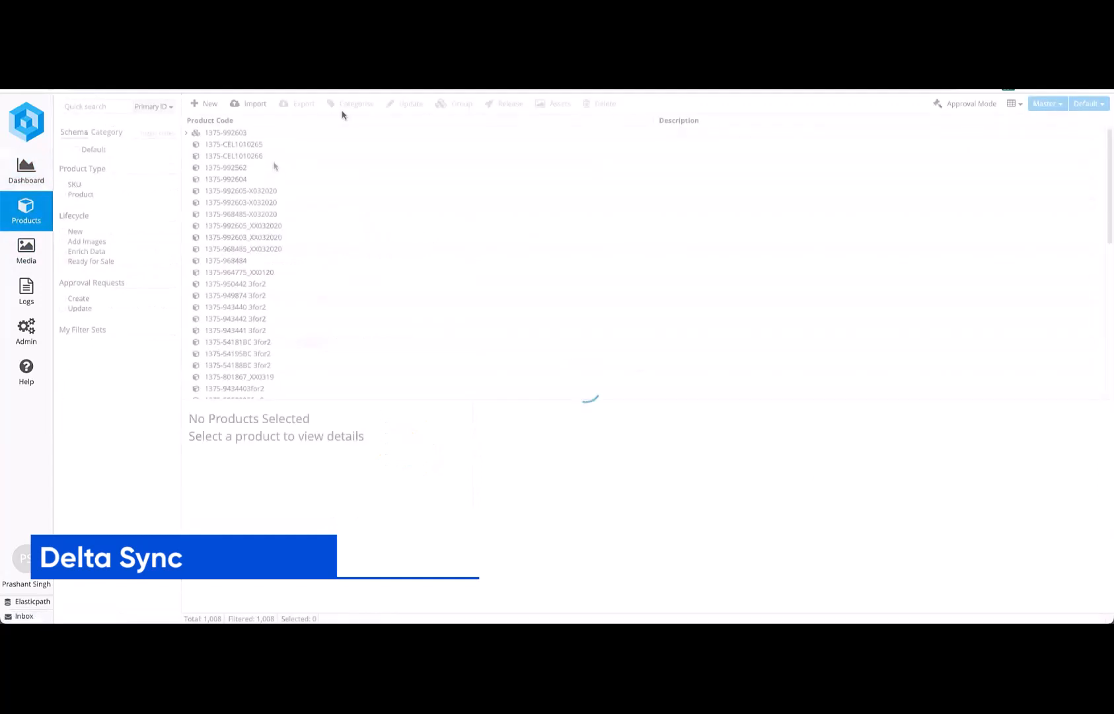
click(330, 144)
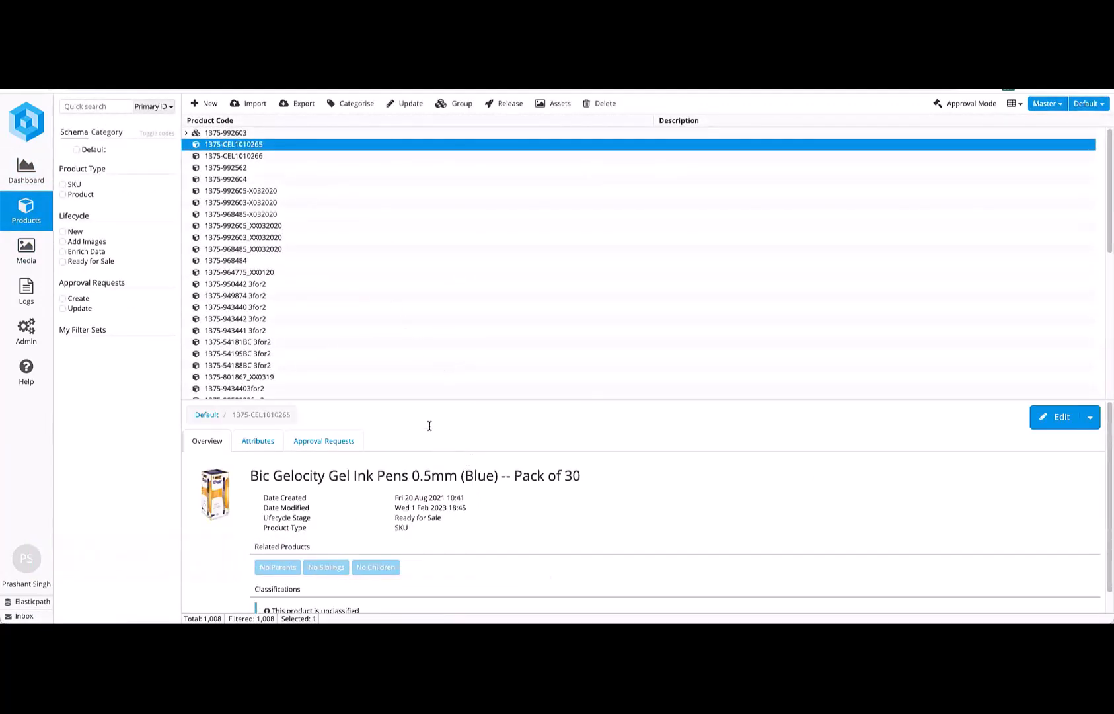
click(1053, 417)
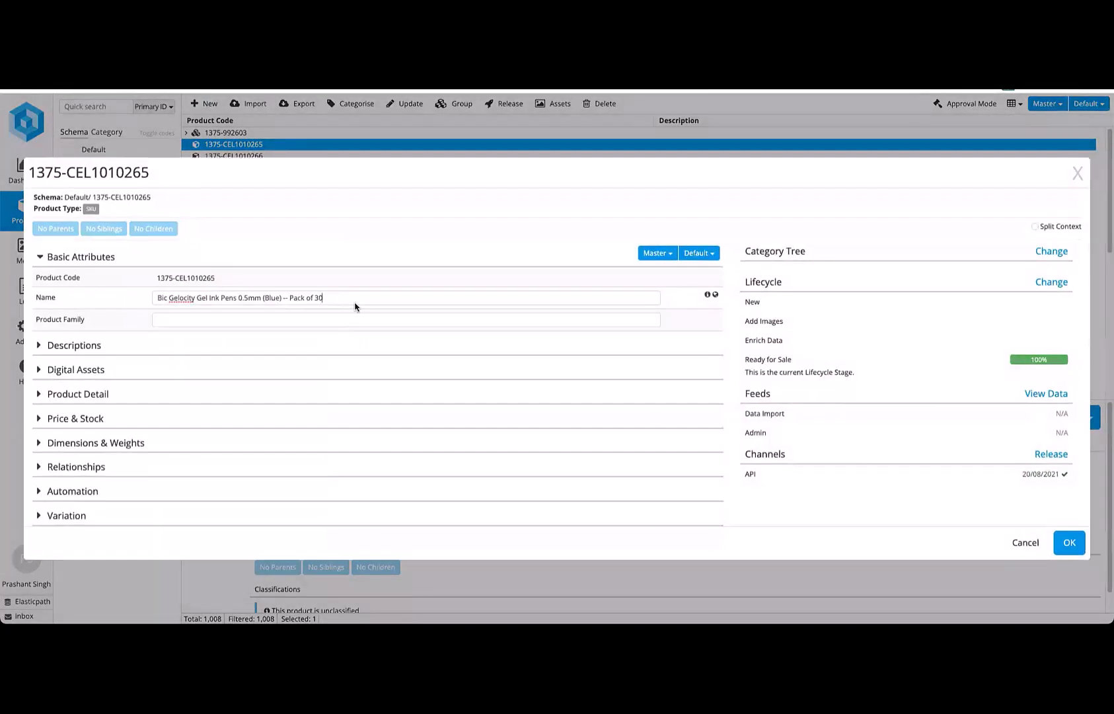
text((New)
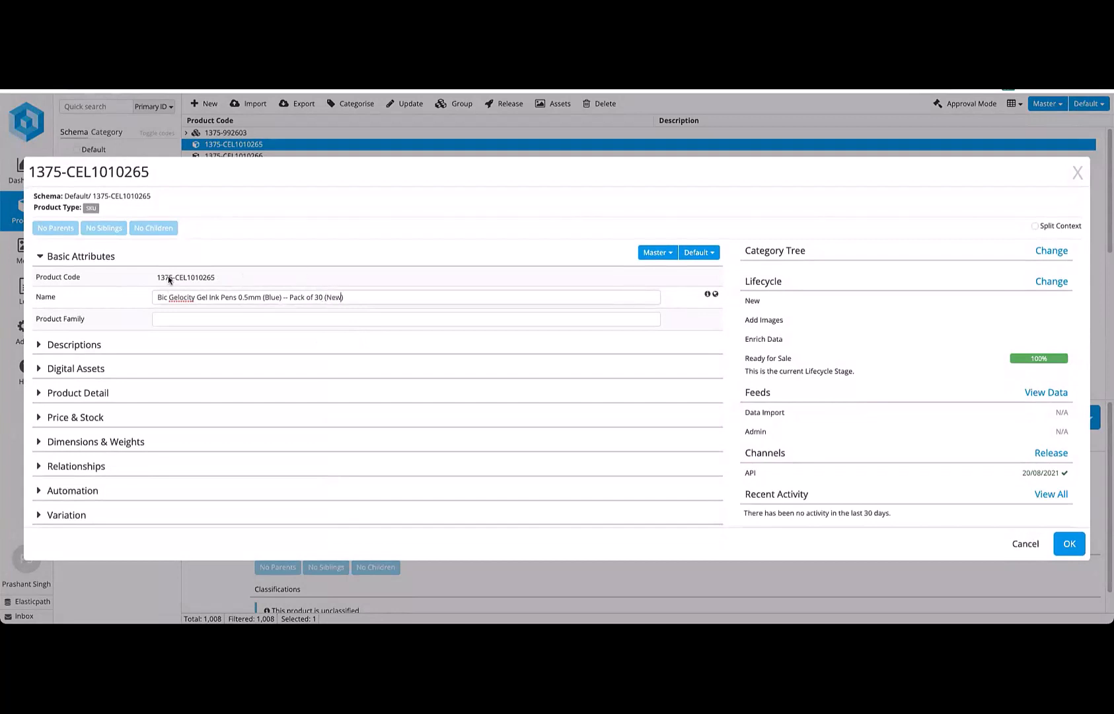
drag(171, 277, 210, 254)
key(ctrl+c)
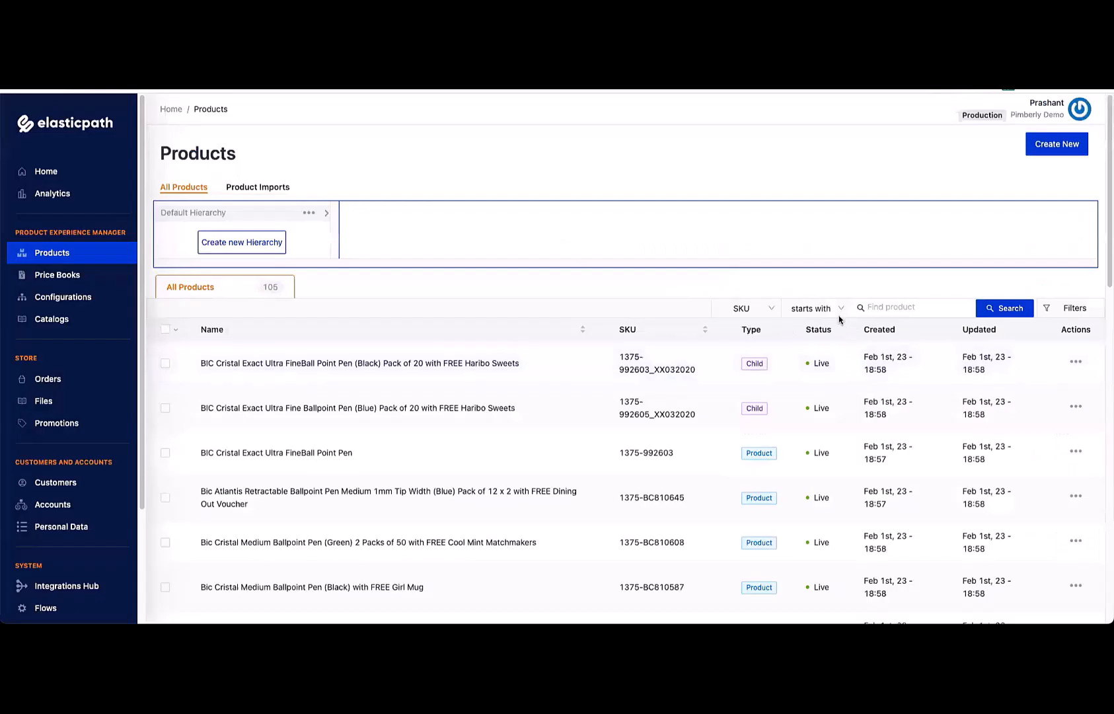
Search for SKU exactly 1375-CEL1010265 and open the Bic Gelocity pens product
click(753, 315)
click(802, 313)
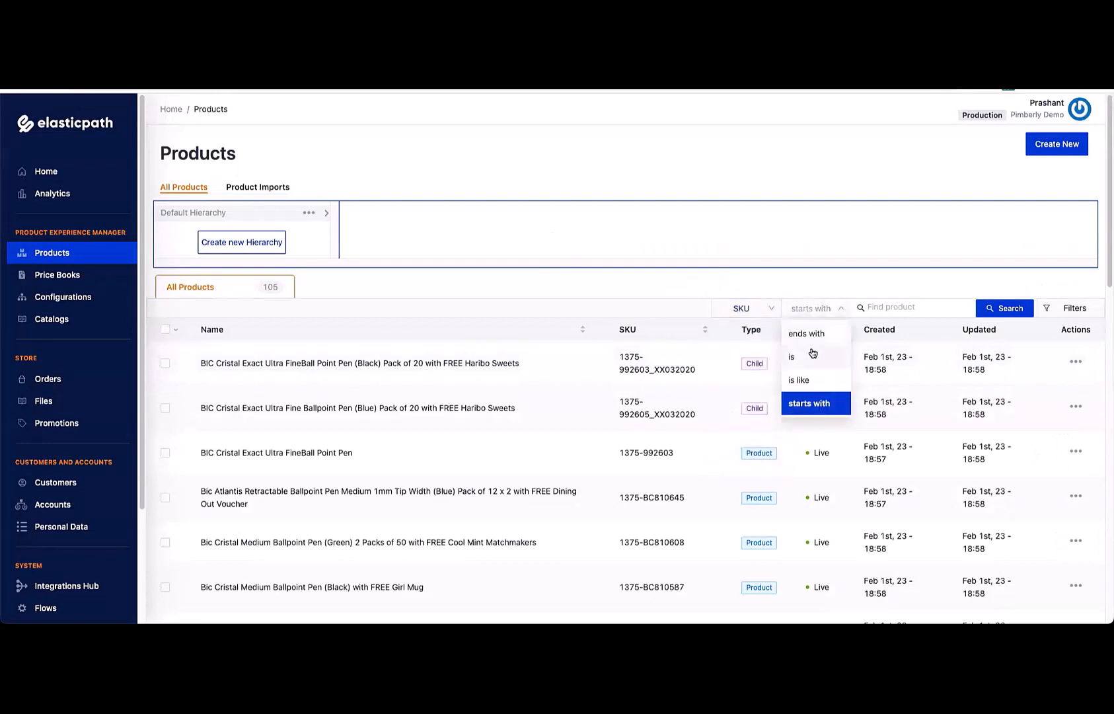
click(813, 356)
click(885, 306)
key(ctrl+v)
click(984, 315)
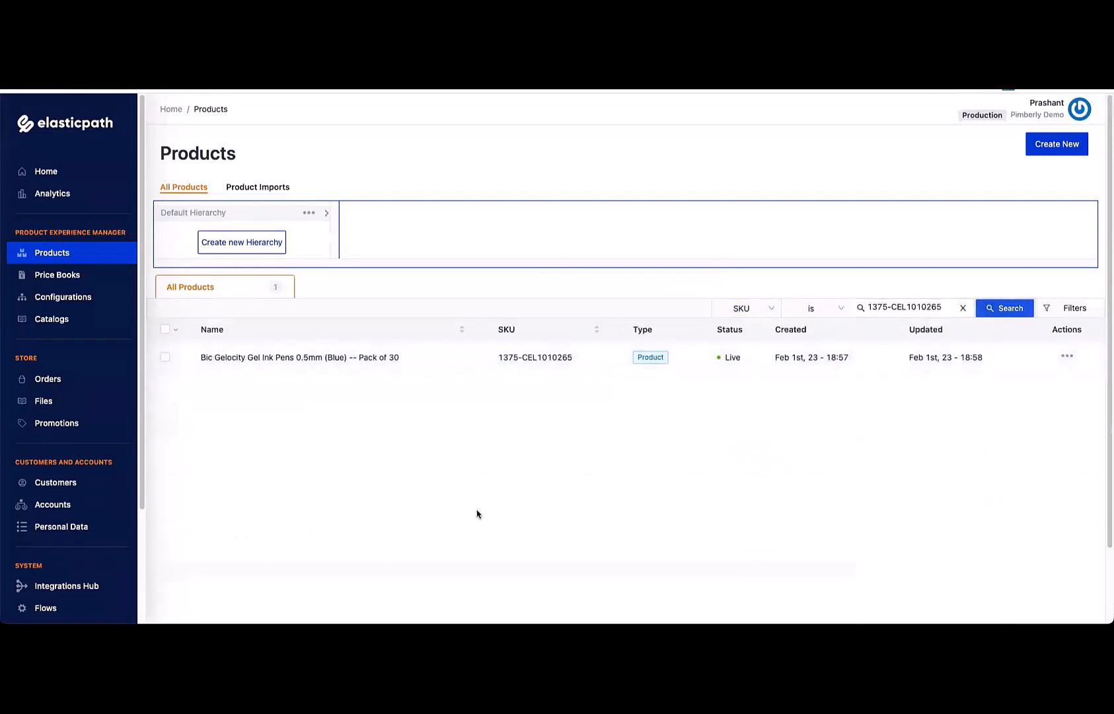
click(370, 358)
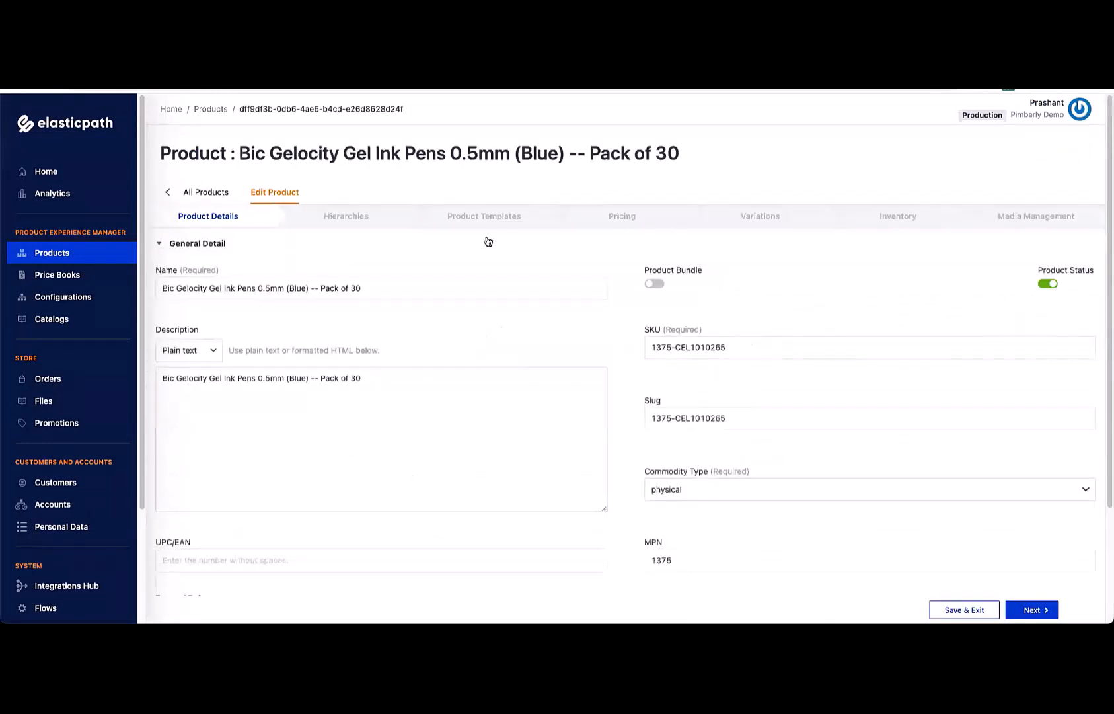
Append (New) to the product name in Pimberly, save, then verify the synced name and description
click(423, 281)
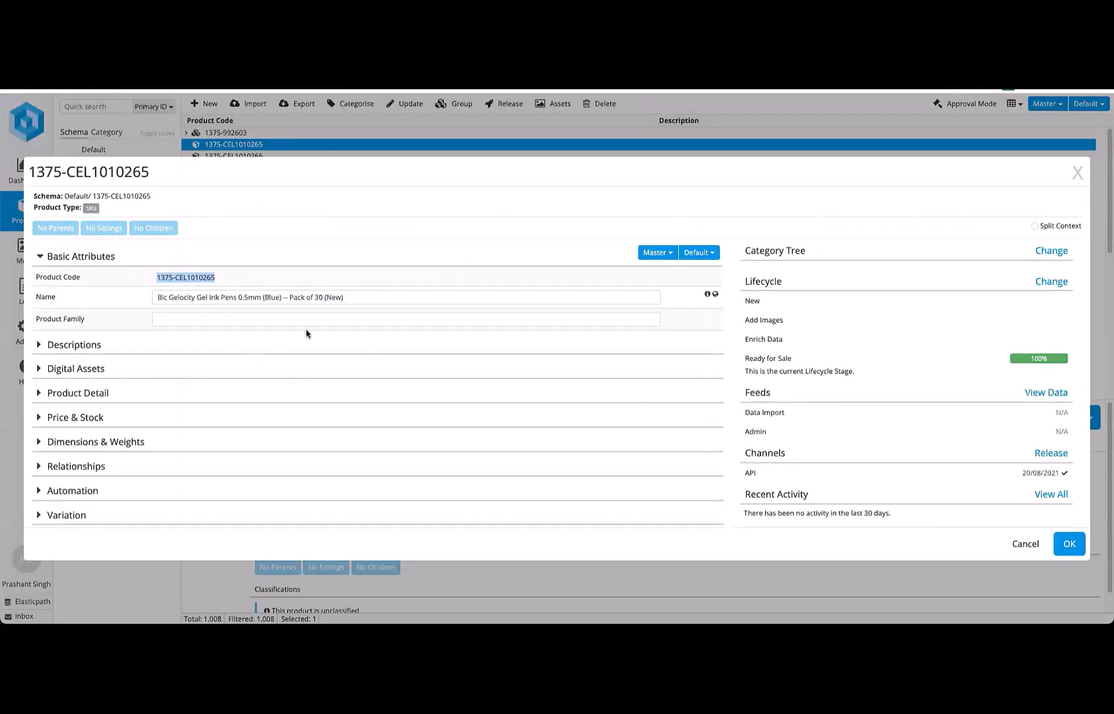
click(353, 300)
click(1070, 546)
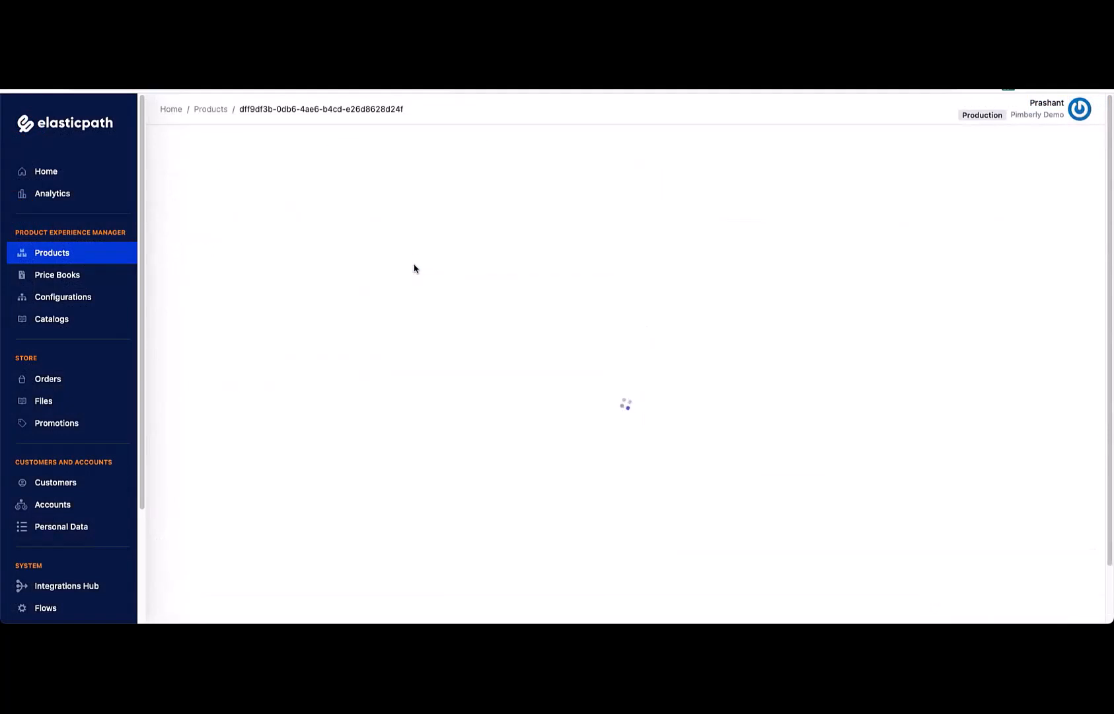
click(405, 291)
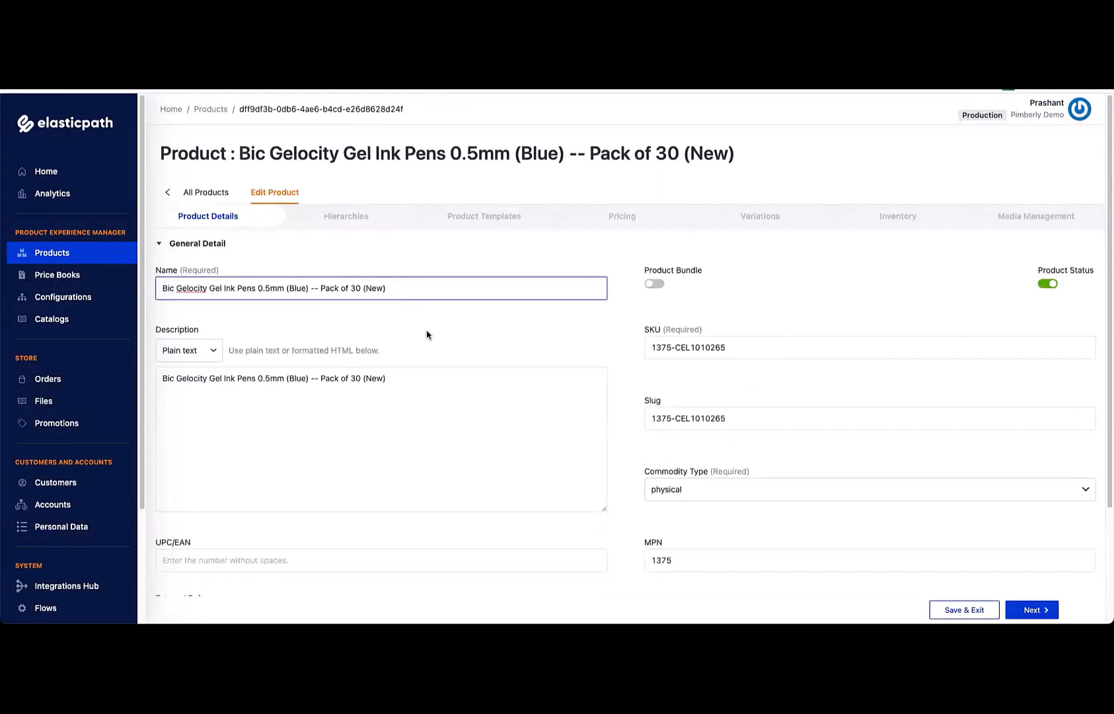
click(456, 447)
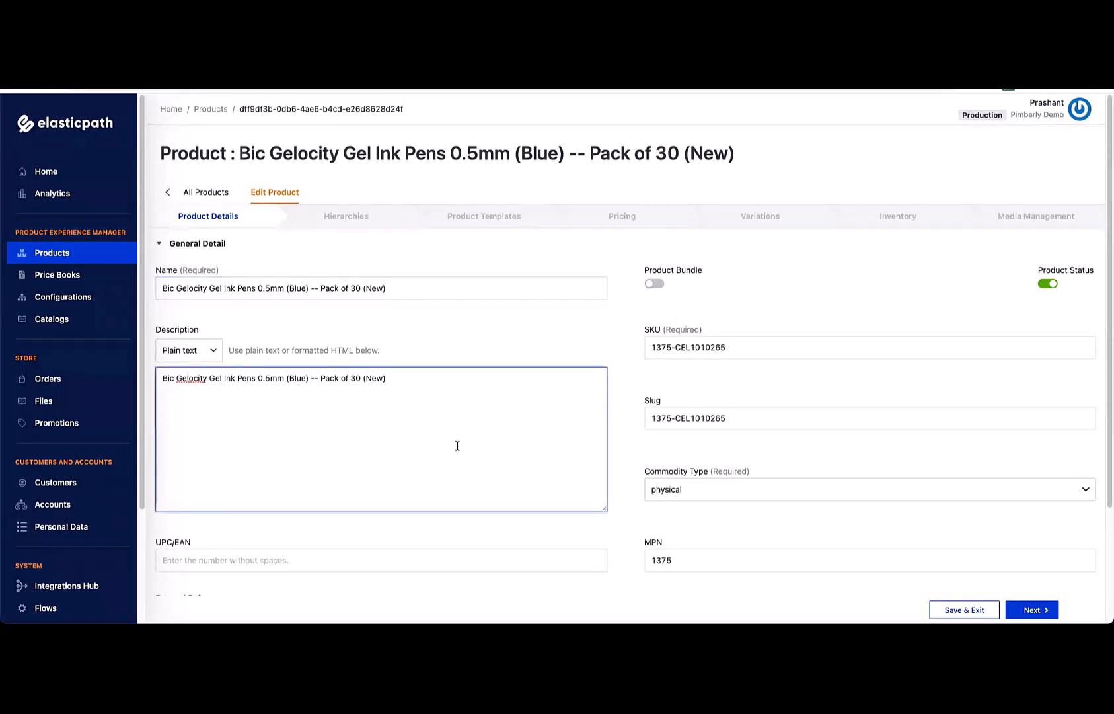